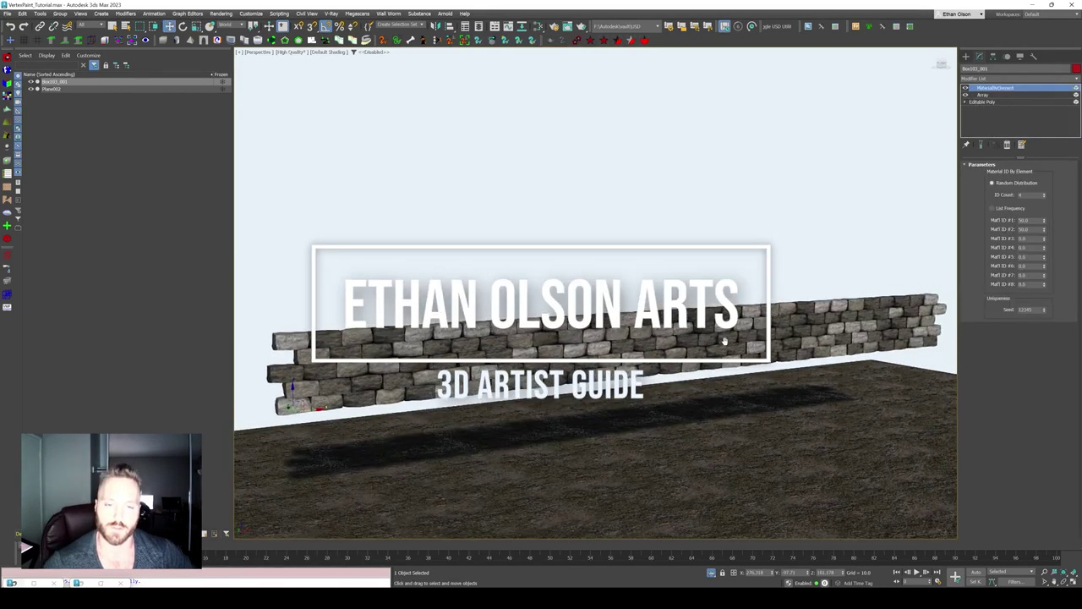
# - Nudge the demo wall's Transform Elements Randomize value so the brick gaps close
pyautogui.moveTo(725, 340); pyautogui.dragTo(699, 351, button='middle')
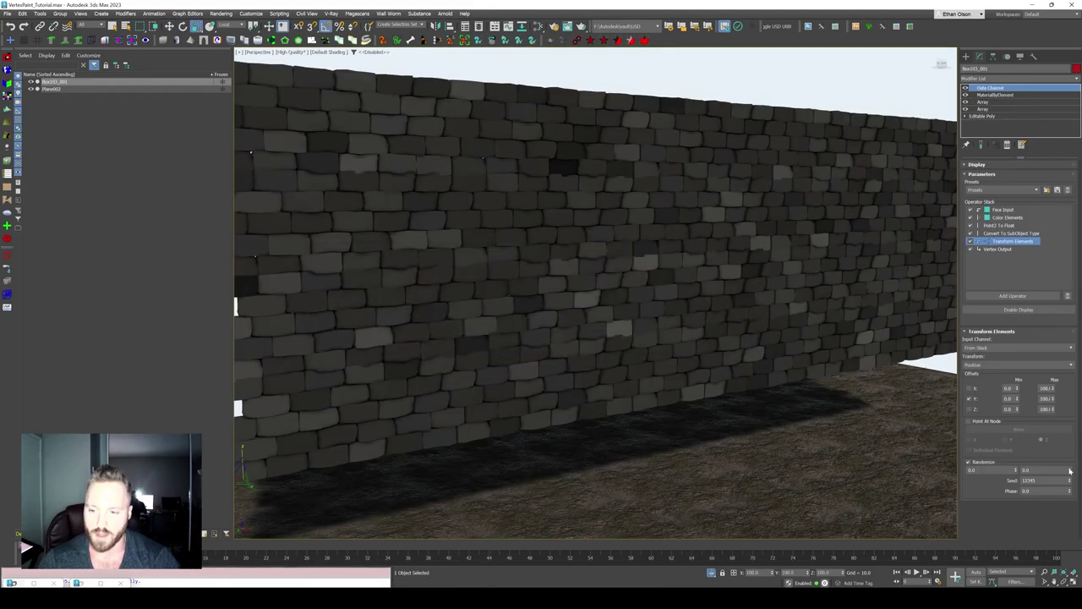
pyautogui.click(1069, 470)
pyautogui.click(1070, 476)
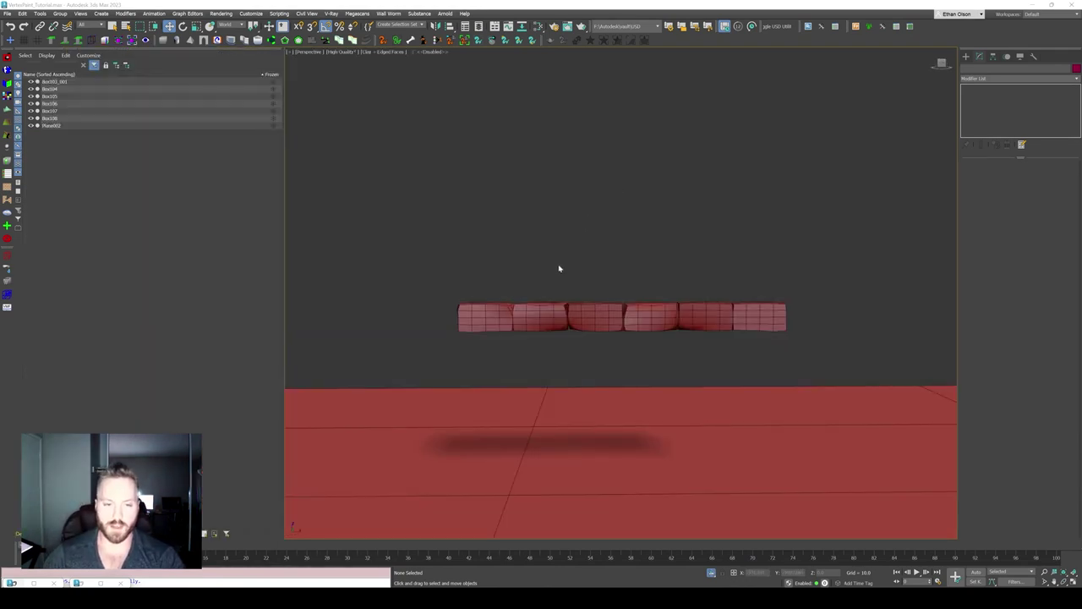
# - Select the six-brick row and Shift-drag clone it upward as a copy
pyautogui.moveTo(481, 285); pyautogui.dragTo(850, 338)
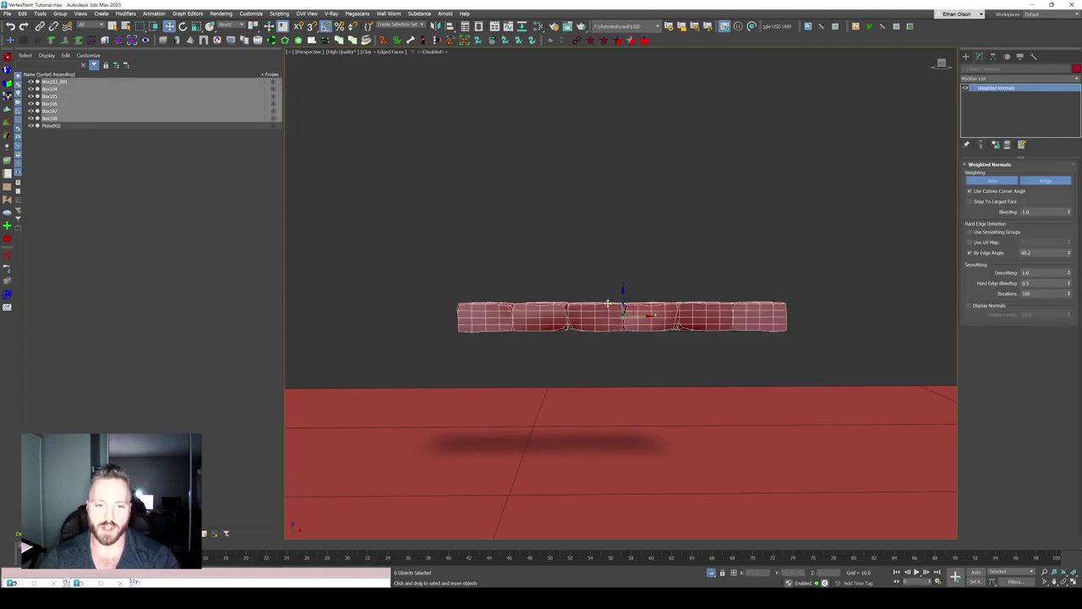
pyautogui.keyDown('shift'); pyautogui.moveTo(628, 306); pyautogui.dragTo(640, 284); pyautogui.keyUp('shift')
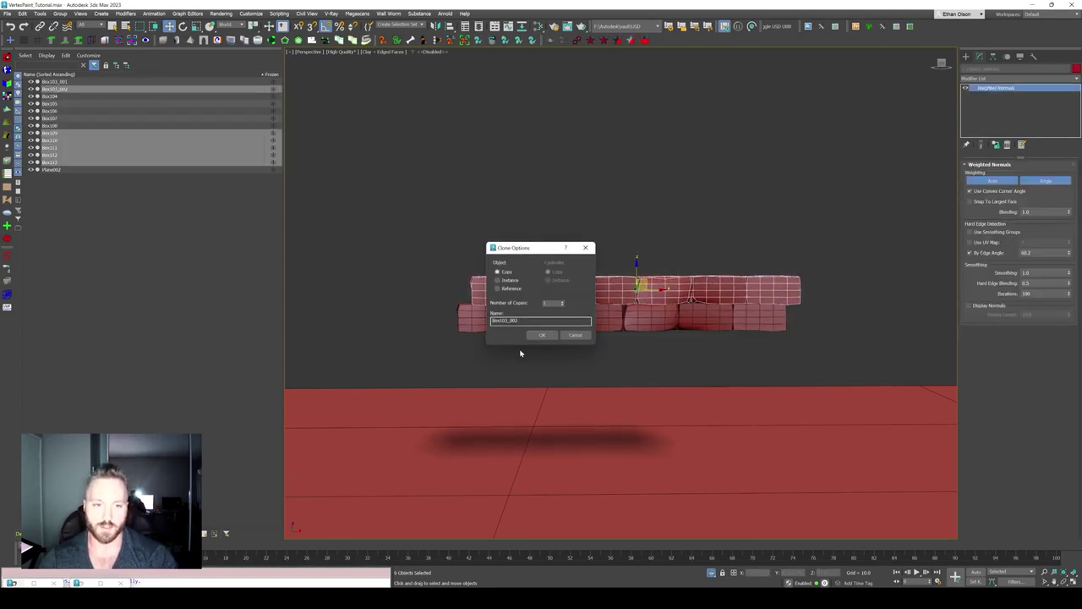
pyautogui.click(544, 336)
pyautogui.moveTo(544, 336)
pyautogui.keyDown('alt'); pyautogui.mouseDown(button='middle')
pyautogui.moveTo(665, 338)
pyautogui.moveTo(656, 332)
pyautogui.mouseUp(button='middle'); pyautogui.keyUp('alt')
pyautogui.scroll(3, 664, 338)
pyautogui.scroll(3, 655, 321)
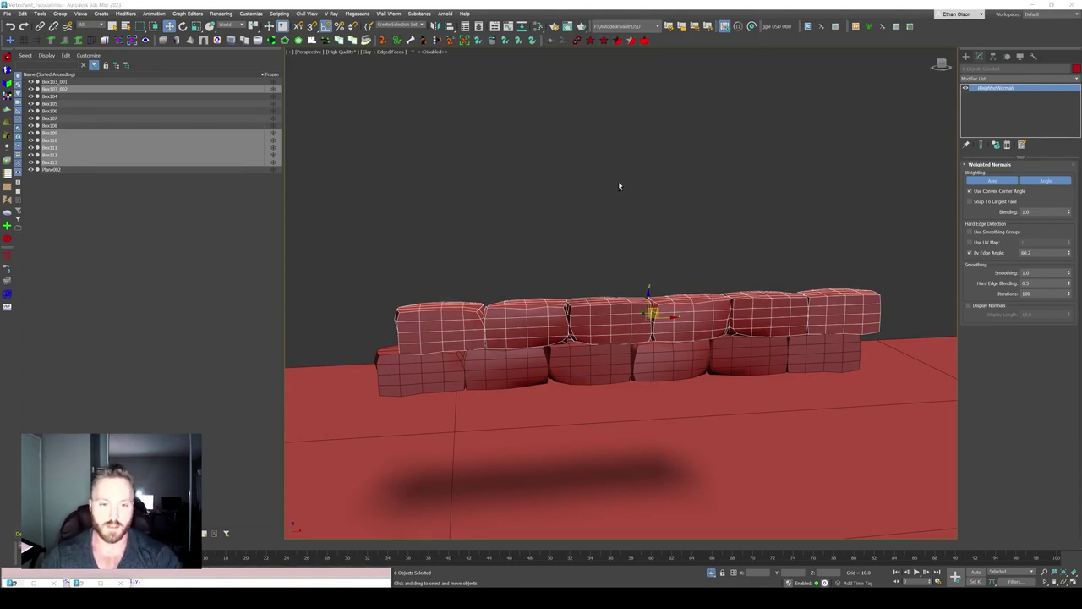
pyautogui.keyDown('alt'); pyautogui.moveTo(625, 188); pyautogui.dragTo(645, 237, button='middle'); pyautogui.keyUp('alt')
# - Rotate the cloned row slightly, then clone it upward as a new top row
pyautogui.press('e')
pyautogui.moveTo(686, 304); pyautogui.dragTo(676, 280)
pyautogui.keyDown('alt'); pyautogui.moveTo(677, 280); pyautogui.dragTo(672, 302, button='middle'); pyautogui.keyUp('alt')
pyautogui.press('w')
pyautogui.moveTo(683, 310)
pyautogui.keyDown('shift'); pyautogui.mouseDown()
pyautogui.moveTo(643, 262)
pyautogui.moveTo(647, 270)
pyautogui.mouseUp(); pyautogui.keyUp('shift')
pyautogui.click(542, 333)
pyautogui.keyDown('alt'); pyautogui.moveTo(585, 315); pyautogui.dragTo(640, 282, button='middle'); pyautogui.keyUp('alt')
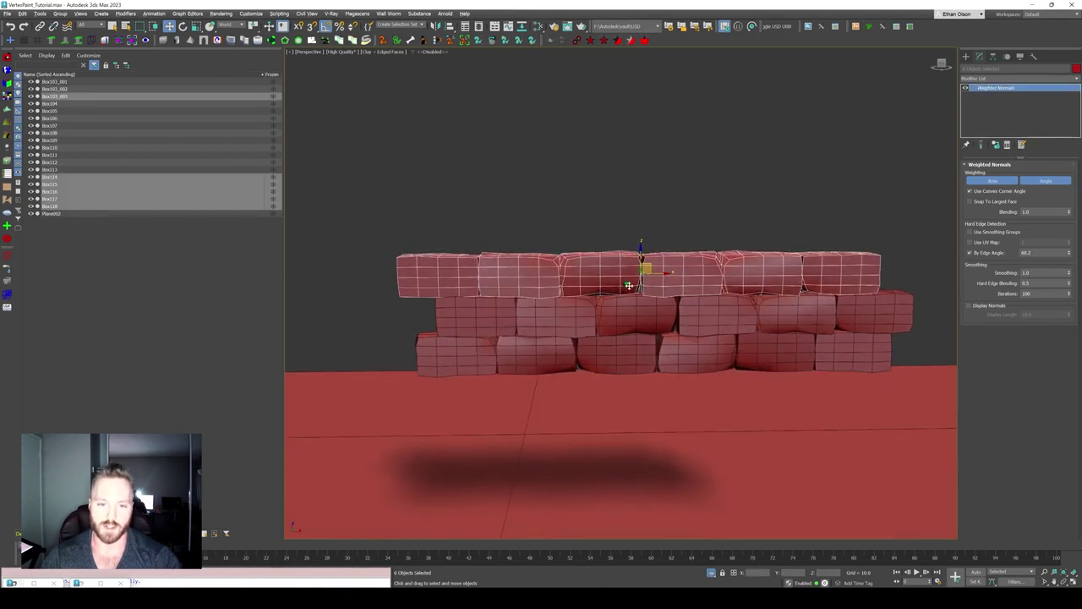
# - Rotate the new top row slightly and confirm it as copies
pyautogui.press('e')
pyautogui.moveTo(638, 268)
pyautogui.mouseDown()
pyautogui.moveTo(643, 254)
pyautogui.moveTo(706, 231)
pyautogui.mouseUp()
pyautogui.press('w')
pyautogui.click(542, 336)
pyautogui.moveTo(655, 258); pyautogui.dragTo(621, 326, button='middle')
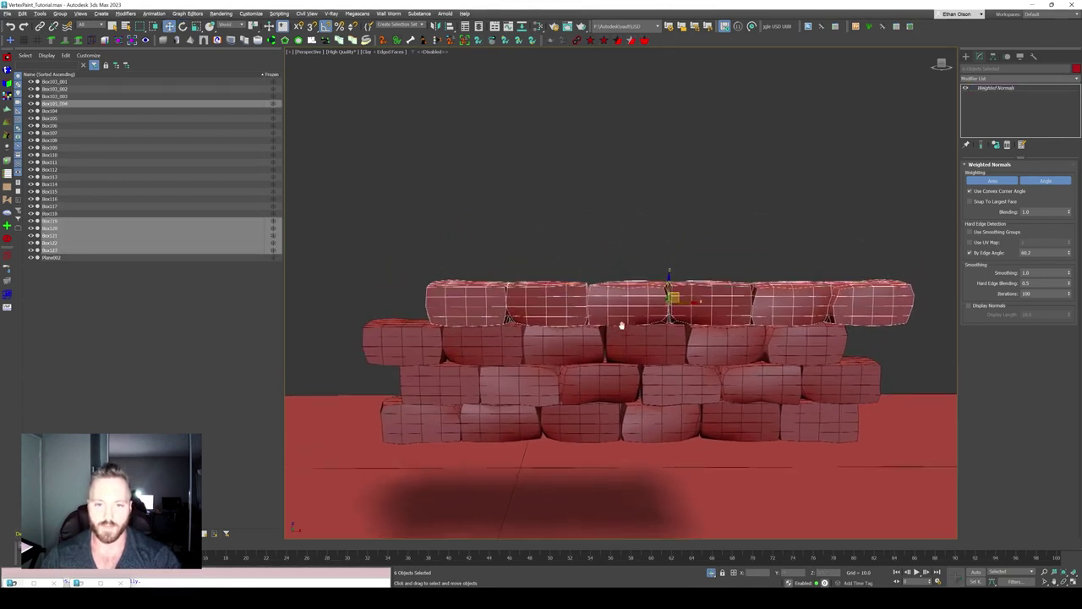
# - Clone the top row upward into another course of copied bricks
pyautogui.keyDown('shift'); pyautogui.moveTo(677, 298); pyautogui.dragTo(629, 262); pyautogui.keyUp('shift')
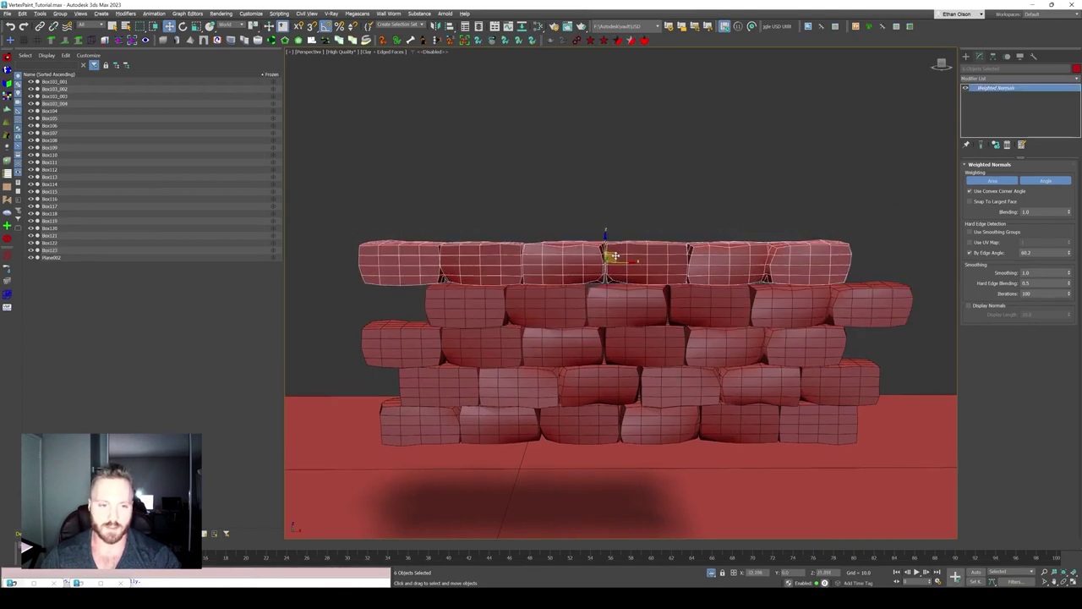
pyautogui.click(541, 331)
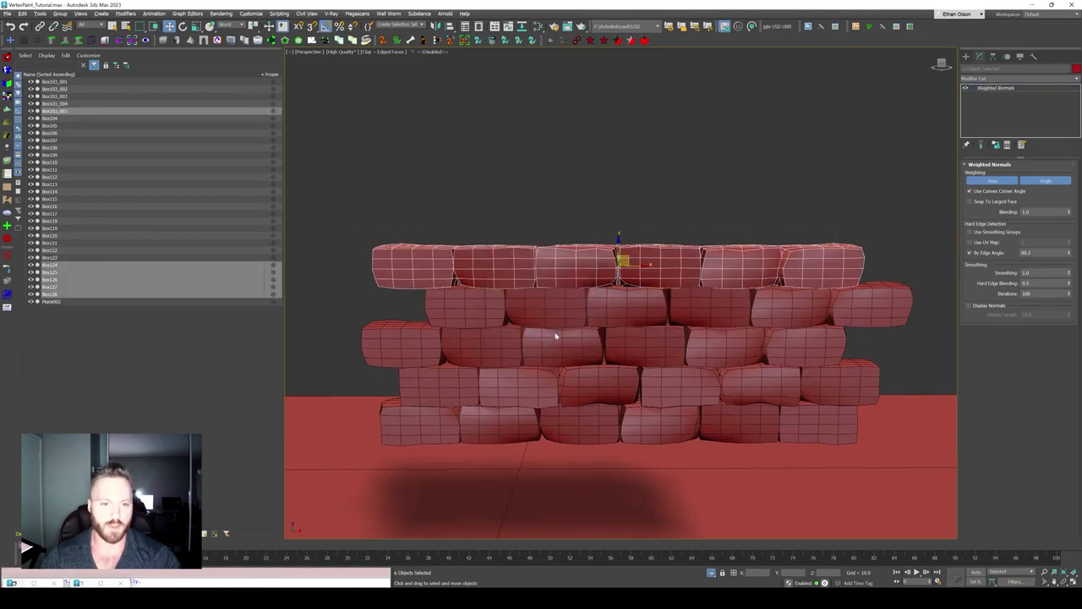
pyautogui.keyDown('alt'); pyautogui.moveTo(590, 315); pyautogui.dragTo(599, 285, button='middle'); pyautogui.keyUp('alt')
pyautogui.scroll(-3, 477, 245)
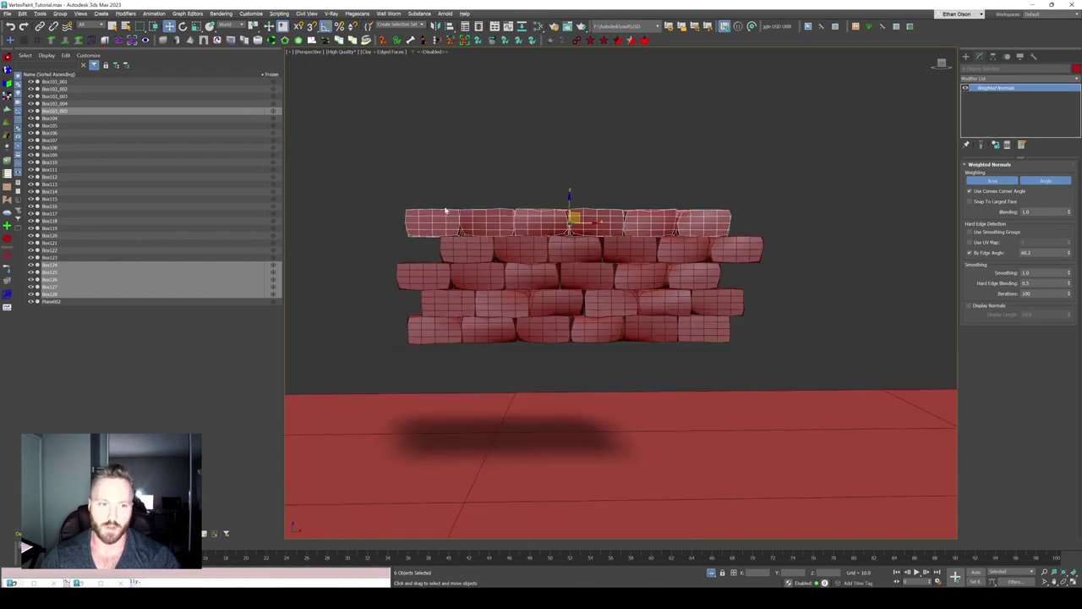
# - Select the whole wall, start a copy to the right, then cancel it
pyautogui.hotkey('ctrl', 'a')
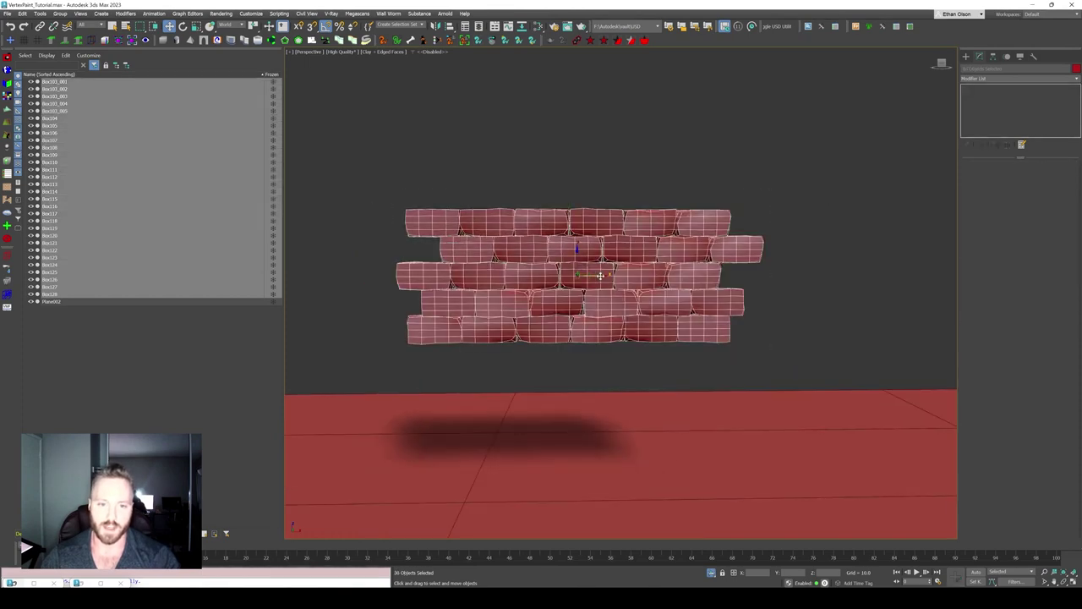
pyautogui.keyDown('shift'); pyautogui.moveTo(584, 273); pyautogui.dragTo(913, 278); pyautogui.keyUp('shift')
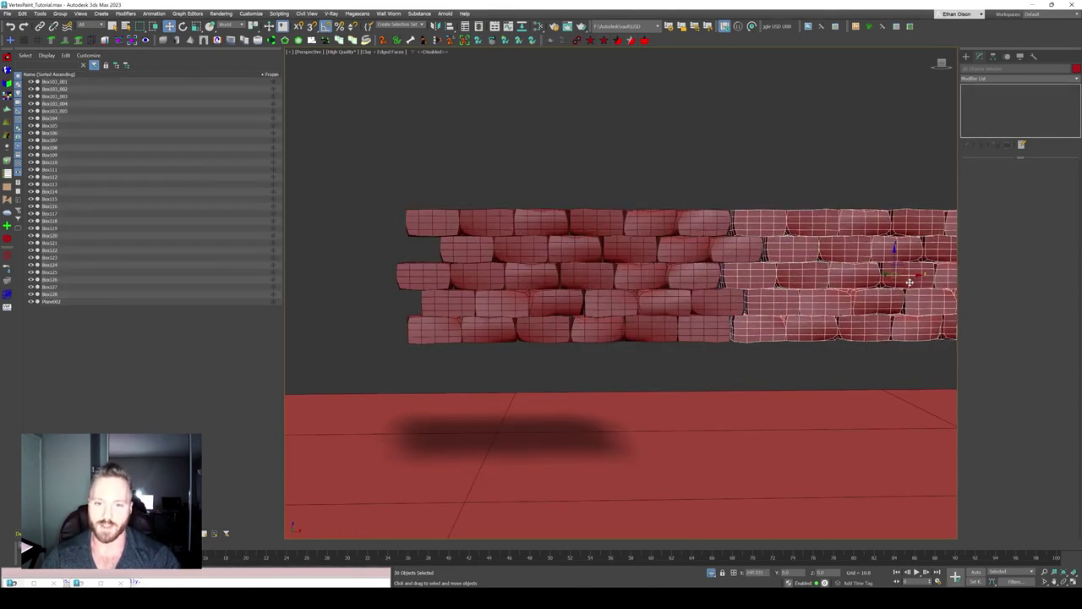
pyautogui.click(575, 334)
# - Convert one bottom-row brick to an Editable Poly
pyautogui.press('z')
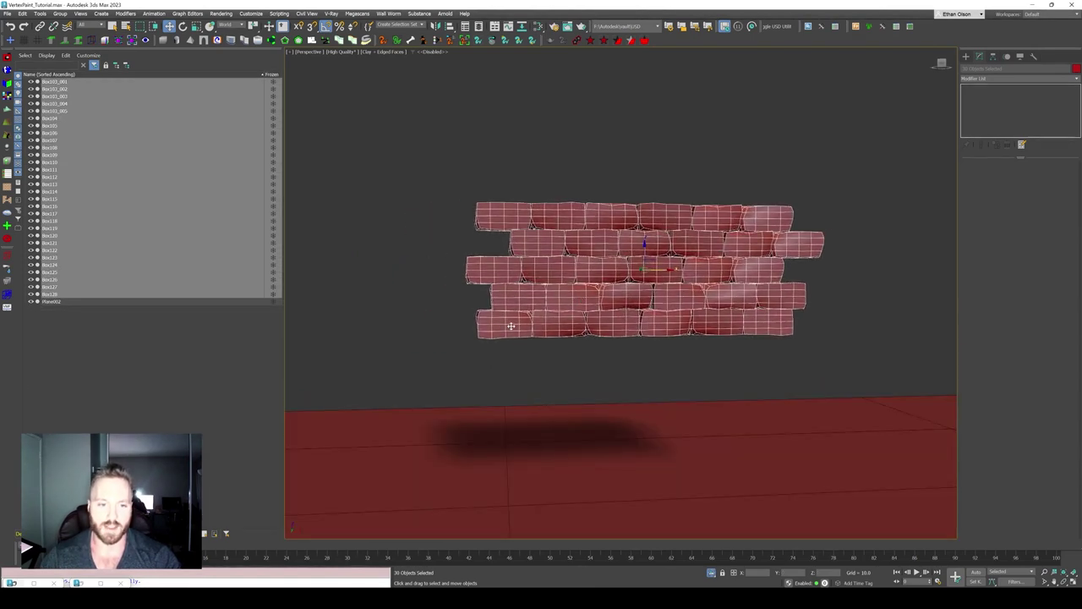
pyautogui.click(516, 326)
pyautogui.scroll(2, 507, 350)
pyautogui.scroll(2, 547, 349)
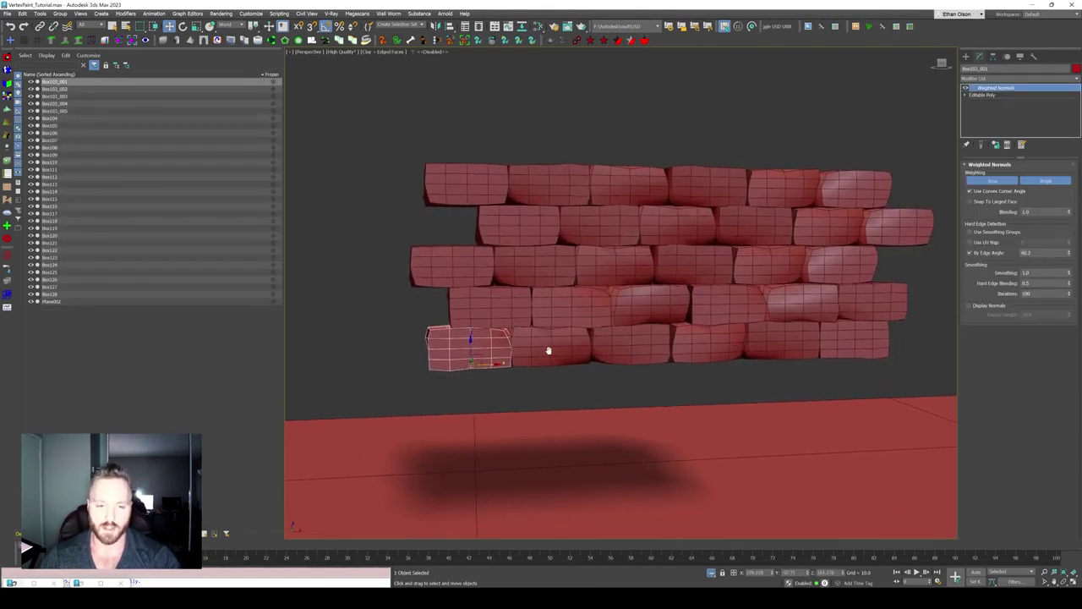
pyautogui.scroll(-1, 547, 349)
pyautogui.scroll(-2, 549, 350)
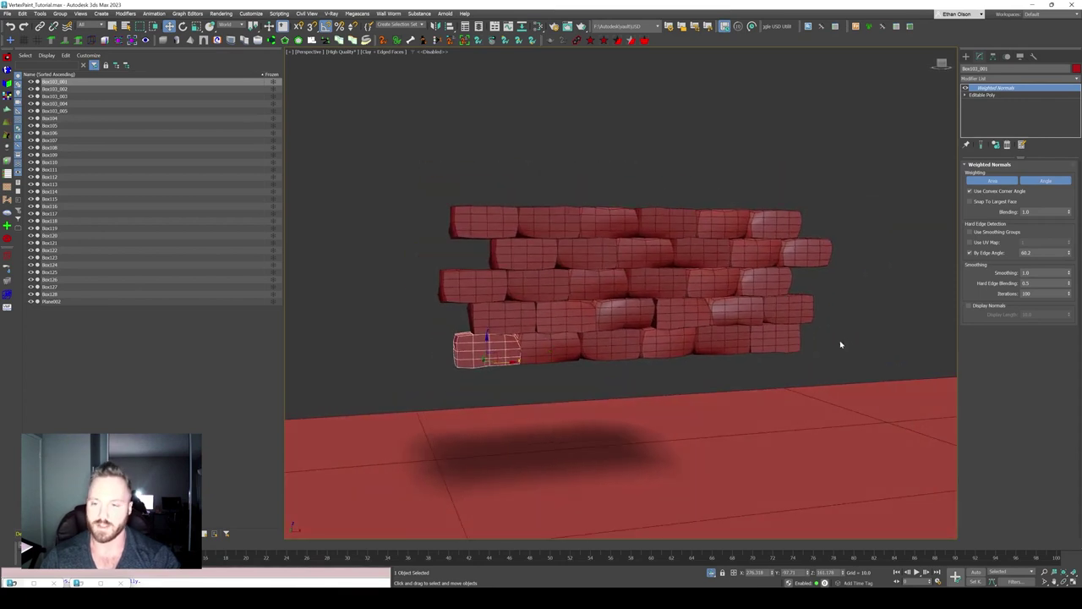
pyautogui.rightClick(489, 347)
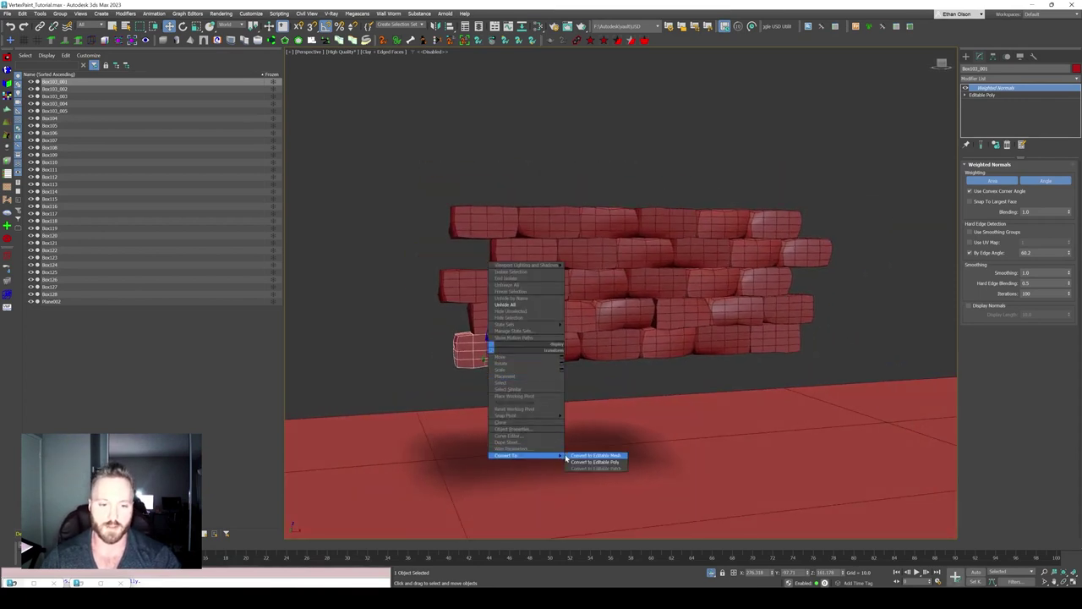
pyautogui.click(596, 461)
# - Group all thirty bricks under the name 'Brickwall'
pyautogui.click(411, 162)
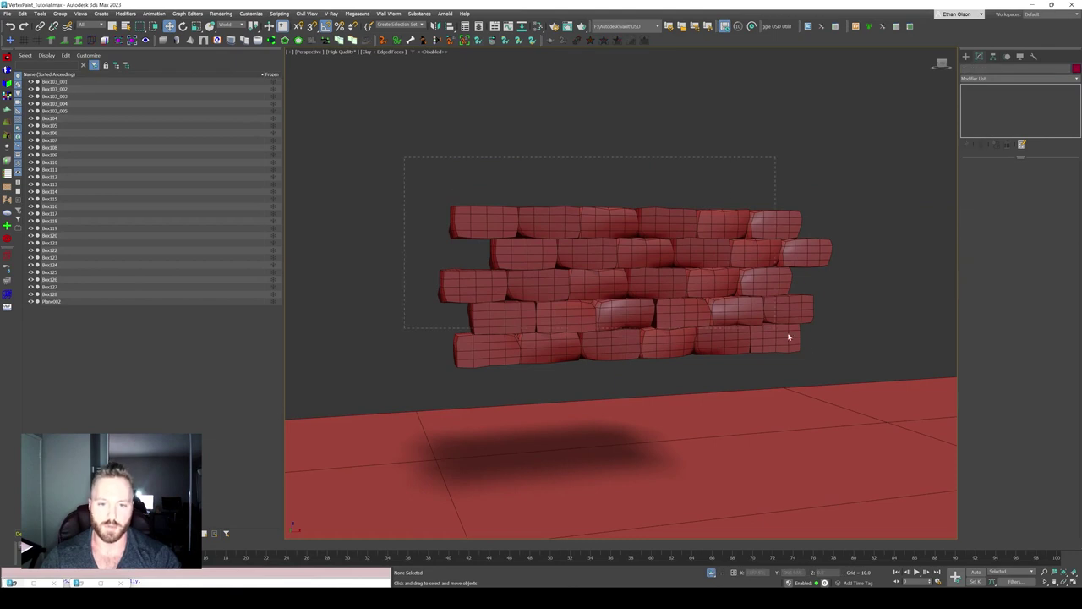
pyautogui.moveTo(405, 157); pyautogui.dragTo(824, 359)
pyautogui.click(60, 14)
pyautogui.write('Brick')
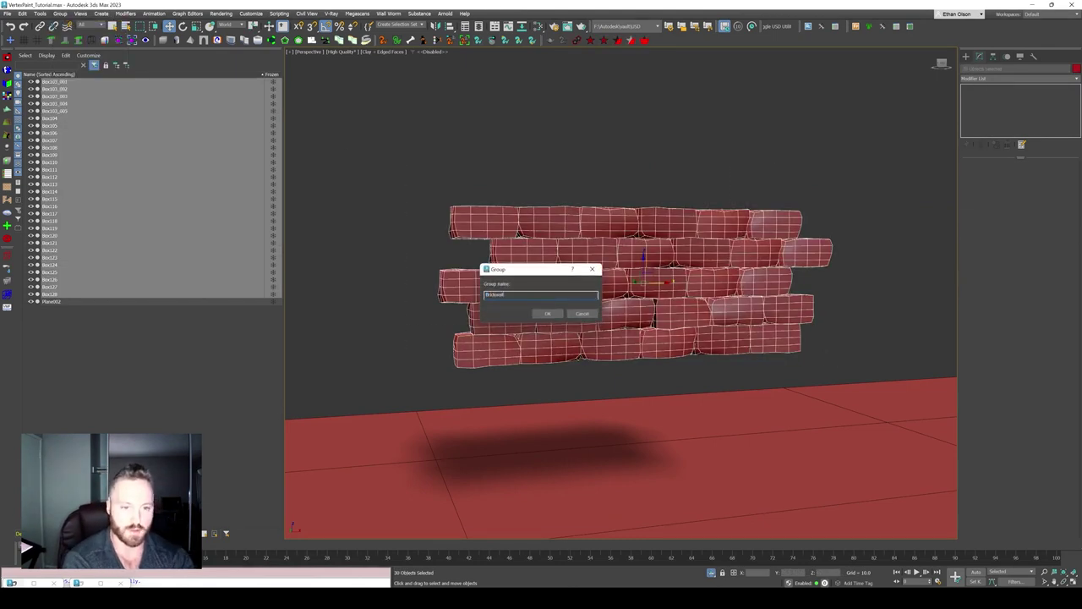
pyautogui.write('wall')
pyautogui.press('Return')
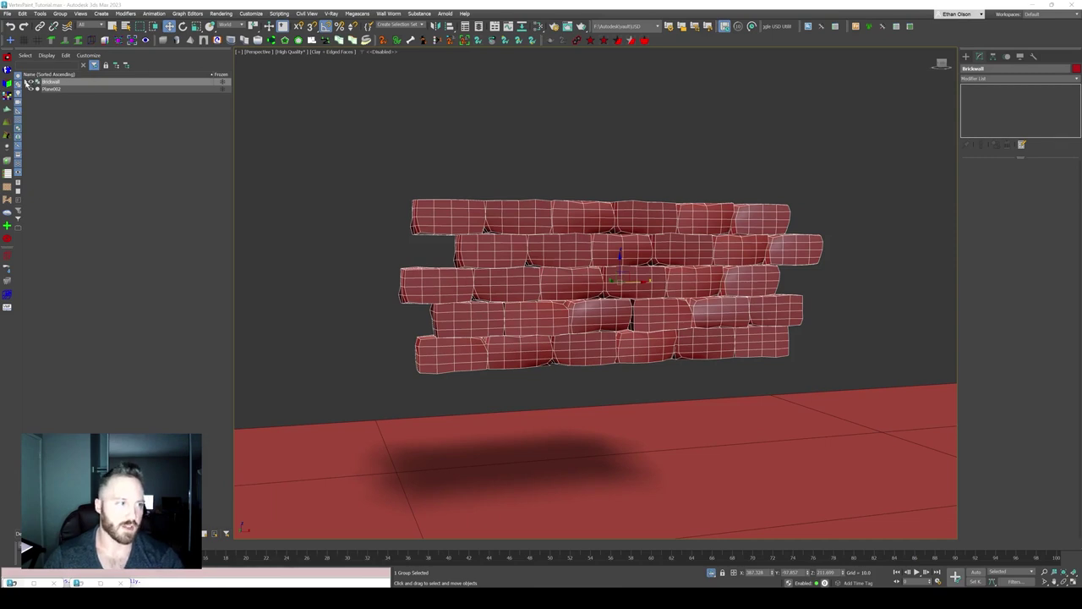
pyautogui.click(26, 81)
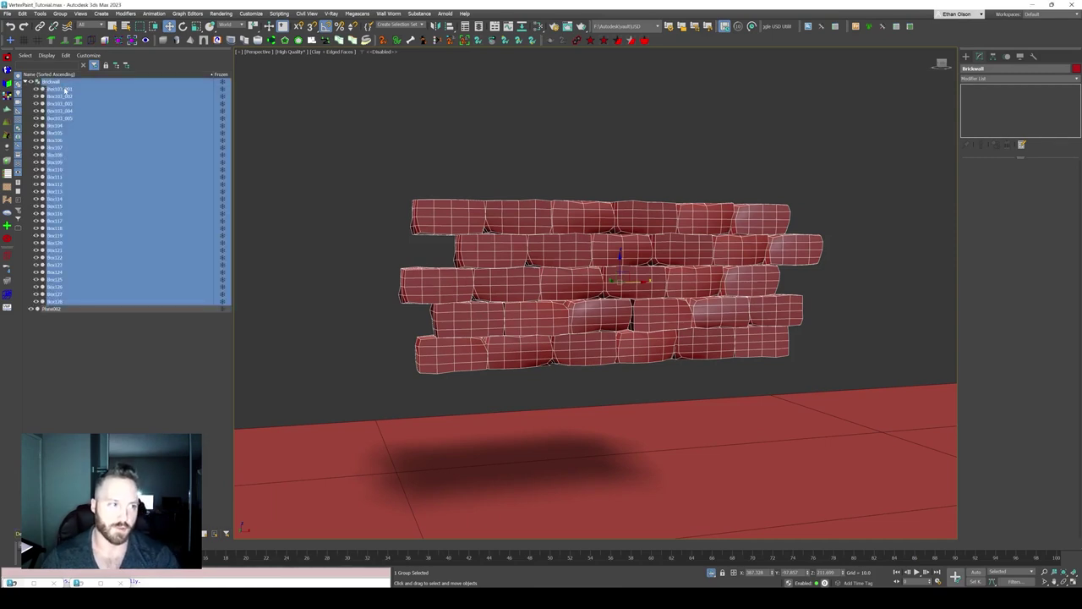
# - Open the Brickwall group and attach every brick through Box128 into the bottom-left brick
pyautogui.click(60, 14)
pyautogui.click(74, 42)
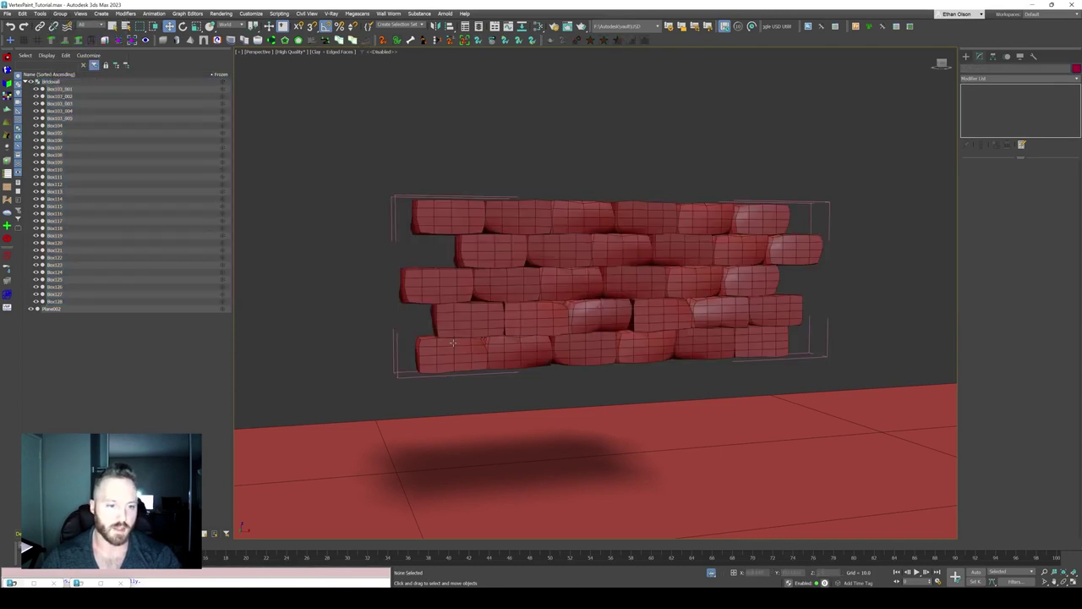
pyautogui.click(452, 342)
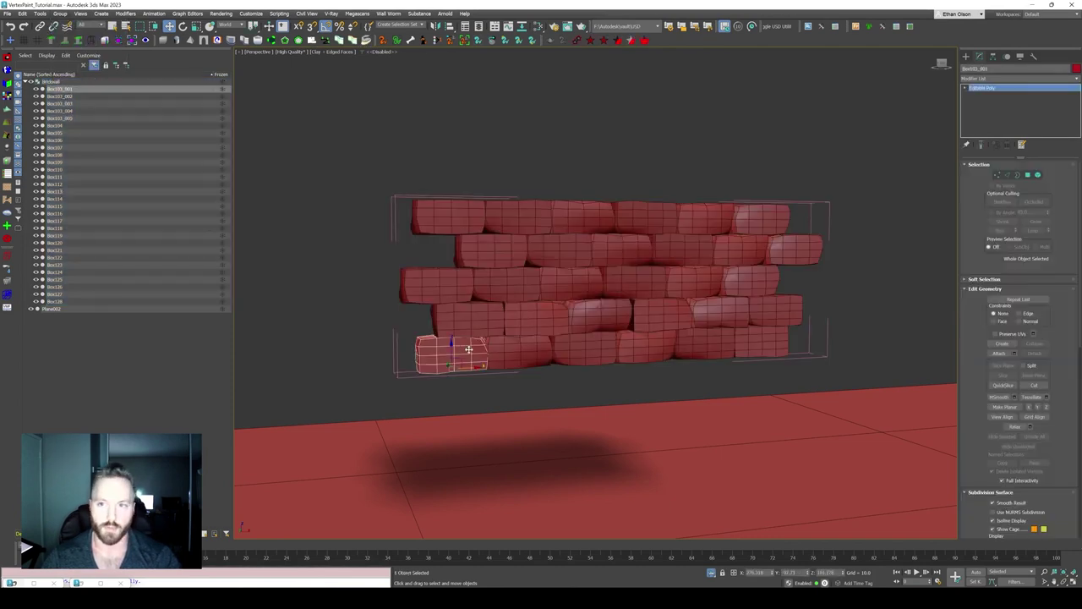
pyautogui.click(1015, 354)
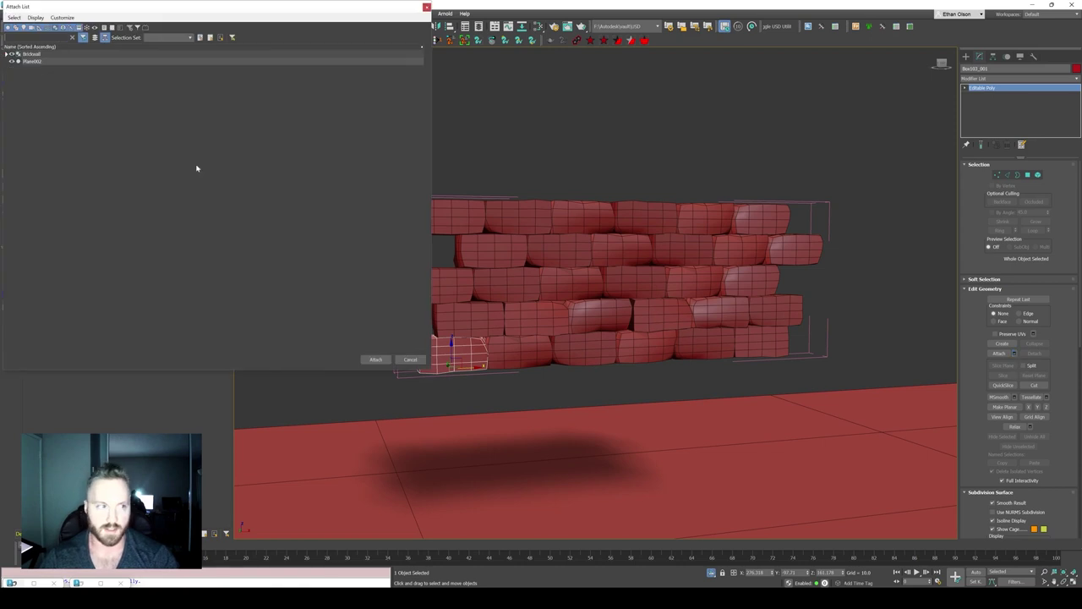
pyautogui.click(8, 54)
pyautogui.click(38, 64)
pyautogui.keyDown('shift'); pyautogui.click(39, 267); pyautogui.keyUp('shift')
pyautogui.click(375, 360)
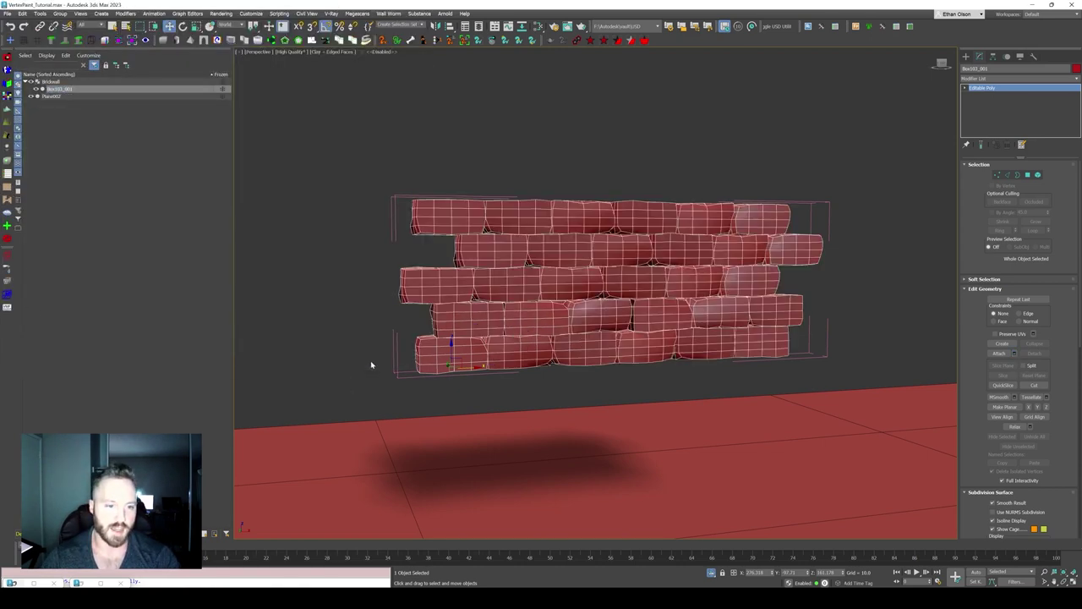
# - Ungroup Brickwall, leaving the merged wall as a single object
pyautogui.click(60, 13)
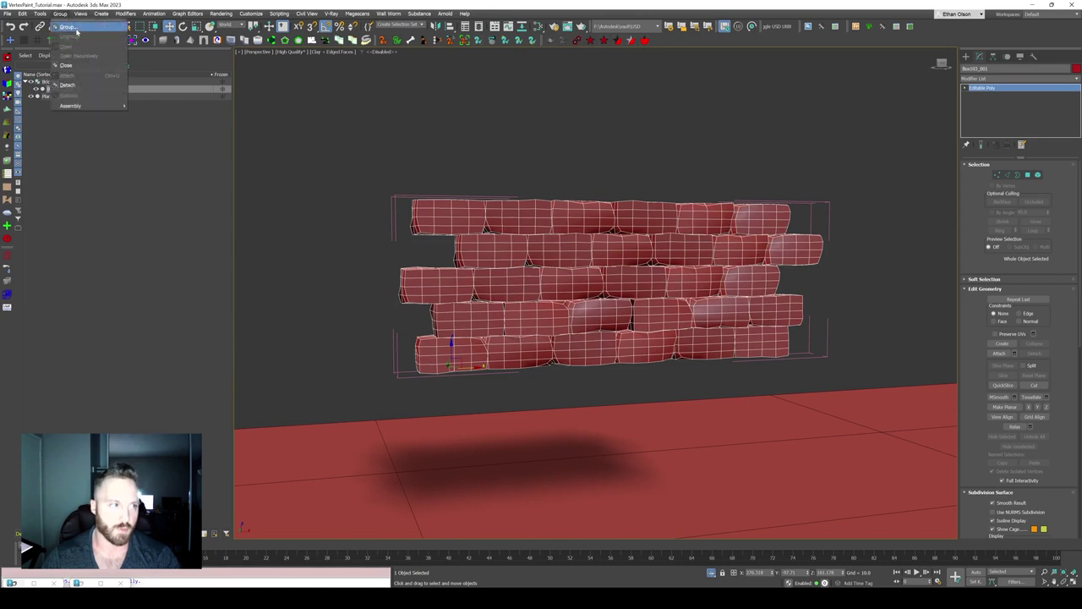
pyautogui.click(62, 15)
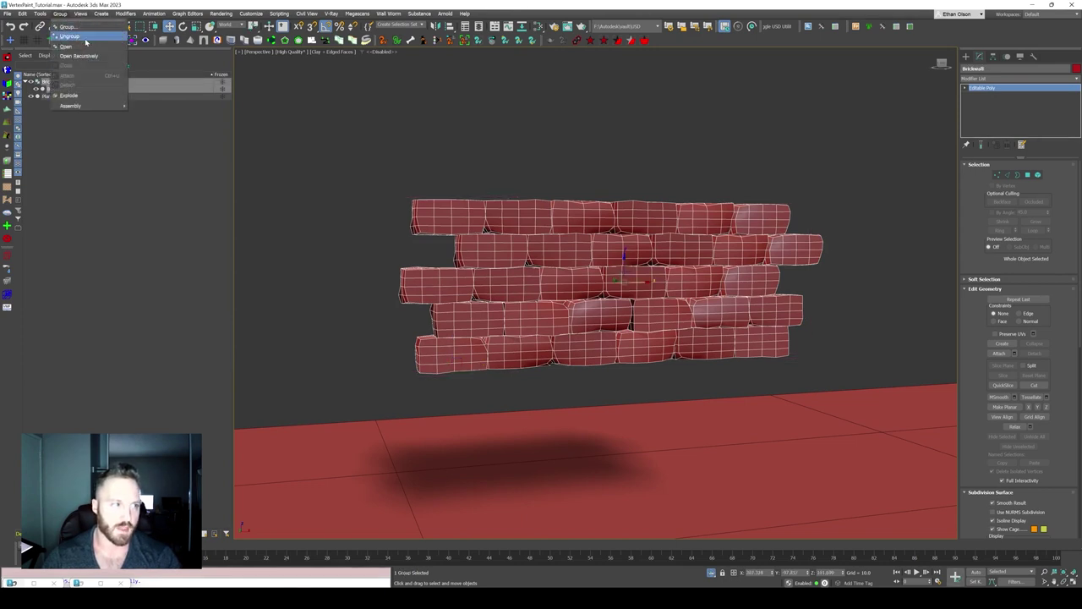
pyautogui.click(75, 34)
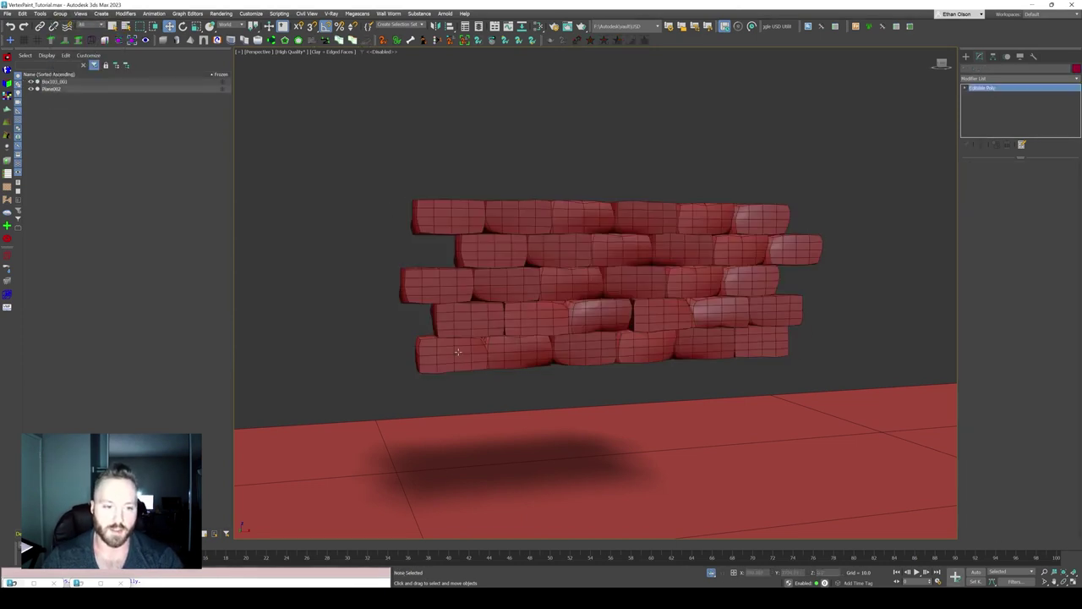
# - Shift-drag a trial copy of the wall to the right, then delete it
pyautogui.keyDown('alt'); pyautogui.moveTo(500, 370); pyautogui.dragTo(548, 350, button='middle'); pyautogui.keyUp('alt')
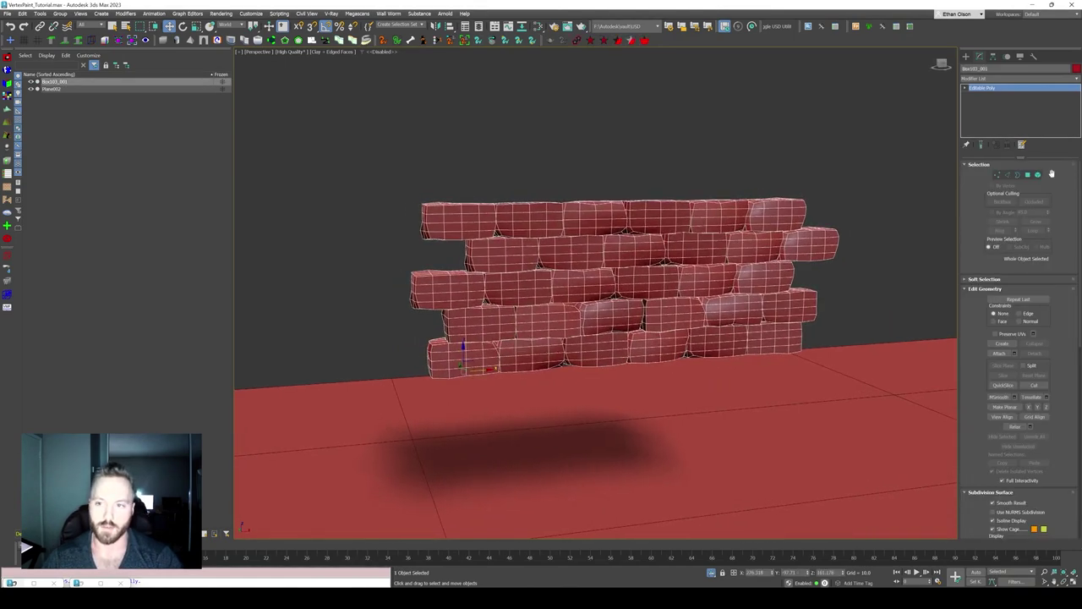
pyautogui.keyDown('alt'); pyautogui.moveTo(614, 278); pyautogui.dragTo(574, 282, button='middle'); pyautogui.keyUp('alt')
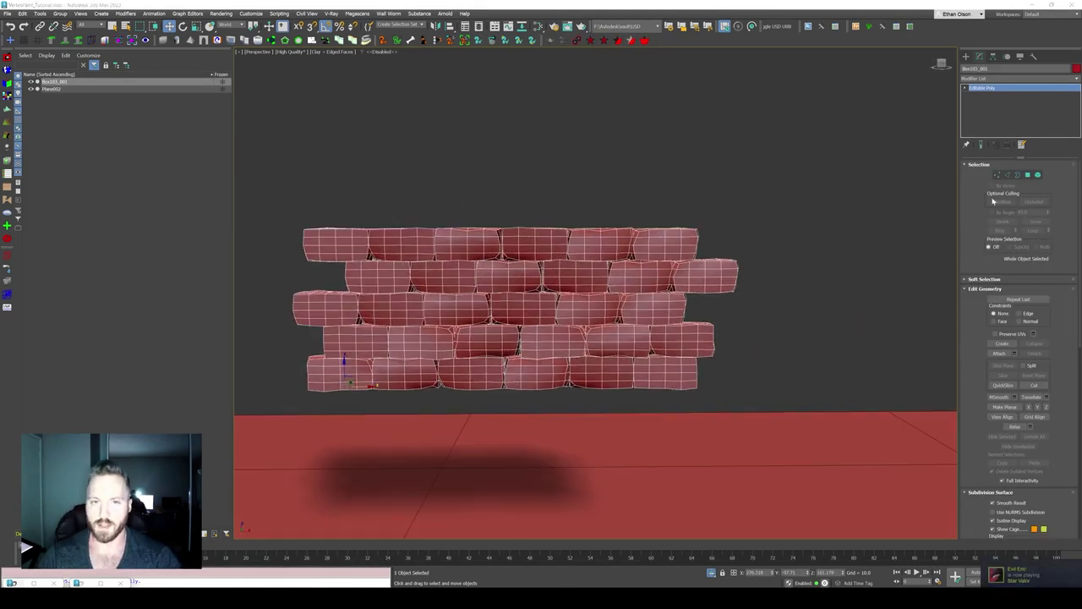
pyautogui.moveTo(418, 378)
pyautogui.mouseDown(button='middle')
pyautogui.moveTo(432, 375)
pyautogui.moveTo(357, 386)
pyautogui.mouseUp(button='middle')
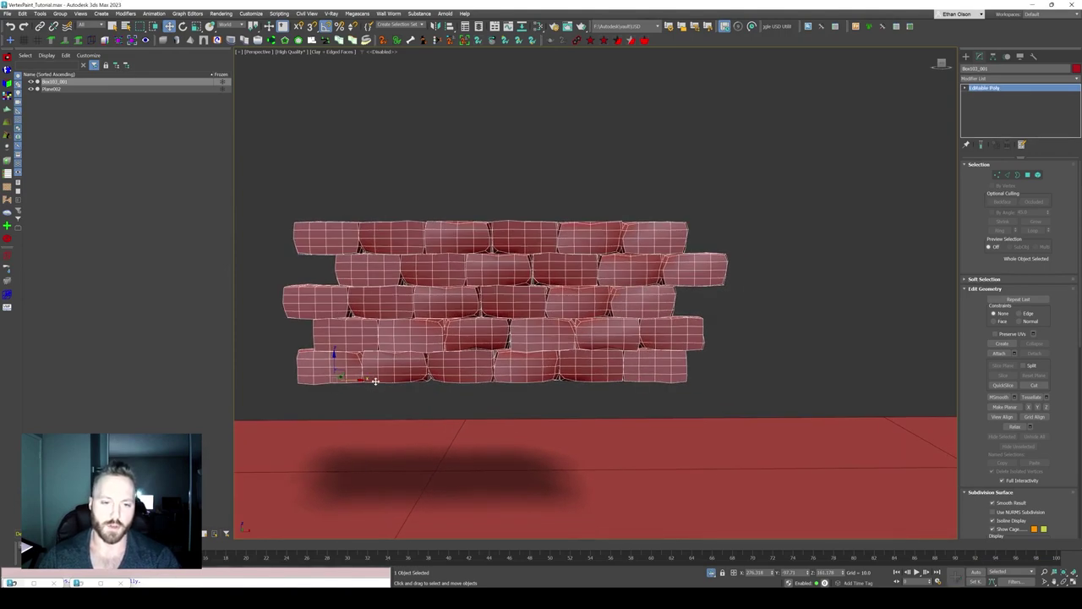
pyautogui.keyDown('shift'); pyautogui.moveTo(359, 379); pyautogui.dragTo(740, 361); pyautogui.keyUp('shift')
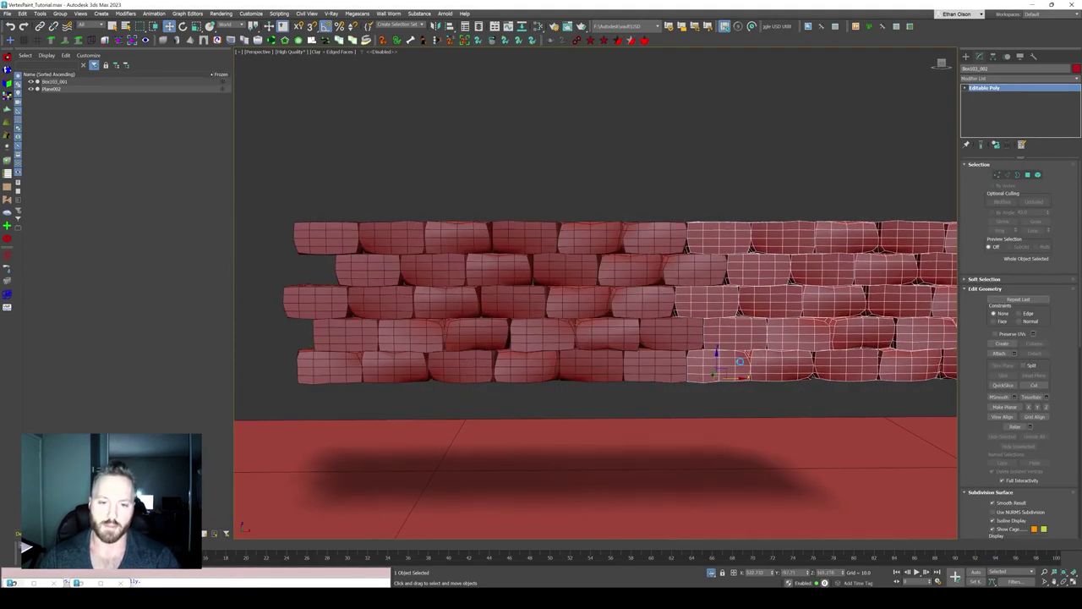
pyautogui.click(541, 335)
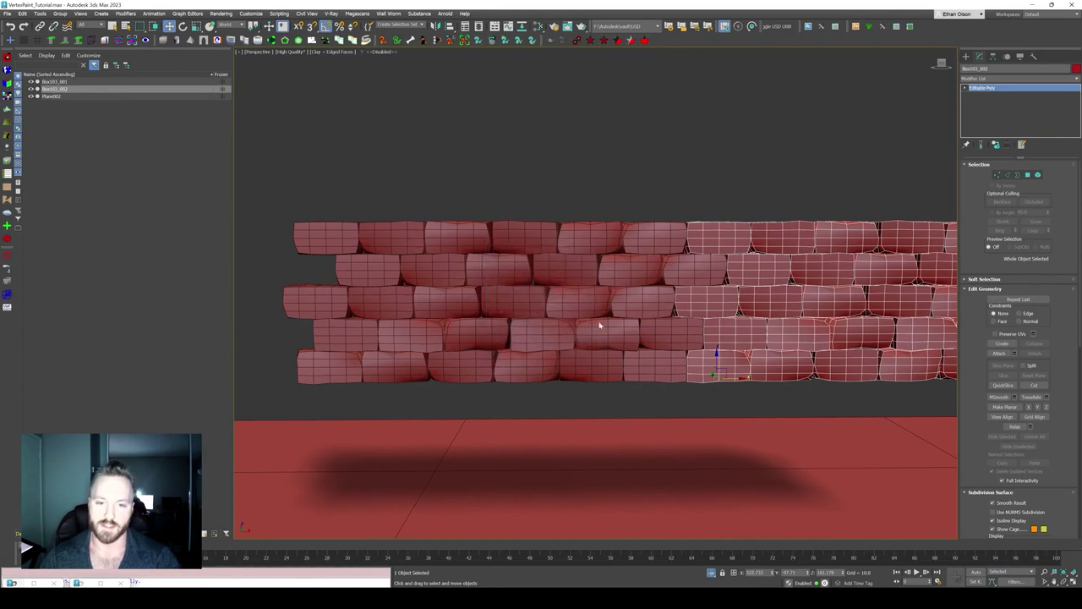
pyautogui.moveTo(589, 321); pyautogui.dragTo(445, 322, button='middle')
pyautogui.keyDown('alt'); pyautogui.moveTo(609, 357); pyautogui.dragTo(741, 316, button='middle'); pyautogui.keyUp('alt')
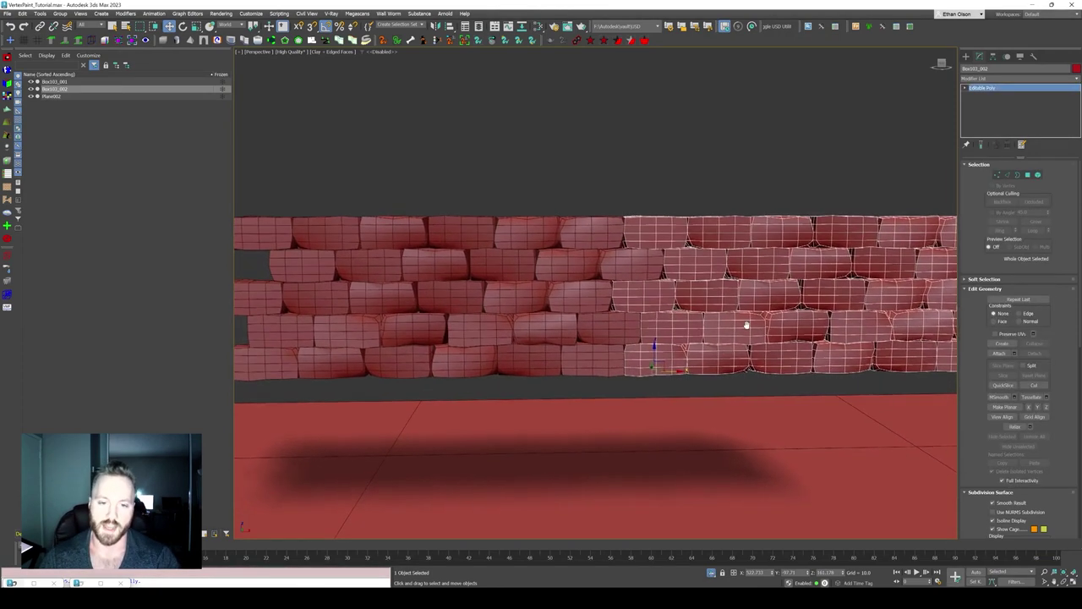
pyautogui.press('Delete')
pyautogui.scroll(-3, 607, 305)
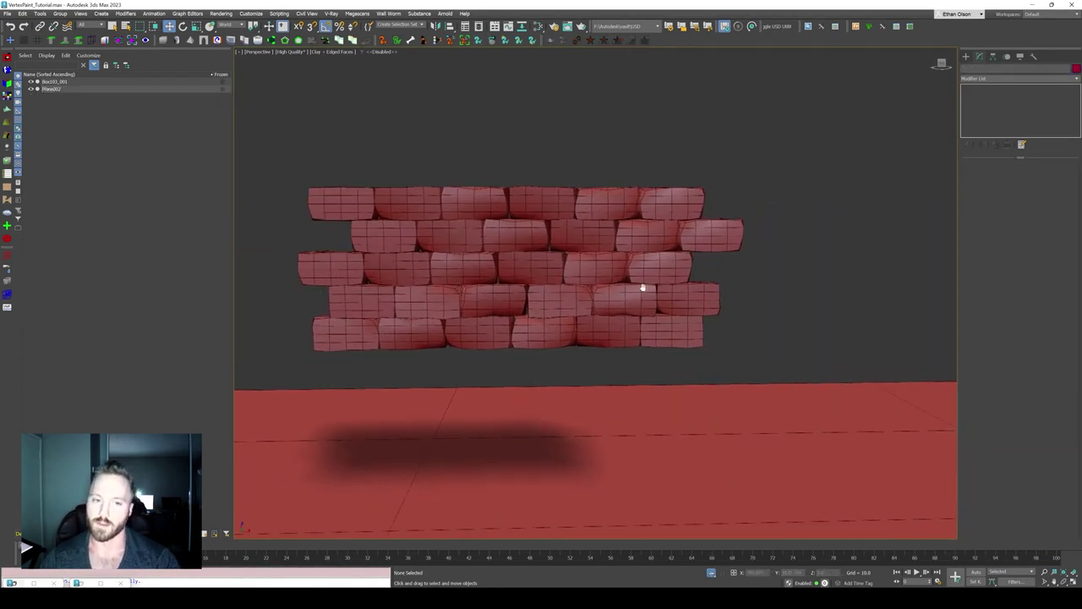
# - Add an Array modifier to the wall with Count X 5
pyautogui.click(652, 285)
pyautogui.keyDown('alt'); pyautogui.moveTo(665, 261); pyautogui.dragTo(670, 248, button='middle'); pyautogui.keyUp('alt')
pyautogui.scroll(-3, 668, 249)
pyautogui.scroll(-3, 659, 245)
pyautogui.click(1008, 78)
pyautogui.scroll(-5, 1002, 93)
pyautogui.click(993, 101)
pyautogui.scroll(2, 749, 260)
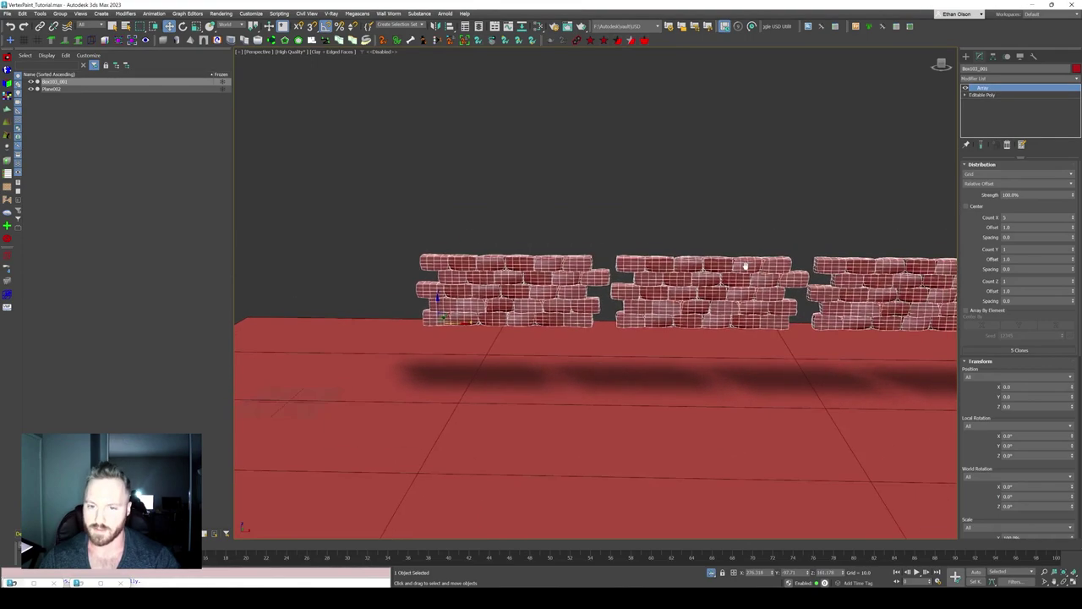
pyautogui.moveTo(749, 260)
pyautogui.keyDown('alt'); pyautogui.mouseDown(button='middle')
pyautogui.moveTo(676, 285)
pyautogui.moveTo(738, 269)
pyautogui.mouseUp(button='middle'); pyautogui.keyUp('alt')
pyautogui.scroll(3, 700, 286)
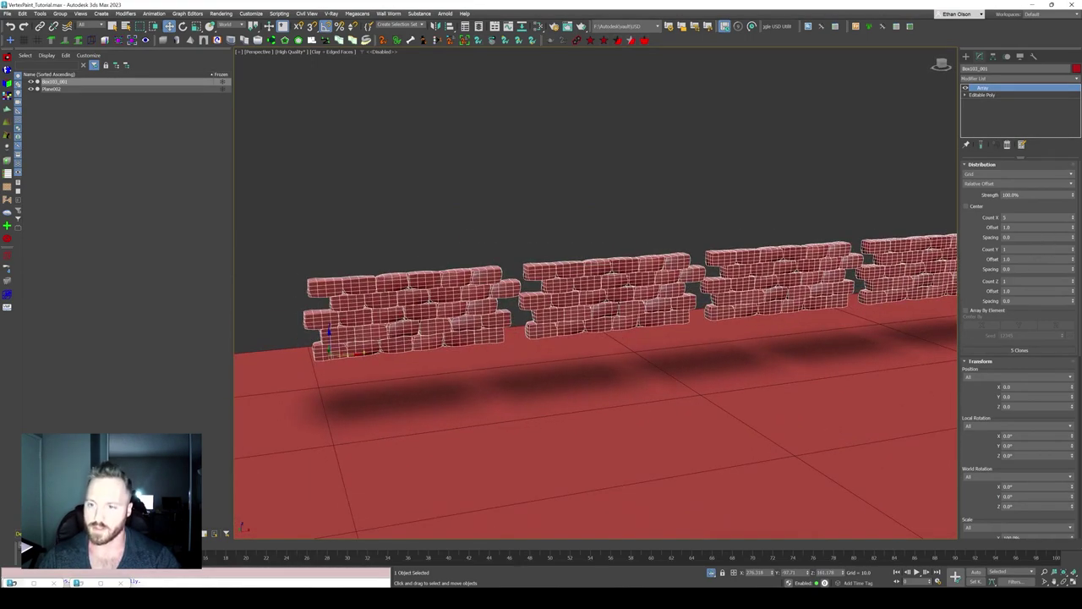
# - Lower the Array X Offset until the wall copies join seamlessly
pyautogui.moveTo(1074, 235); pyautogui.dragTo(1075, 231)
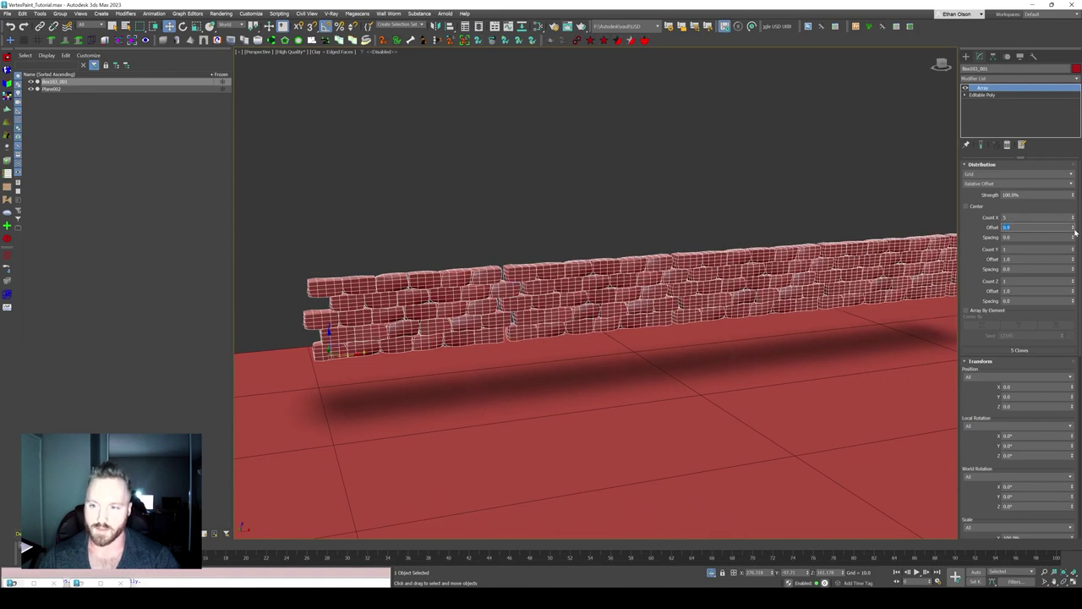
pyautogui.scroll(3, 502, 300)
pyautogui.moveTo(1074, 228); pyautogui.dragTo(960, 226)
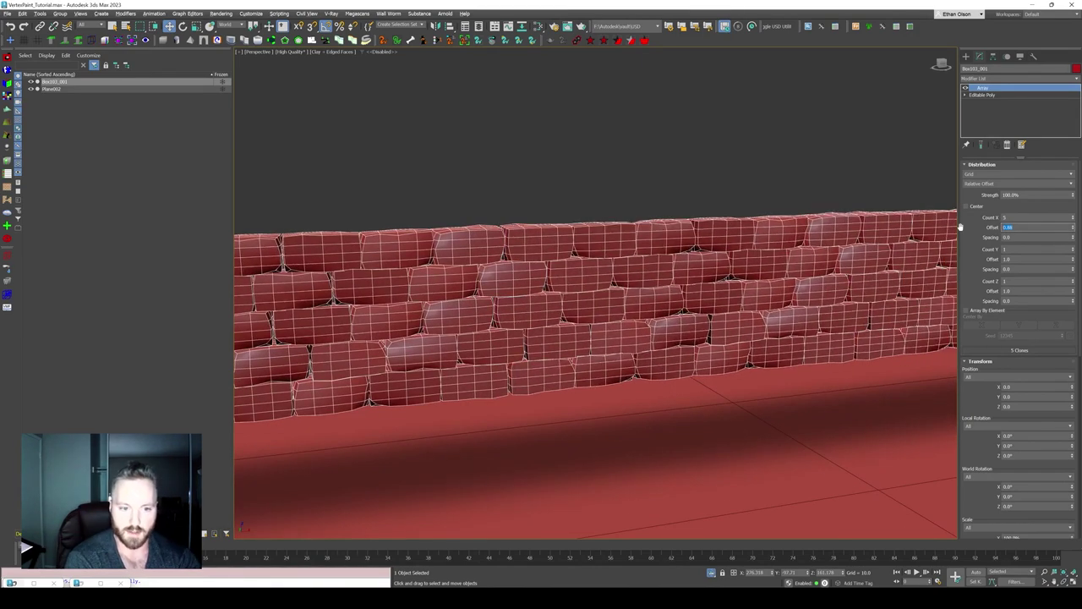
pyautogui.scroll(-5, 718, 236)
pyautogui.scroll(-3, 707, 244)
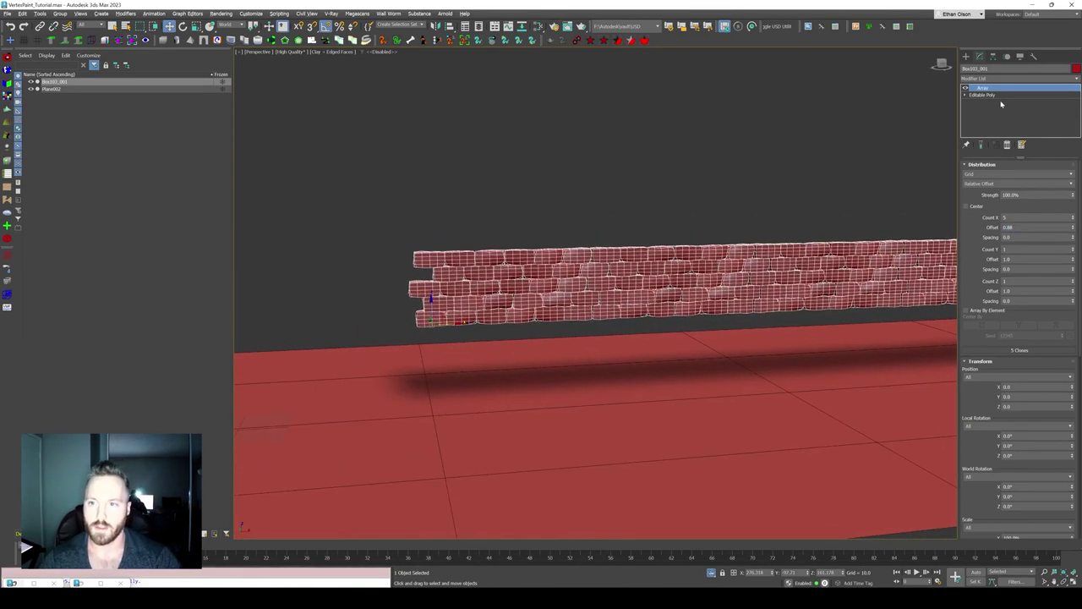
# - Drop to the base Editable Poly with Show End Result on and select the left wall element
pyautogui.click(1000, 96)
pyautogui.moveTo(675, 261); pyautogui.dragTo(757, 264, button='middle')
pyautogui.scroll(3, 845, 245)
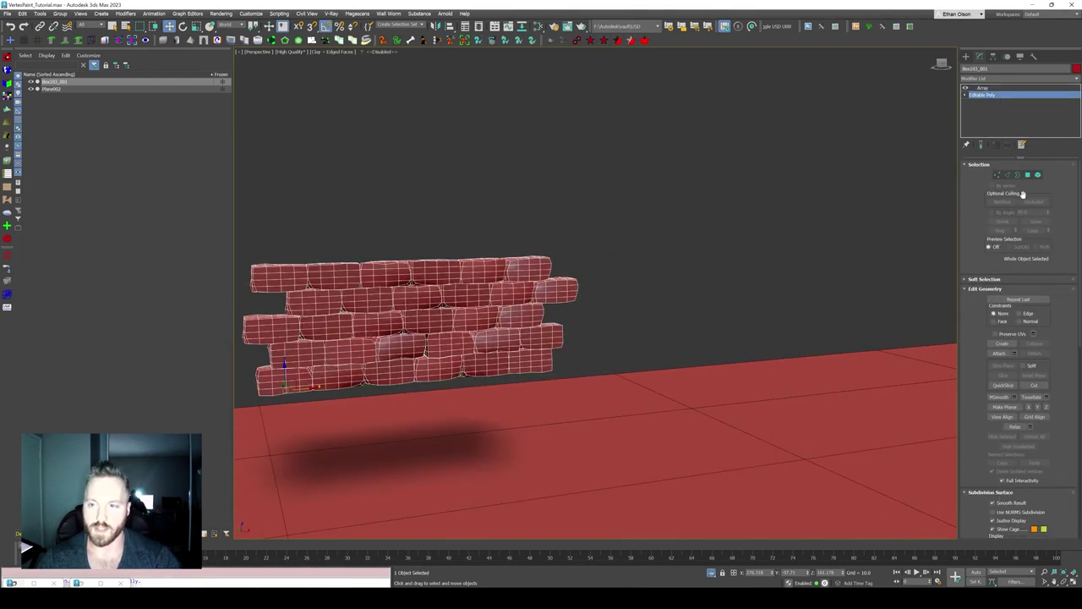
pyautogui.click(980, 145)
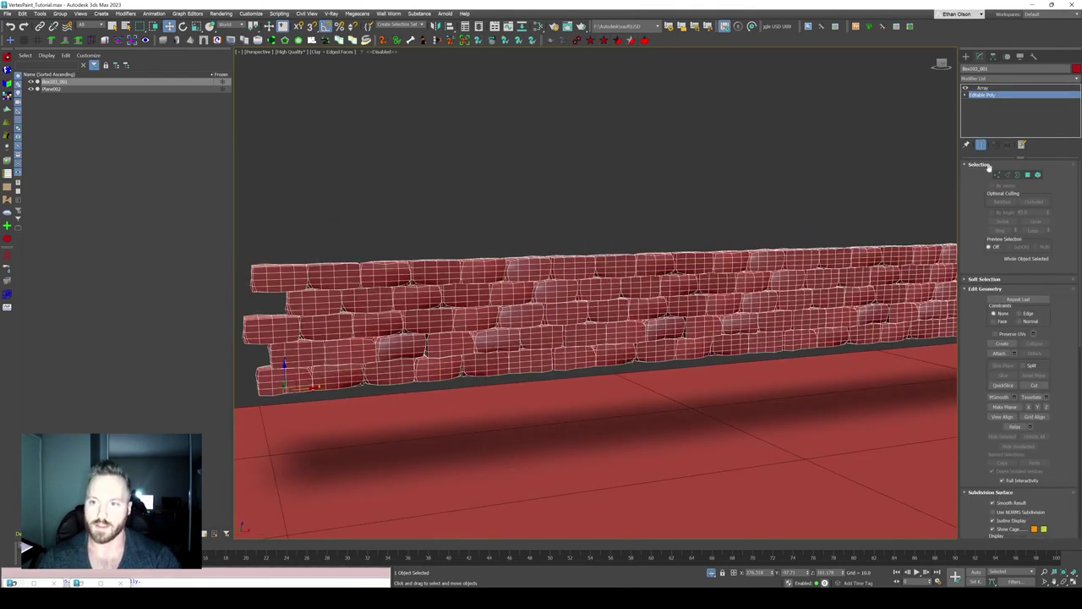
pyautogui.moveTo(541, 329)
pyautogui.keyDown('alt'); pyautogui.mouseDown(button='middle')
pyautogui.moveTo(473, 338)
pyautogui.moveTo(600, 418)
pyautogui.moveTo(863, 360)
pyautogui.moveTo(760, 363)
pyautogui.mouseUp(button='middle'); pyautogui.keyUp('alt')
pyautogui.press('5')
pyautogui.click(499, 328)
pyautogui.press('6')
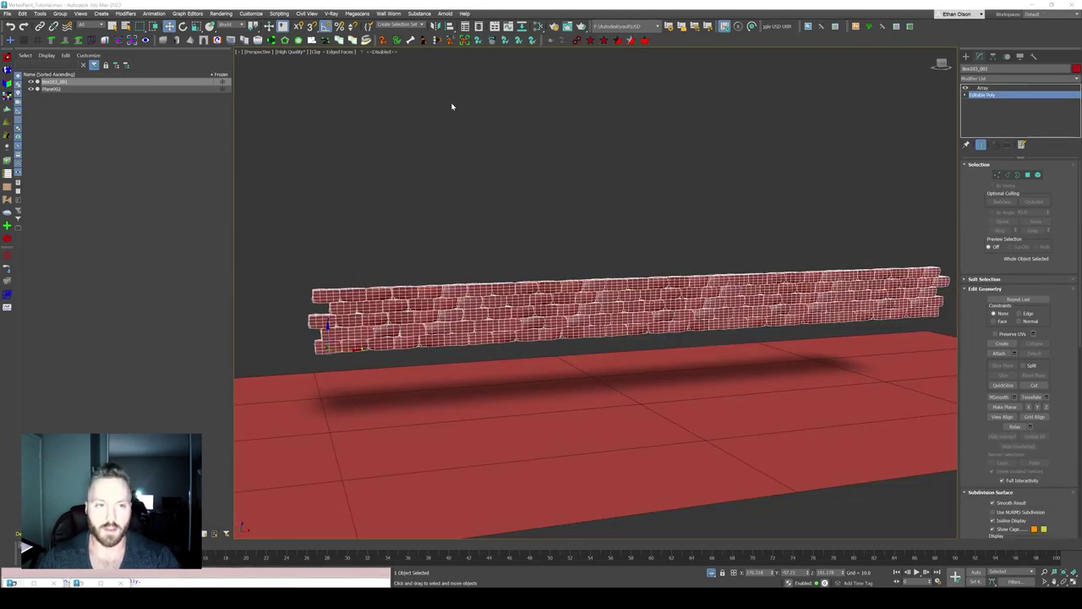
# - Switch the viewport to Default Shading and deselect the wall
pyautogui.click(336, 52)
pyautogui.click(374, 90)
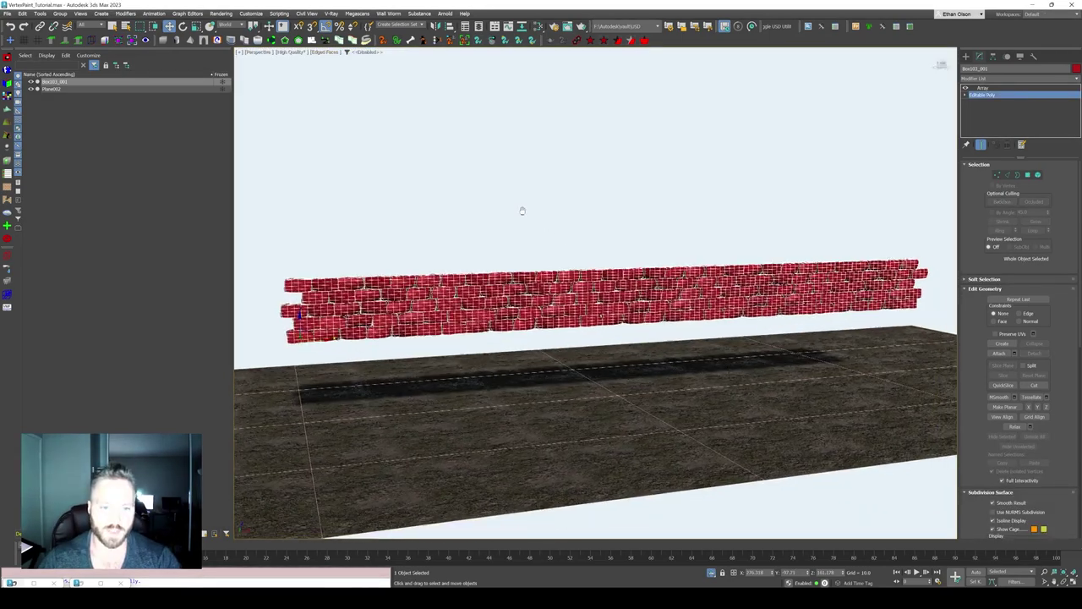
pyautogui.moveTo(521, 207)
pyautogui.keyDown('alt'); pyautogui.mouseDown(button='middle')
pyautogui.moveTo(567, 206)
pyautogui.moveTo(595, 266)
pyautogui.moveTo(555, 259)
pyautogui.moveTo(640, 263)
pyautogui.moveTo(572, 273)
pyautogui.moveTo(577, 285)
pyautogui.mouseUp(button='middle'); pyautogui.keyUp('alt')
pyautogui.click(567, 205)
# - Assign the Multi/Sub stone material from the Slate Material Editor and turn off Edged Faces
pyautogui.press('m')
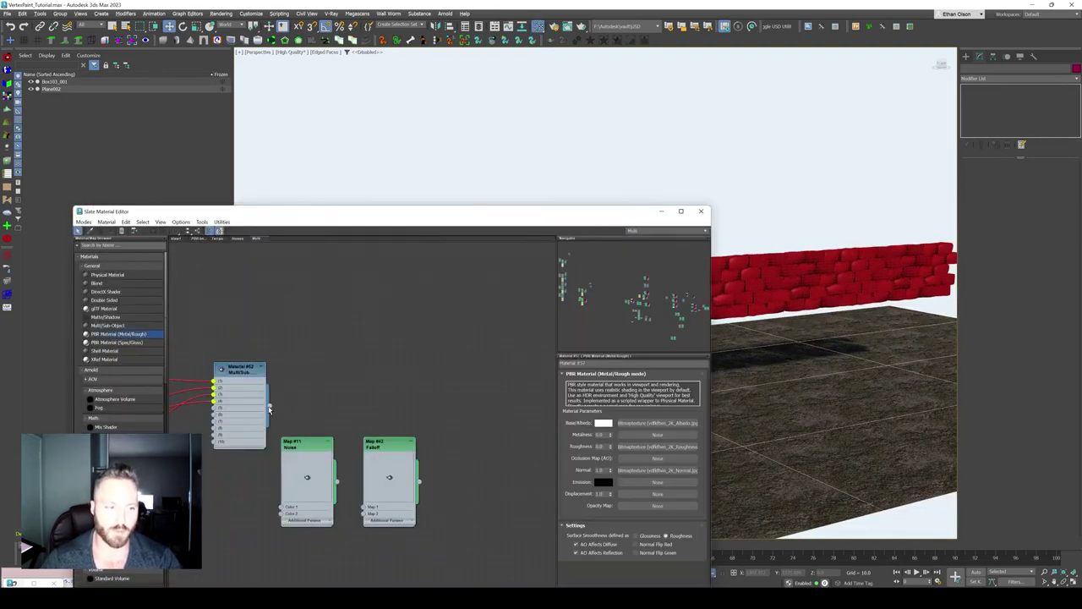
pyautogui.press('m')
pyautogui.click(796, 277)
pyautogui.moveTo(796, 277)
pyautogui.keyDown('alt'); pyautogui.mouseDown(button='middle')
pyautogui.moveTo(618, 266)
pyautogui.moveTo(609, 297)
pyautogui.moveTo(618, 235)
pyautogui.moveTo(634, 271)
pyautogui.moveTo(683, 306)
pyautogui.moveTo(648, 319)
pyautogui.moveTo(693, 314)
pyautogui.moveTo(748, 269)
pyautogui.moveTo(657, 321)
pyautogui.moveTo(618, 328)
pyautogui.moveTo(668, 283)
pyautogui.mouseUp(button='middle'); pyautogui.keyUp('alt')
pyautogui.press('F4')
# - Enter Polygon mode on the base wall and select all its polygons
pyautogui.scroll(5, 618, 256)
pyautogui.scroll(1, 736, 283)
pyautogui.scroll(3, 739, 289)
pyautogui.scroll(-3, 734, 293)
pyautogui.click(1037, 175)
pyautogui.press('z')
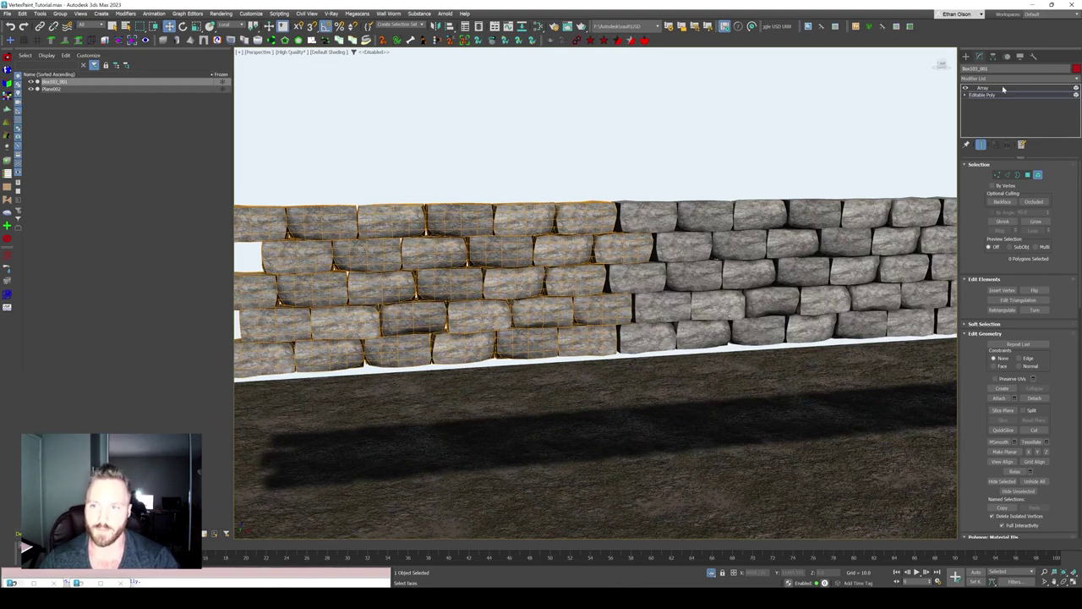
pyautogui.click(998, 88)
pyautogui.click(1001, 79)
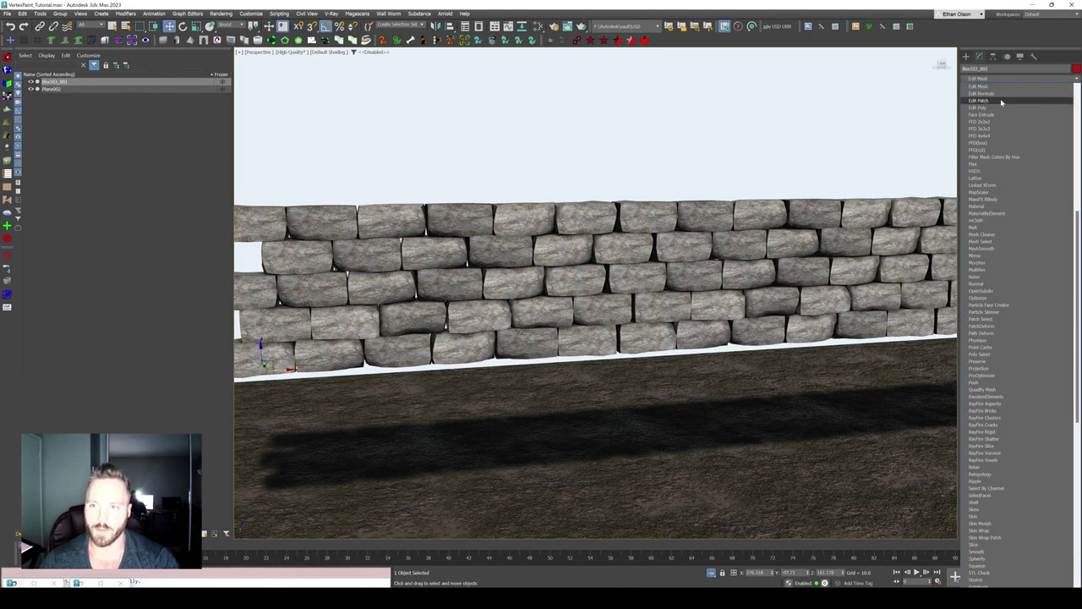
pyautogui.click(1000, 102)
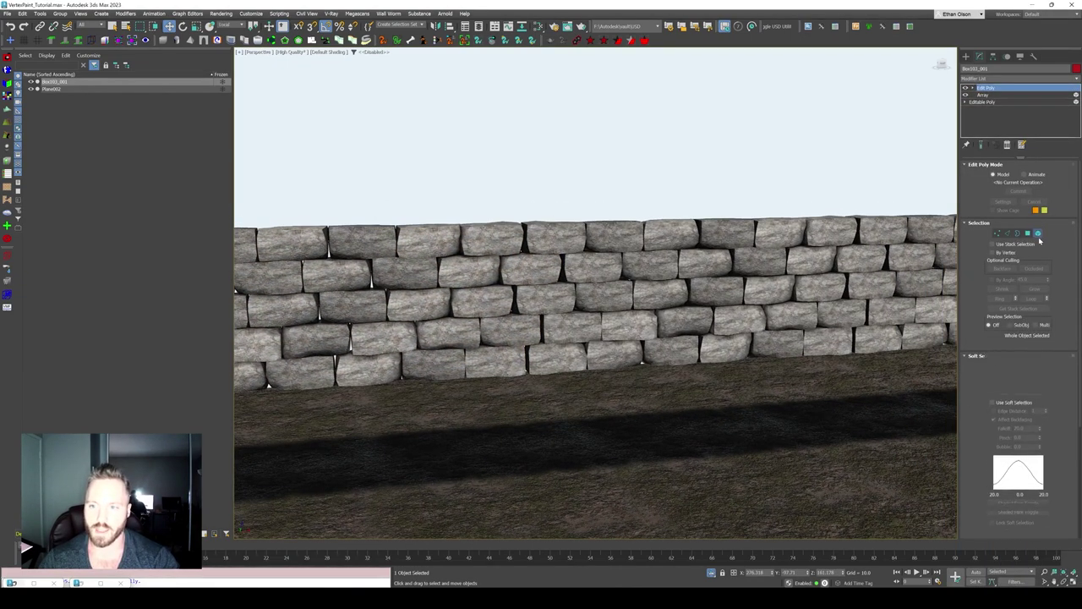
pyautogui.click(1037, 233)
pyautogui.click(768, 290)
pyautogui.keyDown('ctrl'); pyautogui.click(928, 270); pyautogui.keyUp('ctrl')
pyautogui.scroll(-5, 1006, 431)
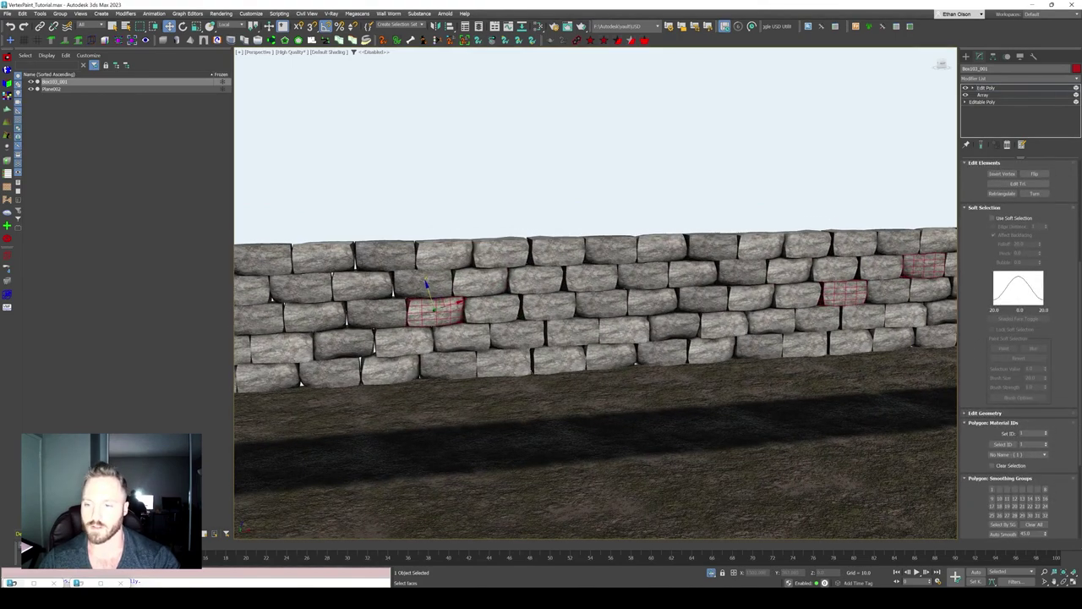
pyautogui.press('Return')
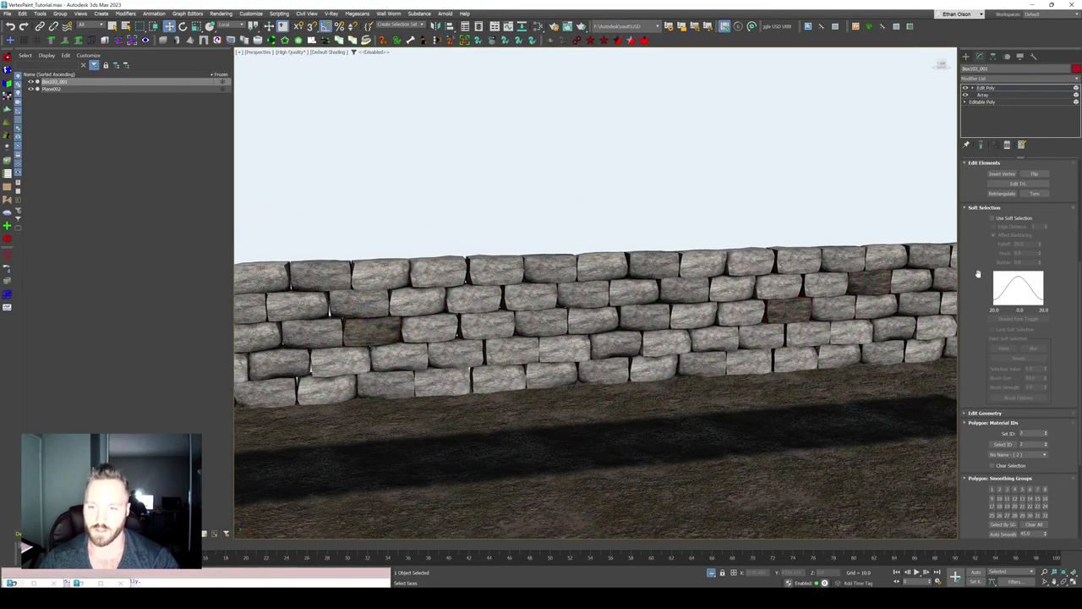
pyautogui.scroll(5, 989, 263)
pyautogui.moveTo(726, 279)
pyautogui.keyDown('alt'); pyautogui.mouseDown(button='middle')
pyautogui.moveTo(726, 326)
pyautogui.moveTo(704, 339)
pyautogui.mouseUp(button='middle'); pyautogui.keyUp('alt')
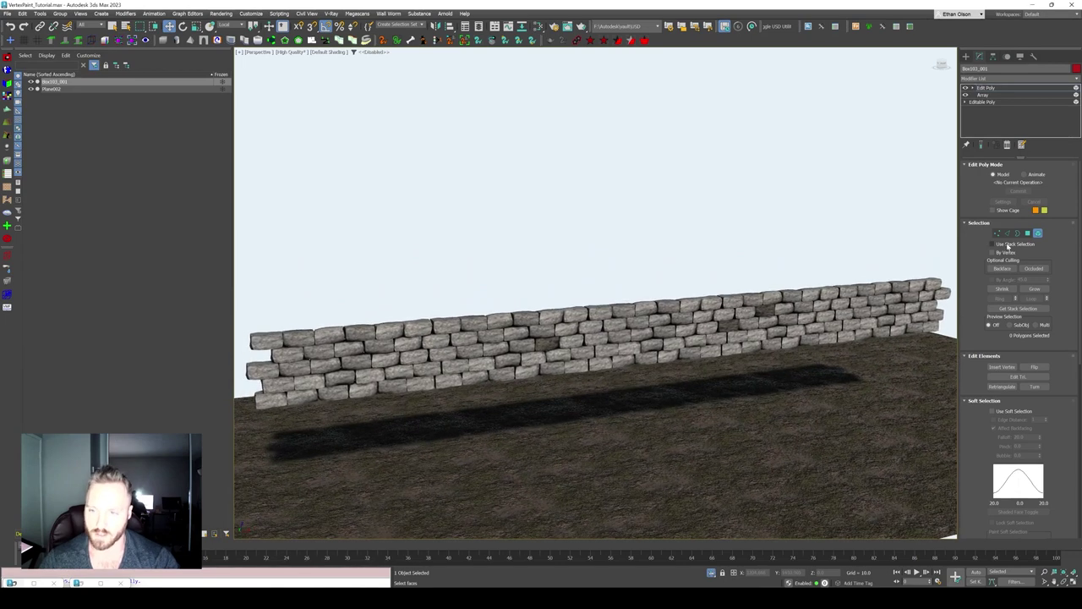
pyautogui.rightClick(983, 88)
pyautogui.click(991, 102)
# - Add a MaterialByElement modifier spreading four stone material IDs across the bricks
pyautogui.click(1003, 80)
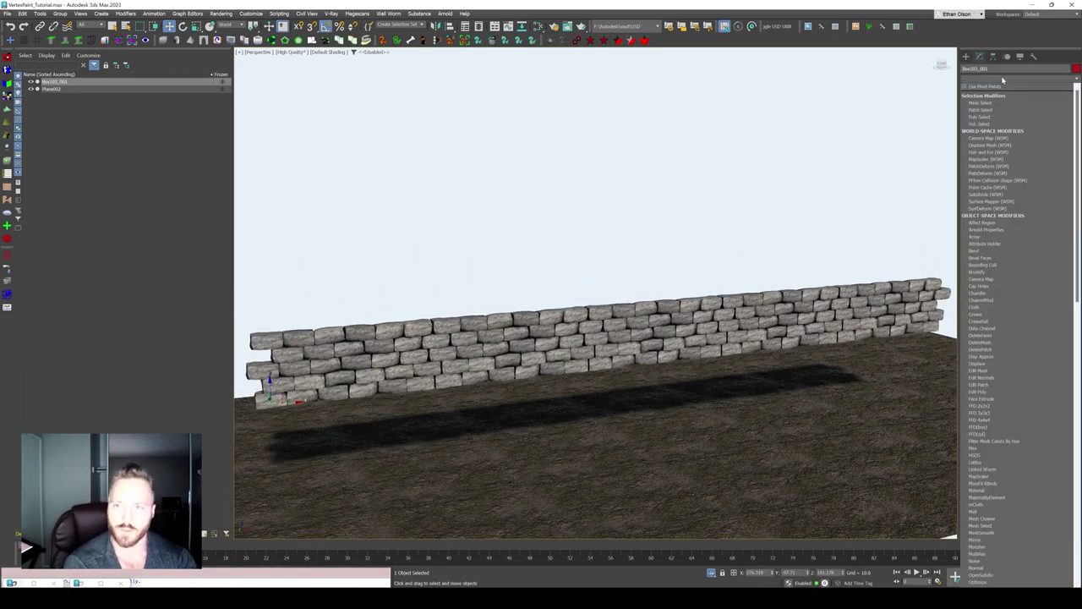
pyautogui.write('ma')
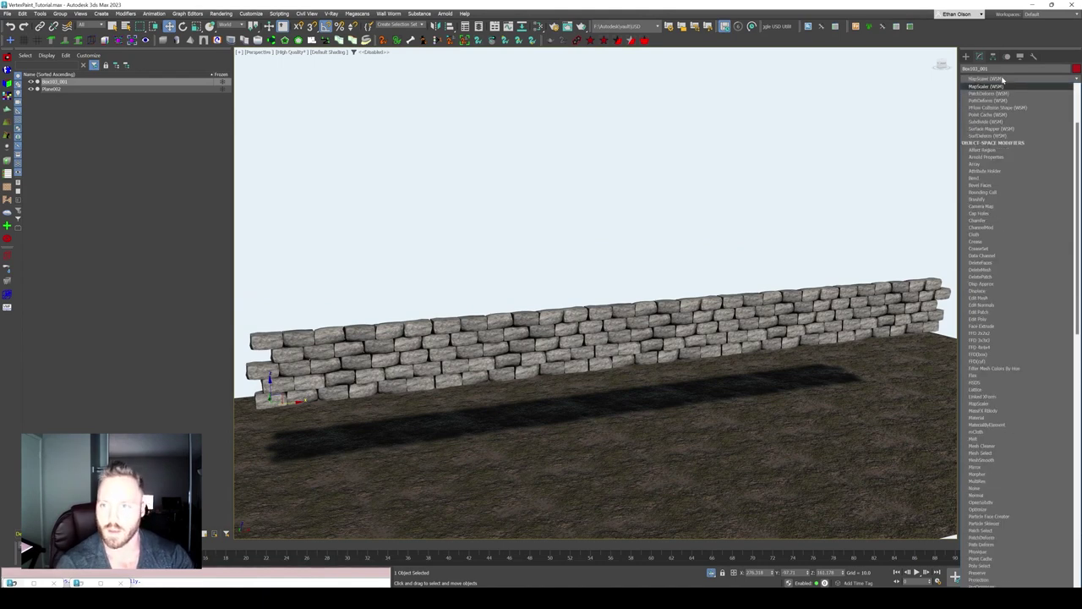
pyautogui.click(989, 423)
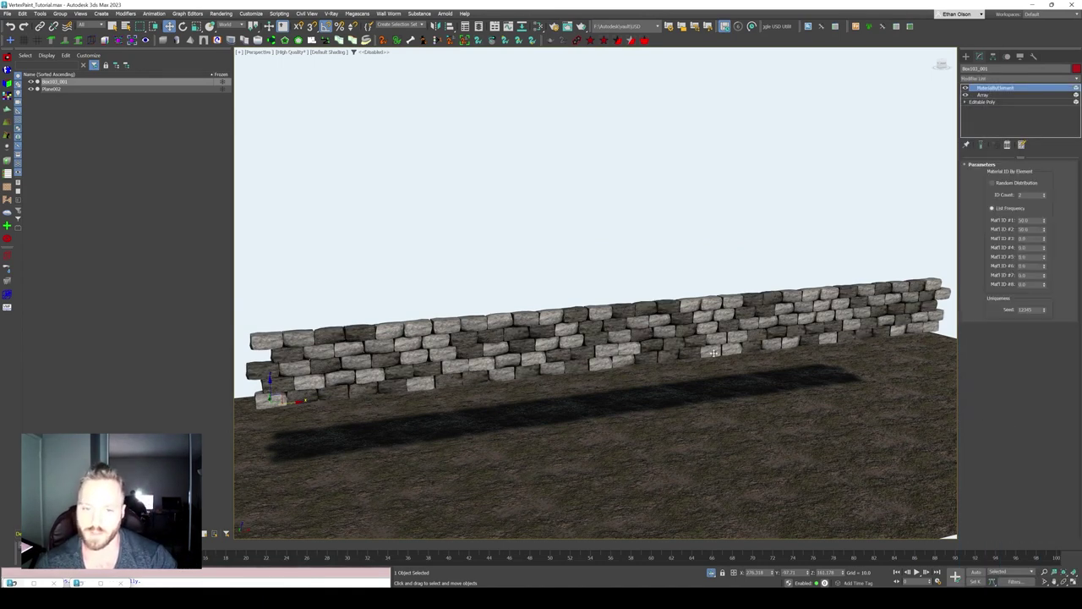
pyautogui.keyDown('alt'); pyautogui.moveTo(708, 350); pyautogui.dragTo(725, 326, button='middle'); pyautogui.keyUp('alt')
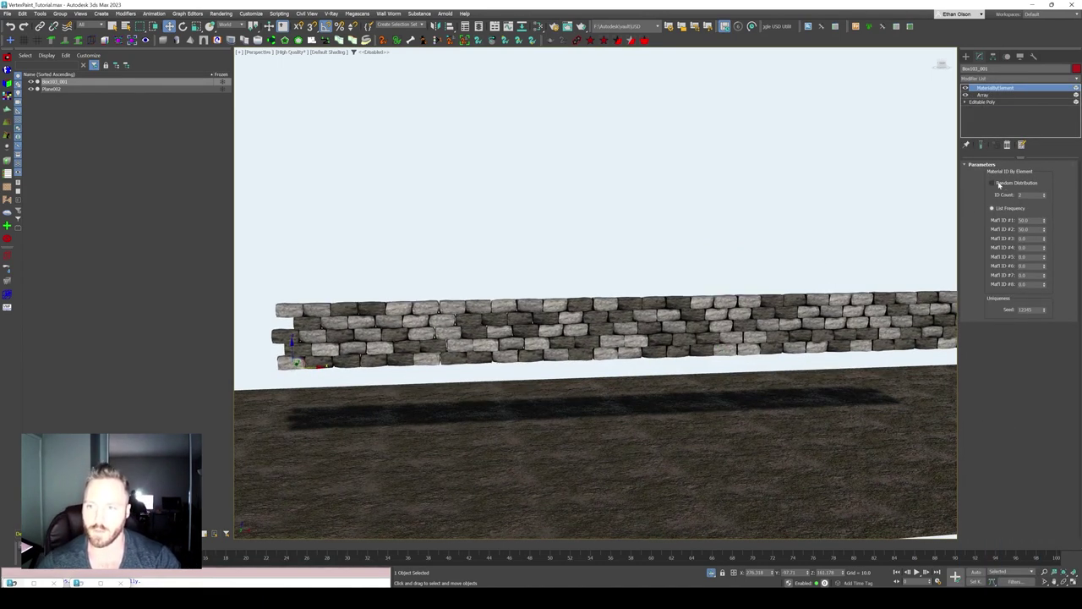
pyautogui.click(1044, 194)
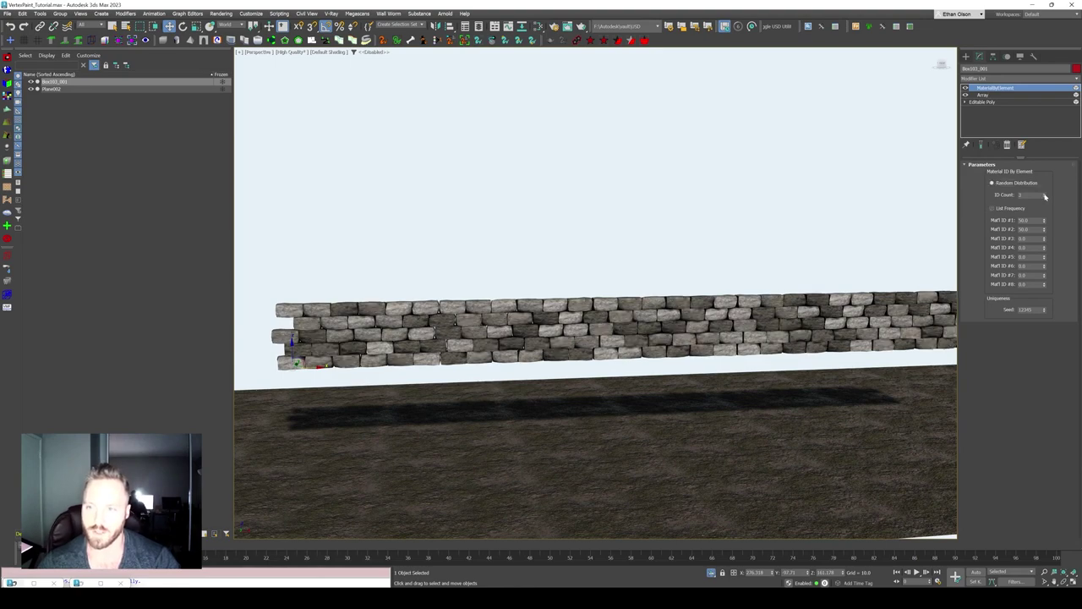
pyautogui.scroll(2, 702, 327)
pyautogui.scroll(1, 702, 326)
pyautogui.scroll(-2, 701, 326)
pyautogui.moveTo(707, 325)
pyautogui.keyDown('alt'); pyautogui.mouseDown(button='middle')
pyautogui.moveTo(745, 334)
pyautogui.moveTo(675, 338)
pyautogui.moveTo(718, 341)
pyautogui.moveTo(762, 365)
pyautogui.moveTo(880, 302)
pyautogui.mouseUp(button='middle'); pyautogui.keyUp('alt')
pyautogui.scroll(2, 675, 338)
pyautogui.scroll(-2, 653, 336)
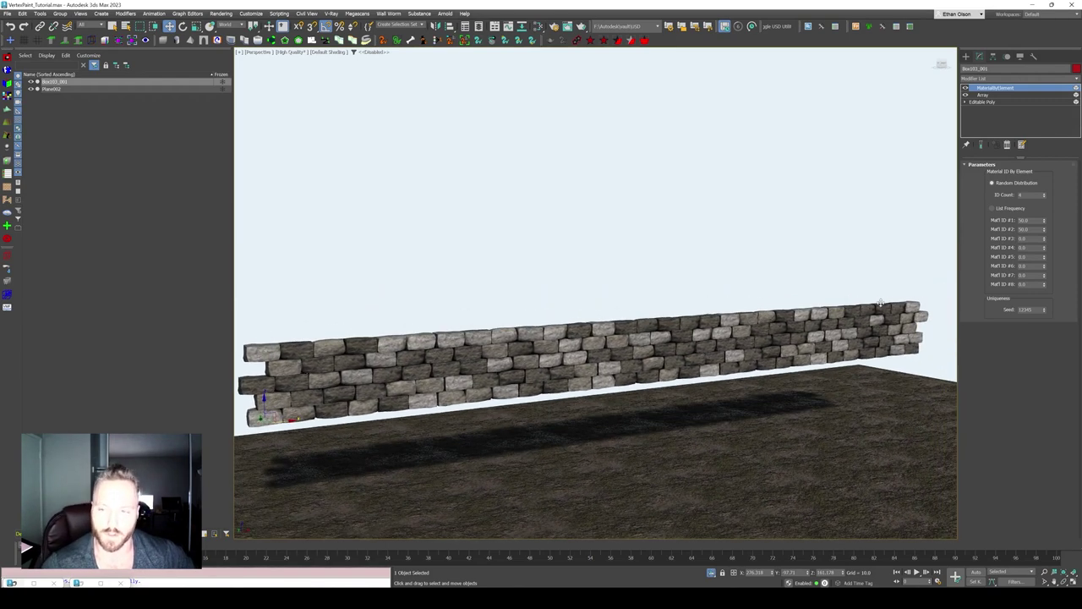
# - Reshuffle the random seed three times to vary the light and dark stone pattern
pyautogui.click(1044, 308)
pyautogui.click(1044, 308)
pyautogui.click(1044, 308)
pyautogui.click(1044, 308)
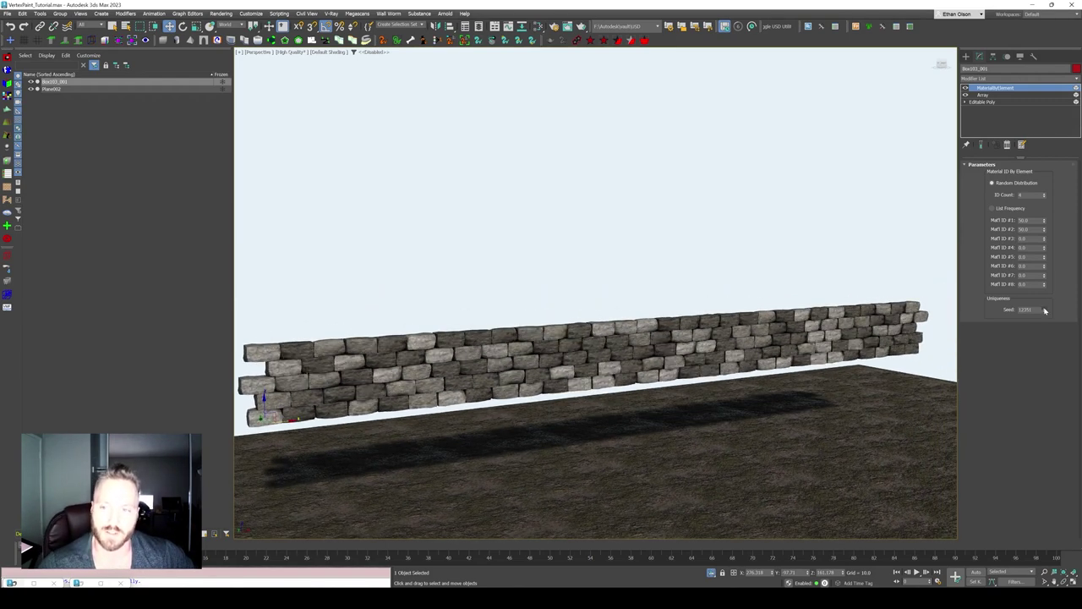
# - Switch to List Frequency, set Mat'l IDs #1–#4 to 25, and raise #2 to 57
pyautogui.click(994, 208)
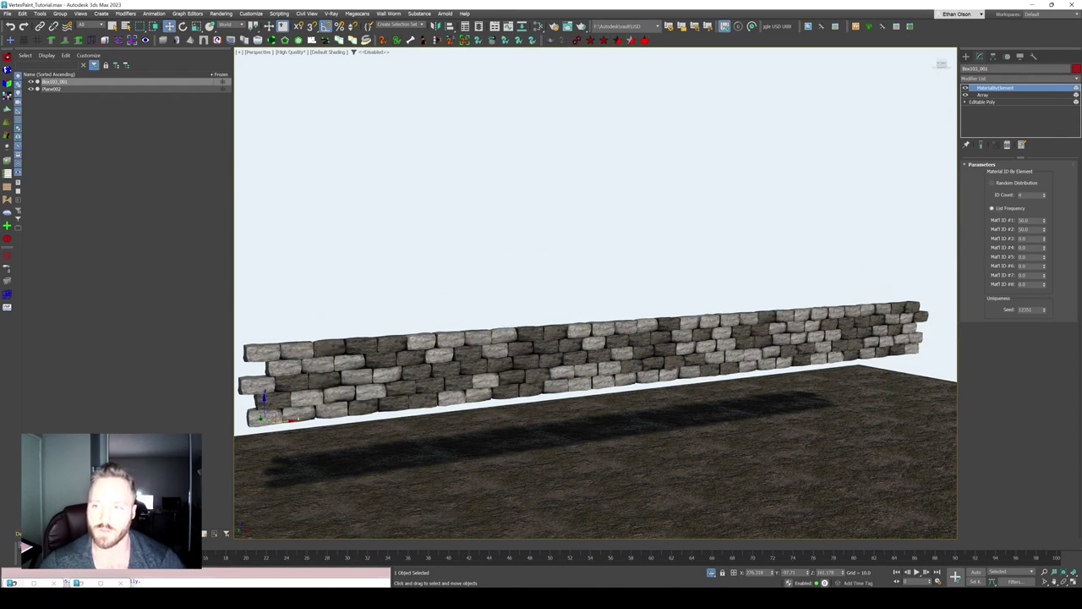
pyautogui.press('Tab')
pyautogui.write('25')
pyautogui.press('Tab')
pyautogui.write('25')
pyautogui.press('Tab')
pyautogui.write('25')
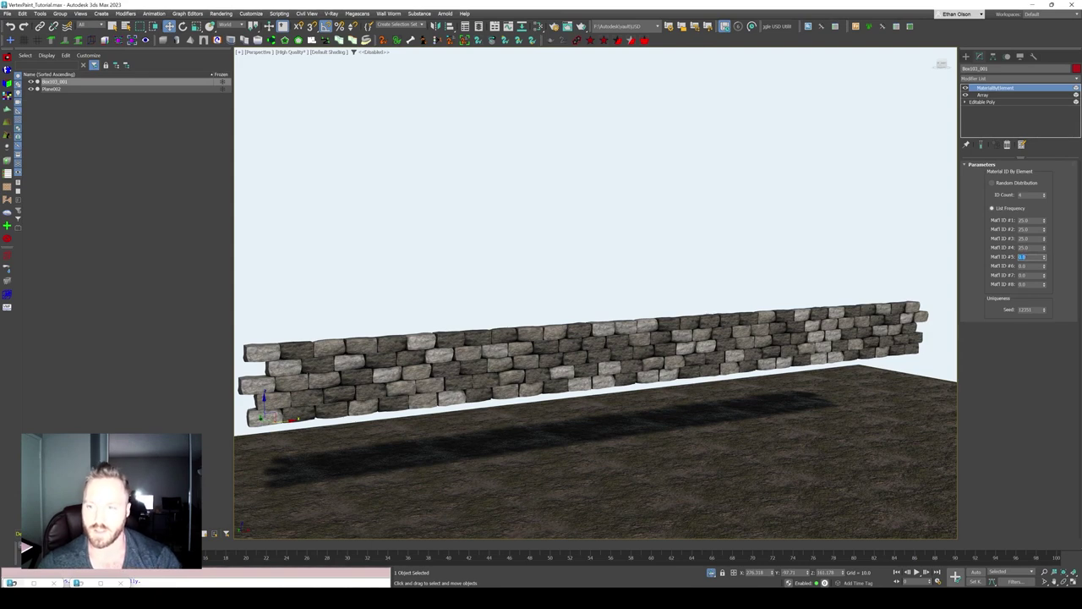
pyautogui.moveTo(1045, 231)
pyautogui.mouseDown()
pyautogui.moveTo(1046, 212)
pyautogui.moveTo(1056, 219)
pyautogui.mouseUp()
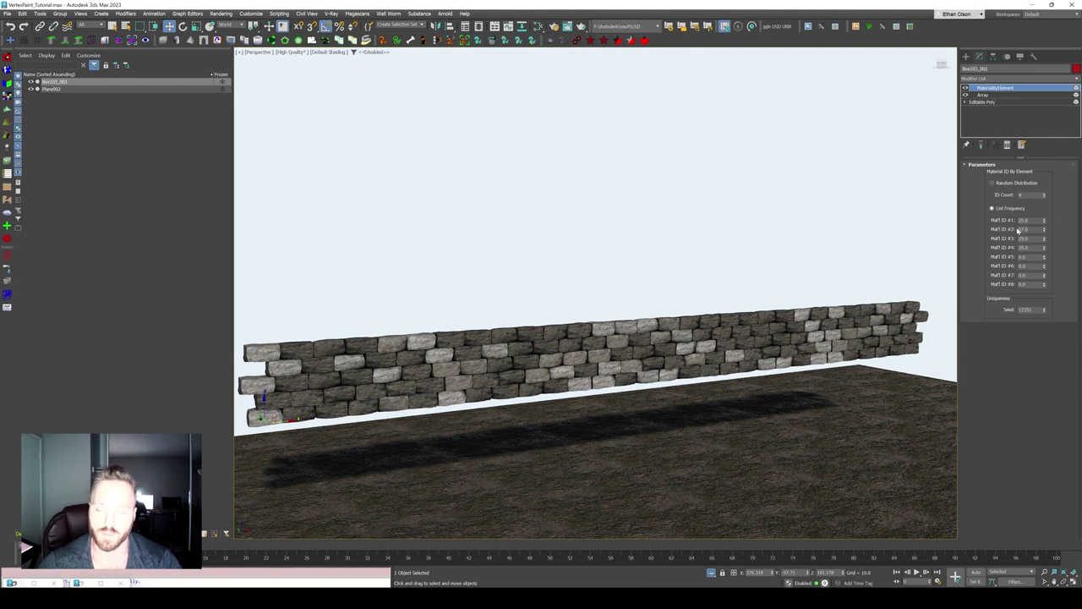
pyautogui.keyDown('alt'); pyautogui.moveTo(673, 359); pyautogui.dragTo(690, 364, button='middle'); pyautogui.keyUp('alt')
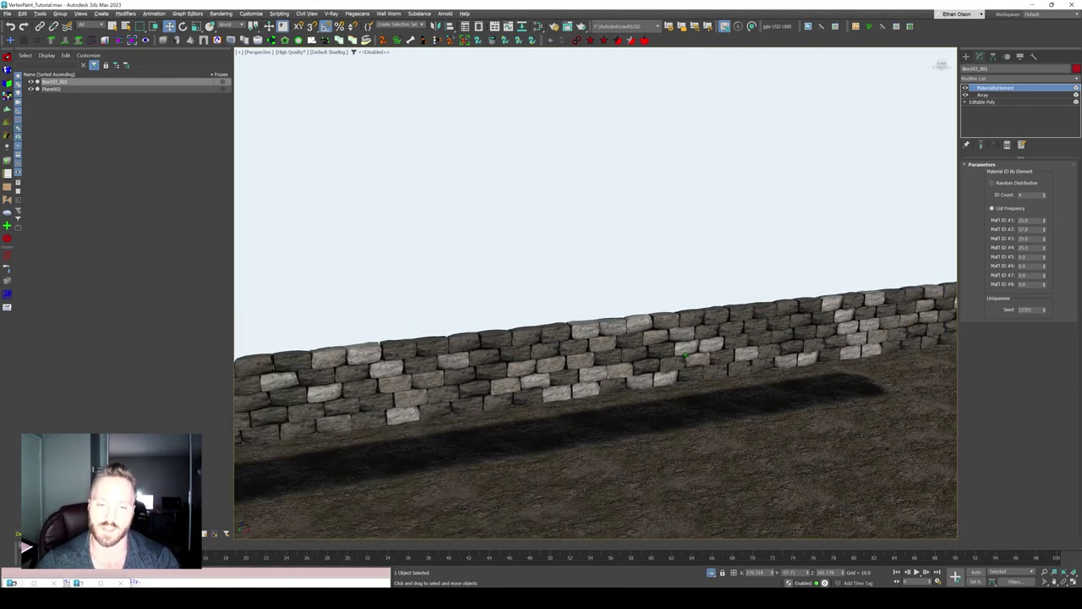
pyautogui.scroll(-5, 691, 363)
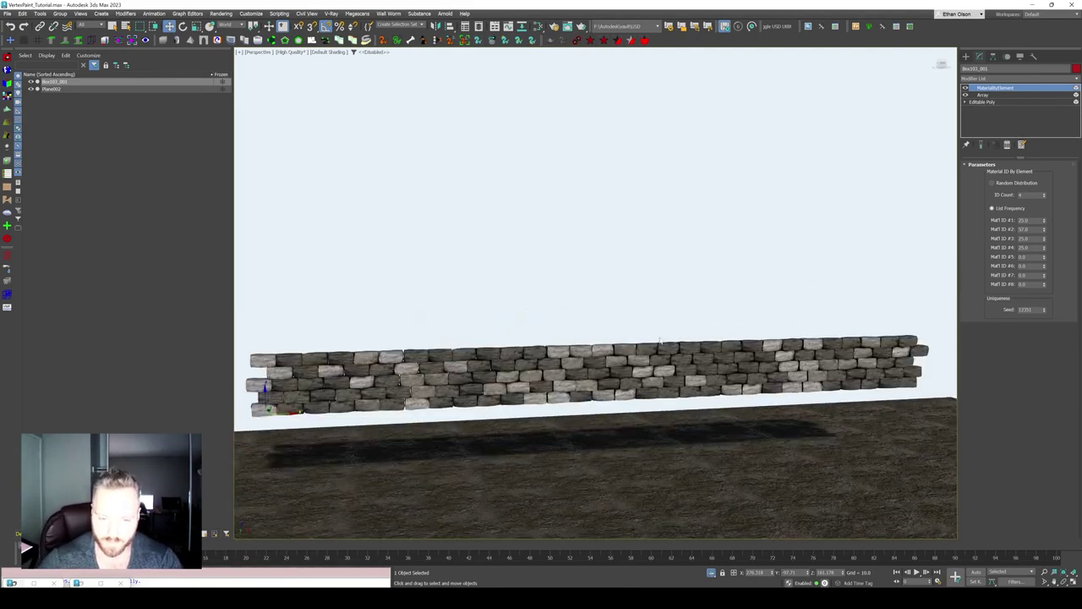
# - Add a second Array modifier with Count X 1 and Count Z 4, stacking the wall four sections high
pyautogui.scroll(5, 723, 323)
pyautogui.moveTo(723, 324); pyautogui.dragTo(786, 306, button='middle')
pyautogui.click(993, 95)
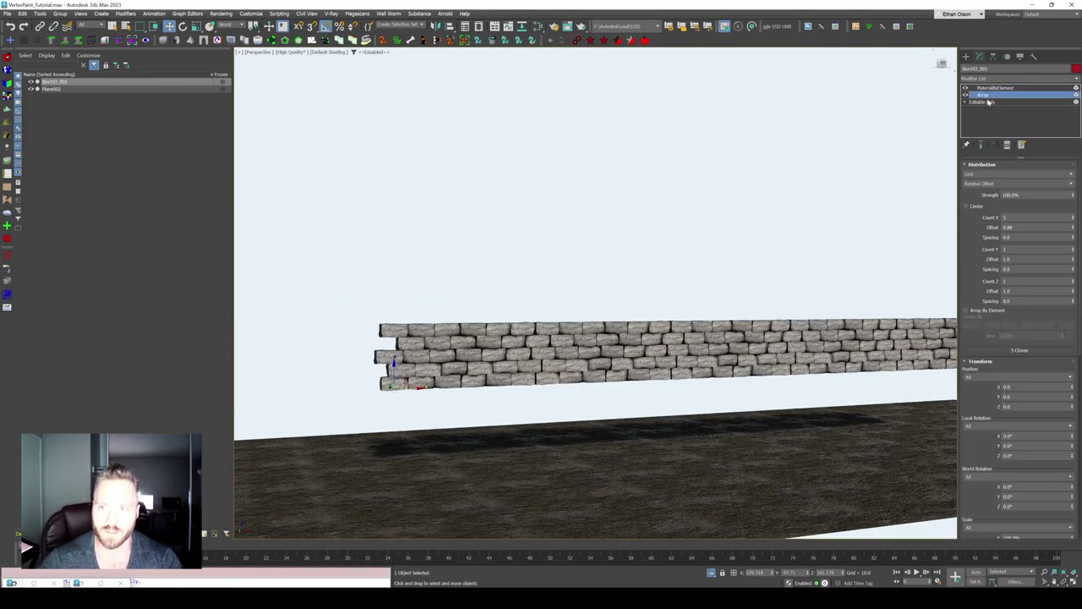
pyautogui.click(1004, 79)
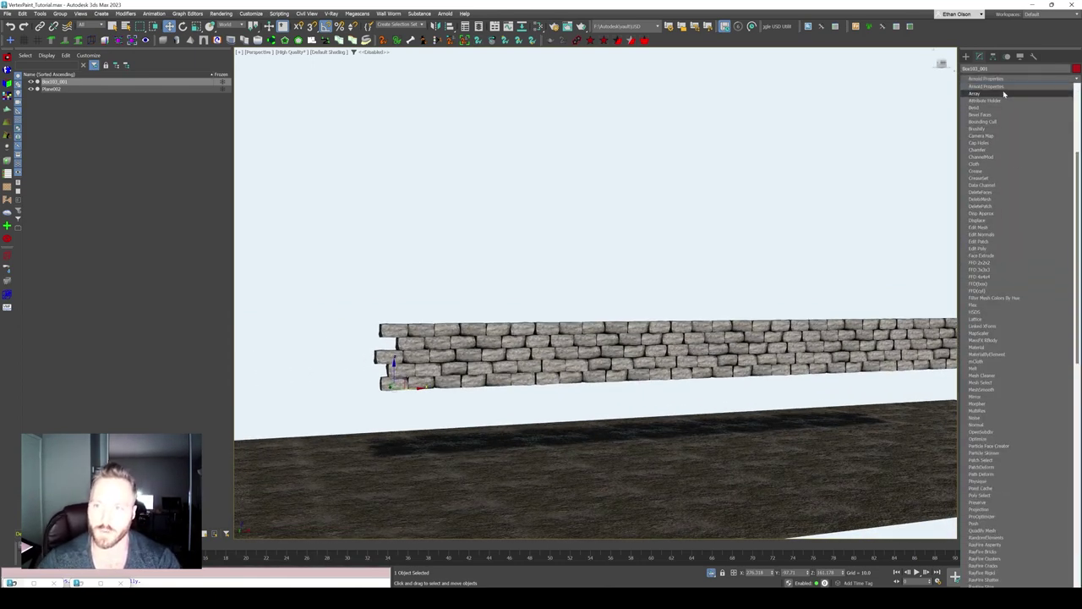
pyautogui.click(980, 93)
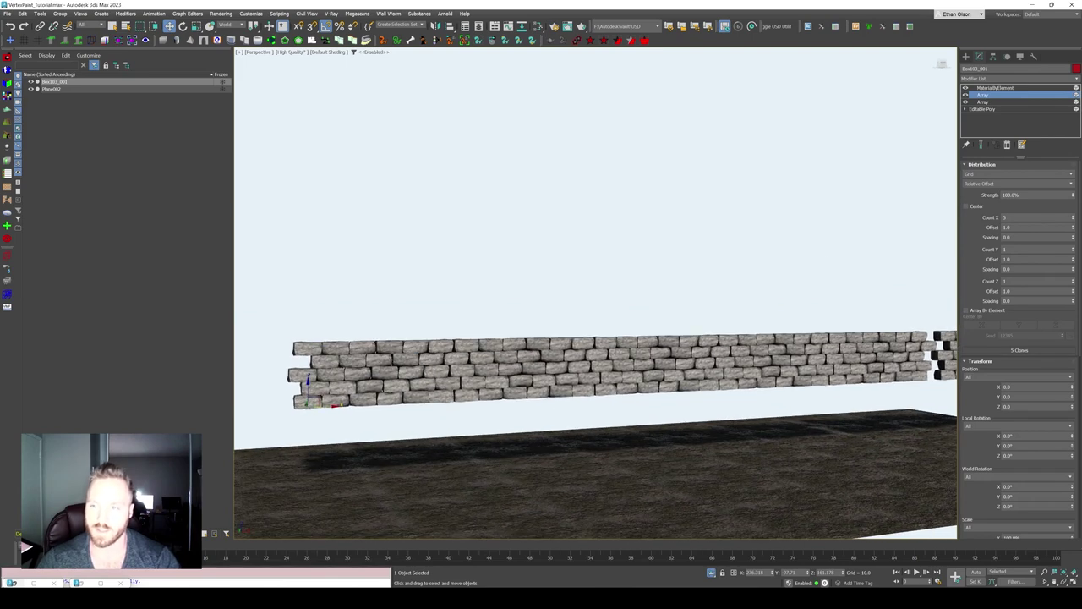
pyautogui.rightClick(1074, 219)
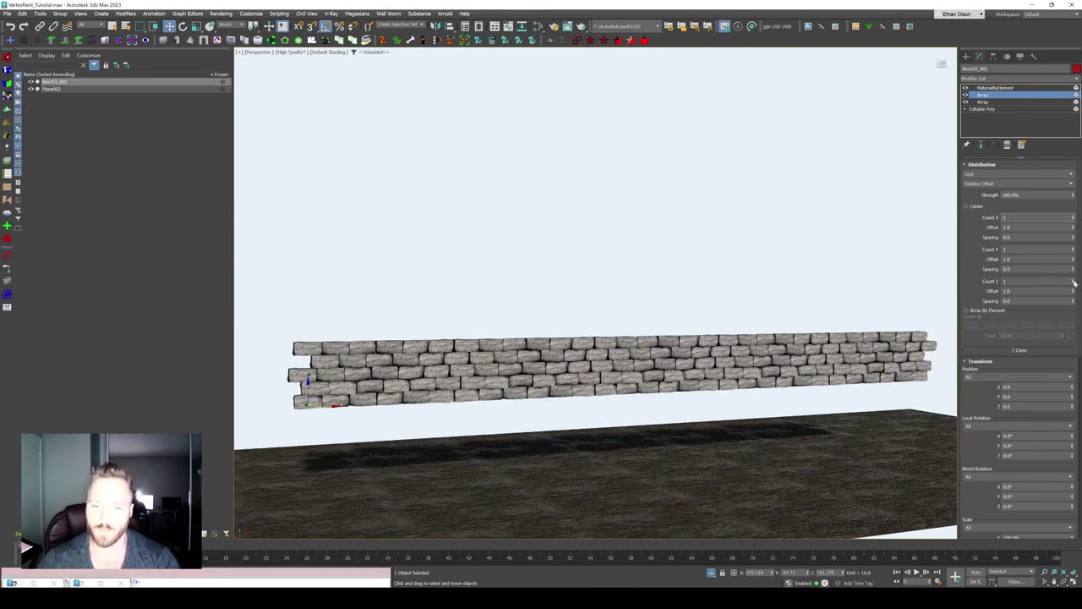
pyautogui.moveTo(1074, 283); pyautogui.dragTo(1073, 253)
pyautogui.scroll(-3, 766, 244)
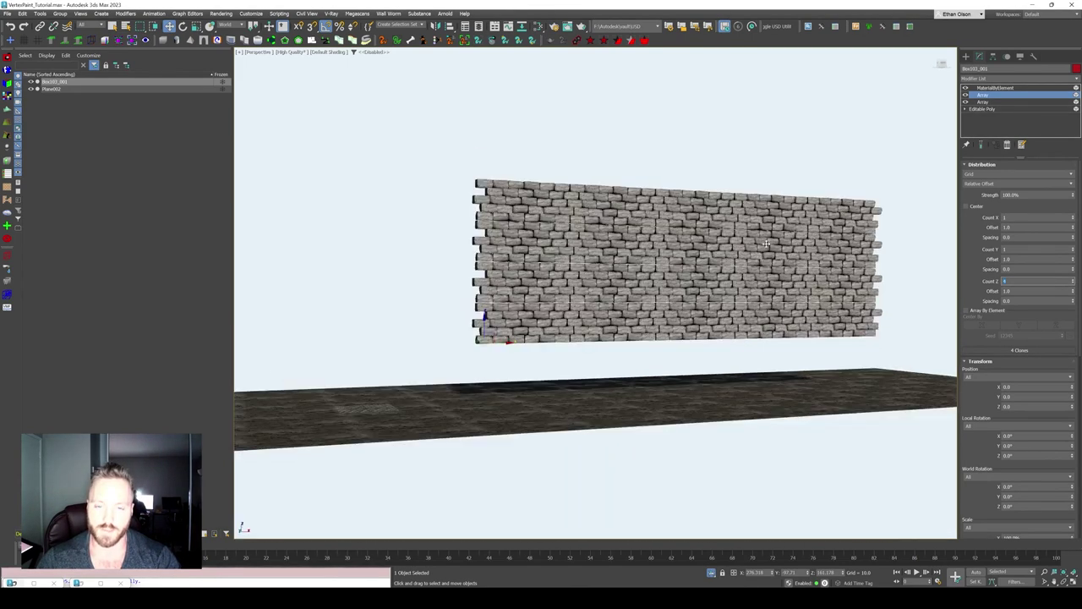
pyautogui.scroll(1, 766, 244)
pyautogui.scroll(5, 766, 244)
pyautogui.scroll(-2, 774, 234)
pyautogui.scroll(-2, 782, 224)
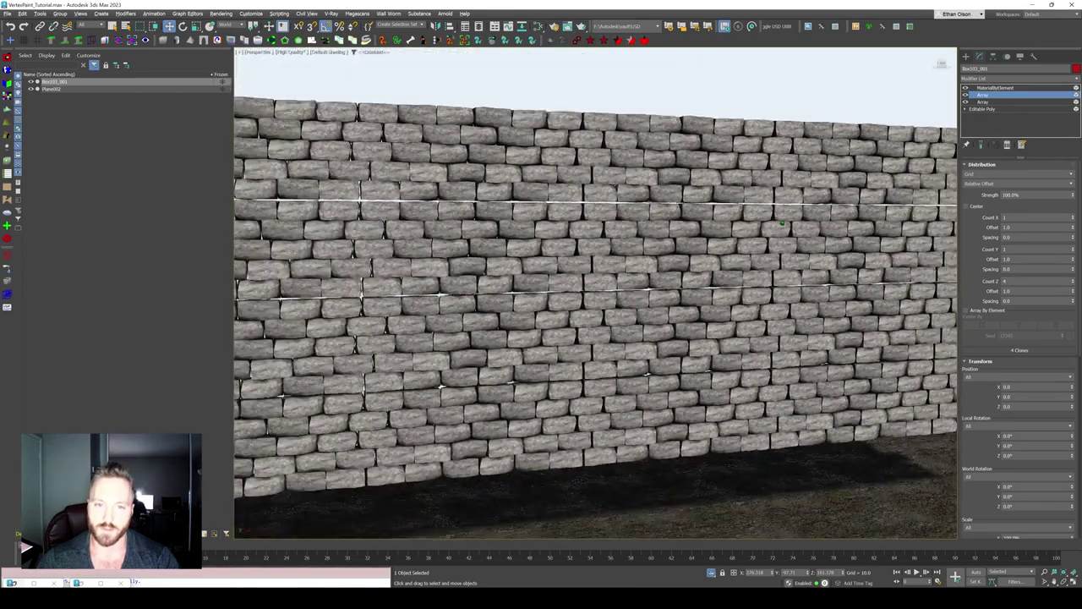
pyautogui.keyDown('alt'); pyautogui.moveTo(782, 223); pyautogui.dragTo(832, 244, button='middle'); pyautogui.keyUp('alt')
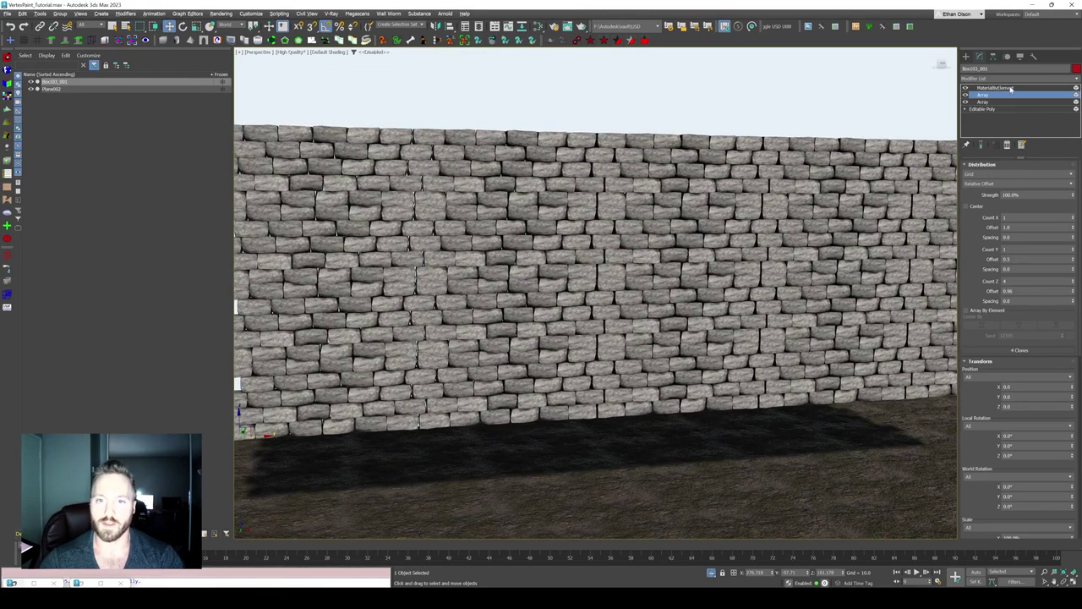
# - Set MaterialByElement's Mat'l ID #2 frequency back to 25
pyautogui.click(1010, 88)
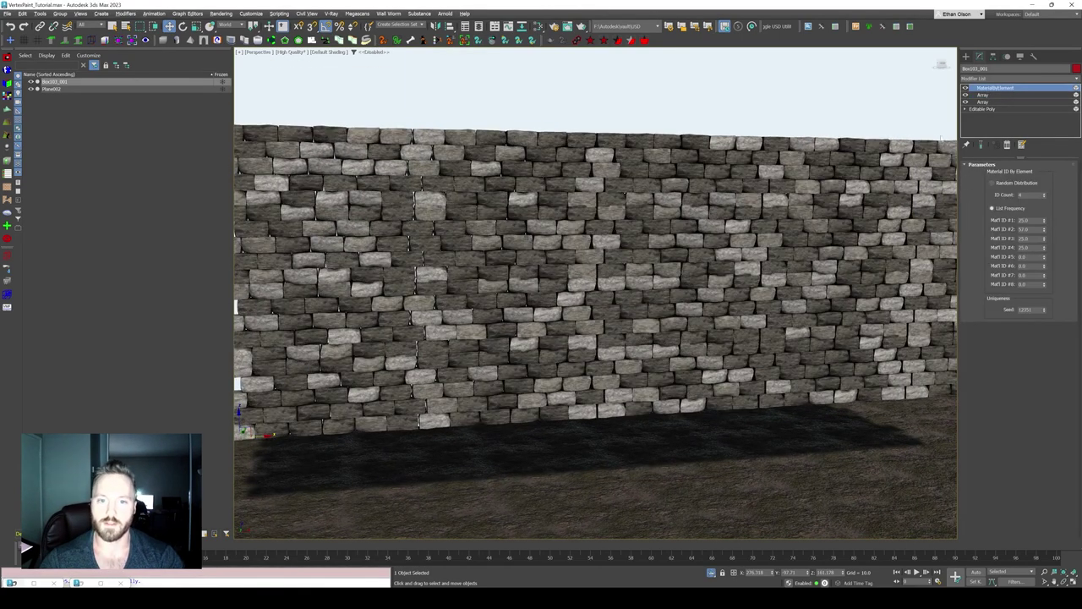
pyautogui.scroll(-3, 795, 226)
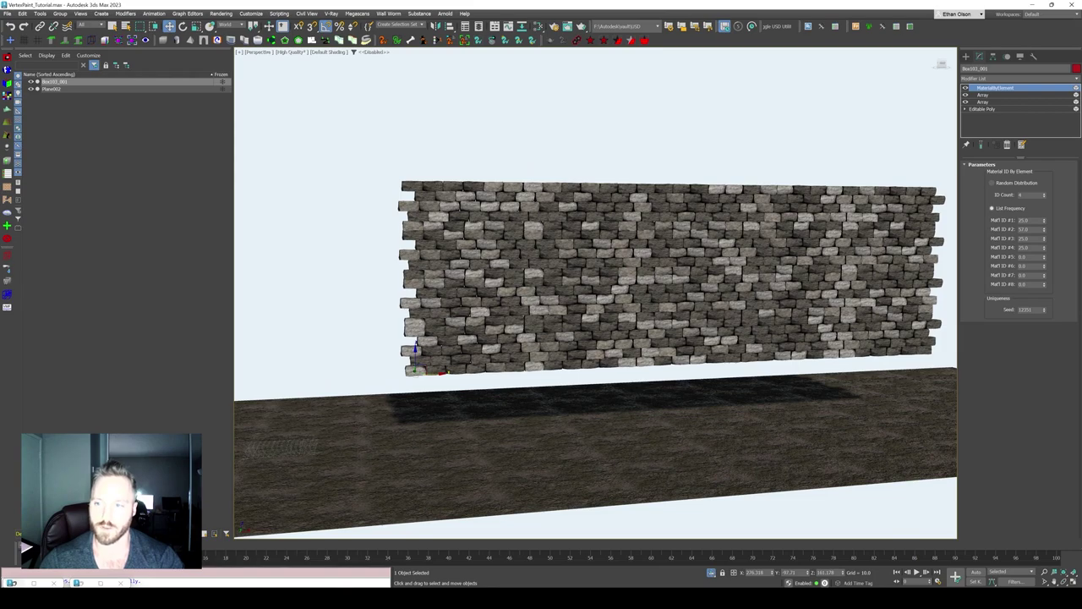
pyautogui.scroll(5, 749, 234)
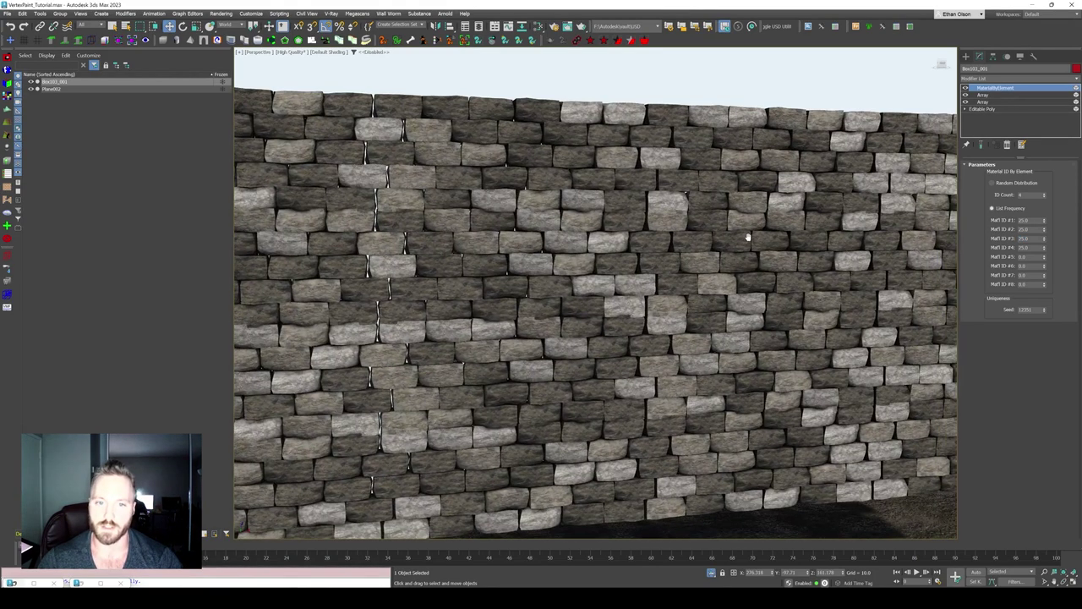
pyautogui.scroll(-3, 749, 237)
pyautogui.scroll(-2, 747, 238)
pyautogui.keyDown('alt'); pyautogui.moveTo(747, 238); pyautogui.dragTo(793, 268, button='middle'); pyautogui.keyUp('alt')
# - Check the single base brick in Editable Poly with Show End Result off
pyautogui.click(994, 109)
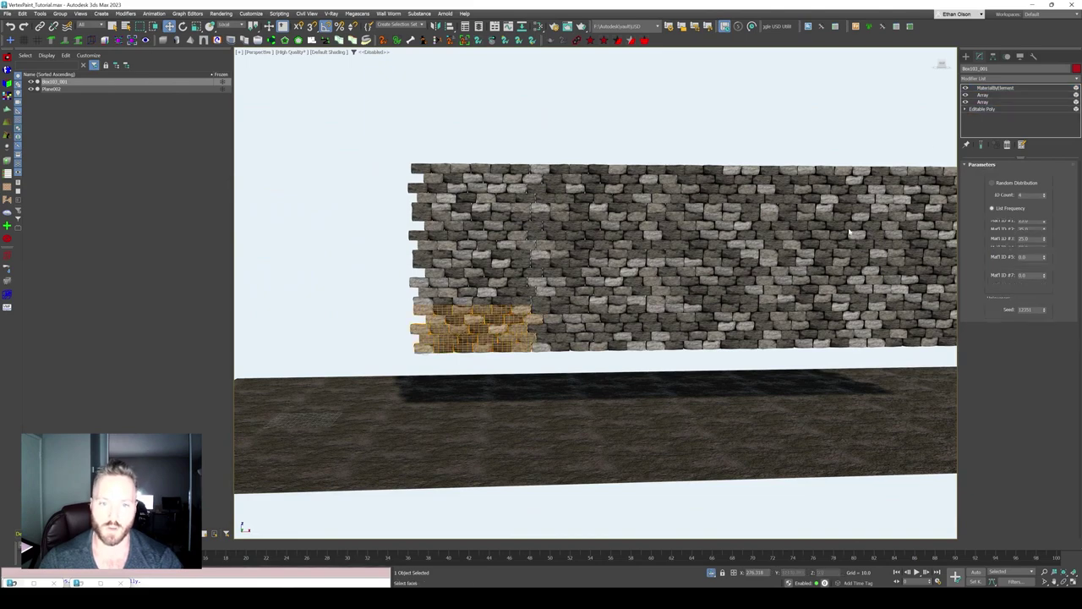
pyautogui.click(980, 145)
pyautogui.scroll(2, 585, 289)
pyautogui.moveTo(585, 290); pyautogui.dragTo(695, 259, button='middle')
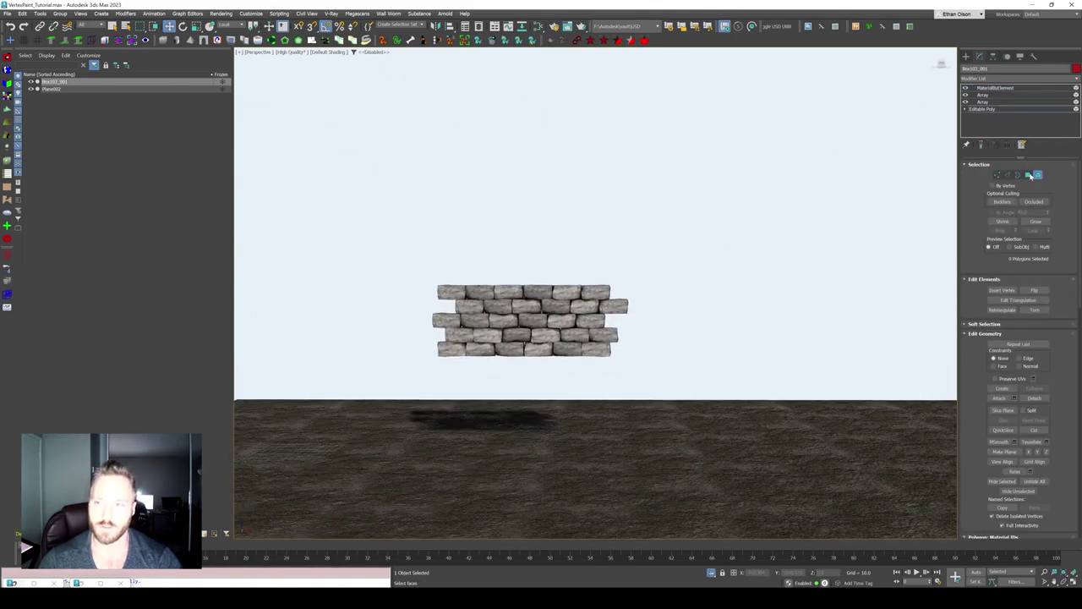
# - Restore the full wall and orbit around it to inspect the mixed stone tones
pyautogui.click(993, 87)
pyautogui.scroll(-3, 565, 245)
pyautogui.moveTo(564, 245)
pyautogui.keyDown('alt'); pyautogui.mouseDown(button='middle')
pyautogui.moveTo(668, 268)
pyautogui.moveTo(535, 278)
pyautogui.moveTo(685, 278)
pyautogui.mouseUp(button='middle'); pyautogui.keyUp('alt')
pyautogui.moveTo(756, 319)
pyautogui.keyDown('alt'); pyautogui.mouseDown(button='middle')
pyautogui.moveTo(715, 331)
pyautogui.moveTo(735, 309)
pyautogui.moveTo(724, 332)
pyautogui.moveTo(687, 314)
pyautogui.mouseUp(button='middle'); pyautogui.keyUp('alt')
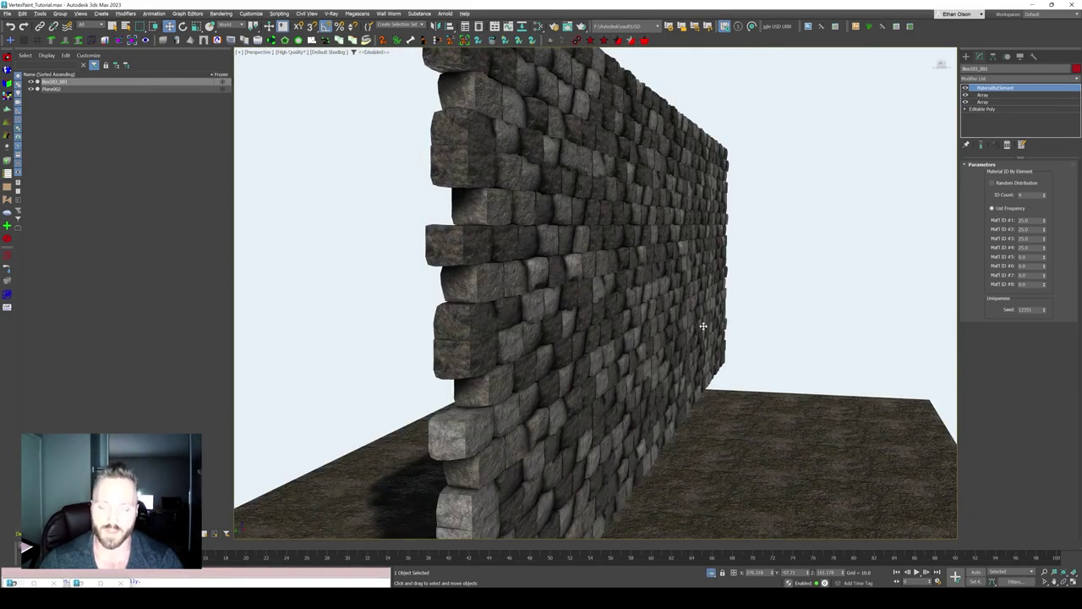
pyautogui.moveTo(687, 325)
pyautogui.keyDown('alt'); pyautogui.mouseDown(button='middle')
pyautogui.moveTo(592, 319)
pyautogui.moveTo(719, 315)
pyautogui.moveTo(653, 324)
pyautogui.moveTo(640, 314)
pyautogui.moveTo(690, 305)
pyautogui.moveTo(759, 327)
pyautogui.moveTo(761, 306)
pyautogui.moveTo(750, 321)
pyautogui.moveTo(747, 304)
pyautogui.mouseUp(button='middle'); pyautogui.keyUp('alt')
pyautogui.scroll(3, 650, 307)
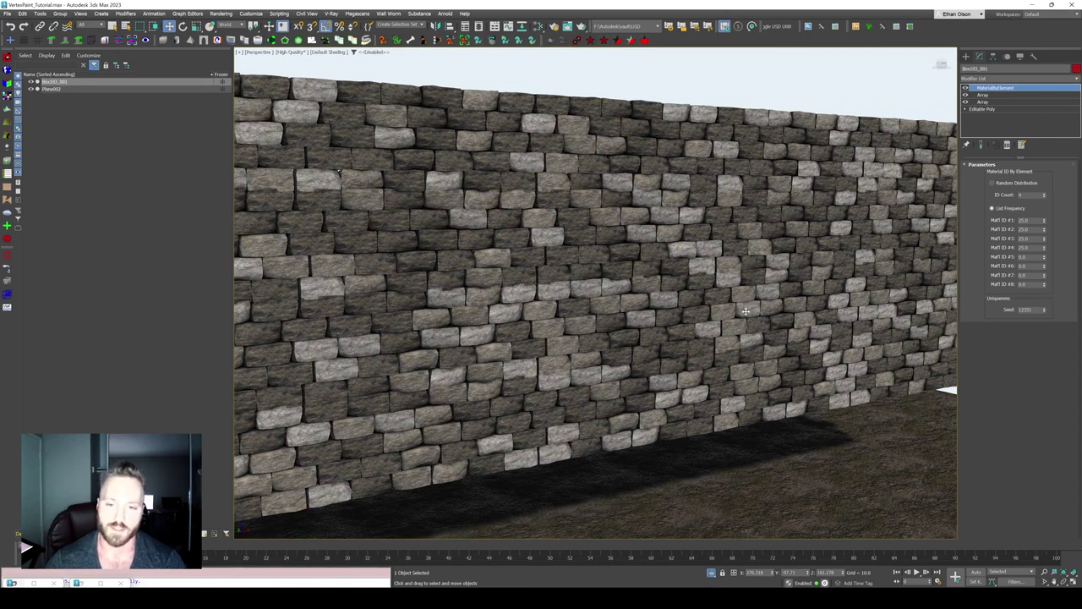
pyautogui.scroll(-5, 748, 302)
pyautogui.scroll(-3, 761, 308)
pyautogui.scroll(4, 786, 317)
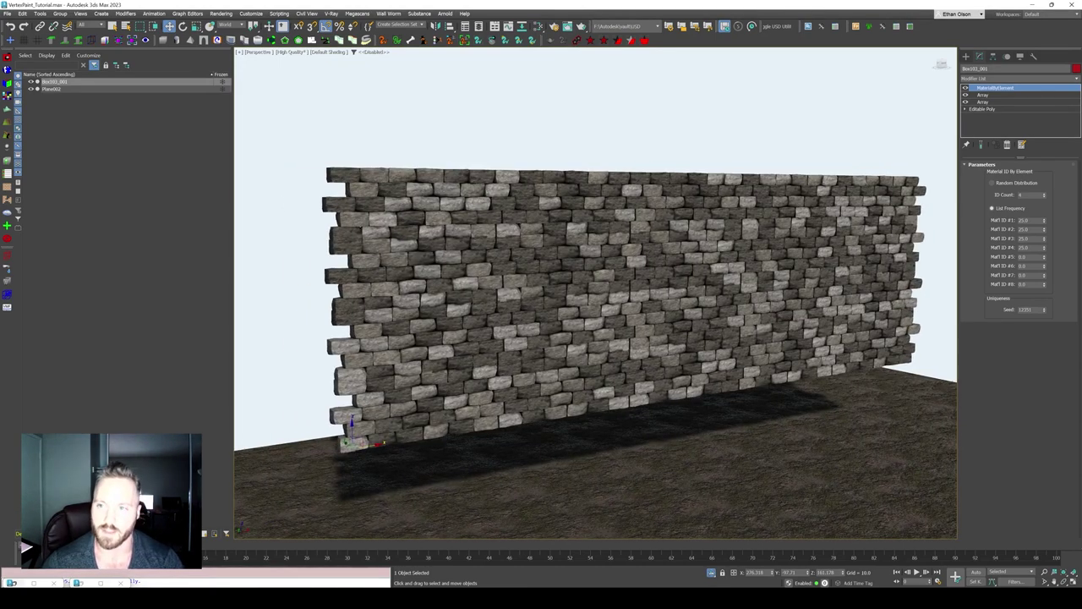
pyautogui.scroll(3, 720, 265)
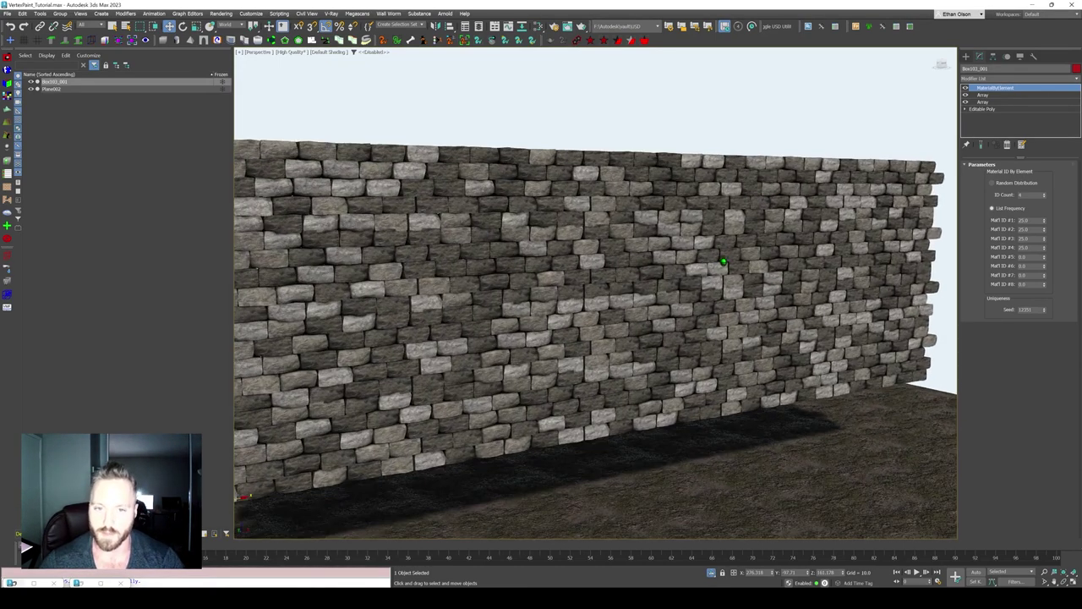
pyautogui.moveTo(718, 268)
pyautogui.keyDown('alt'); pyautogui.mouseDown(button='middle')
pyautogui.moveTo(753, 246)
pyautogui.moveTo(720, 251)
pyautogui.moveTo(741, 252)
pyautogui.mouseUp(button='middle'); pyautogui.keyUp('alt')
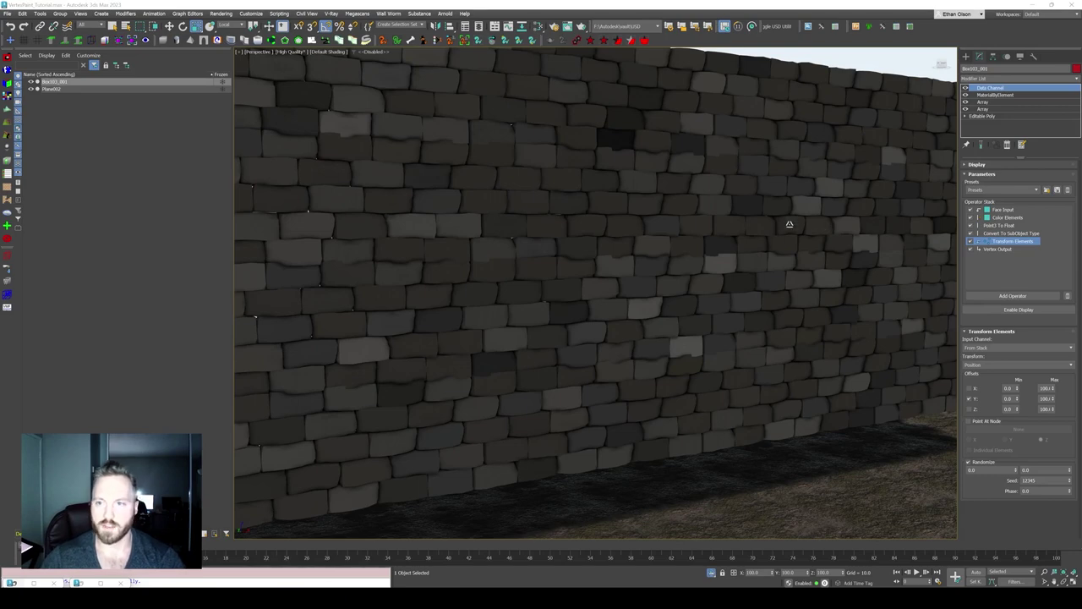
# - Orbit and zoom around the wall to review the whole stone layout
pyautogui.scroll(-3, 797, 240)
pyautogui.moveTo(790, 246)
pyautogui.keyDown('alt'); pyautogui.mouseDown(button='middle')
pyautogui.moveTo(756, 251)
pyautogui.moveTo(766, 259)
pyautogui.moveTo(756, 280)
pyautogui.moveTo(732, 282)
pyautogui.mouseUp(button='middle'); pyautogui.keyUp('alt')
pyautogui.scroll(3, 759, 261)
pyautogui.scroll(2, 762, 263)
pyautogui.scroll(-2, 766, 259)
pyautogui.scroll(3, 737, 285)
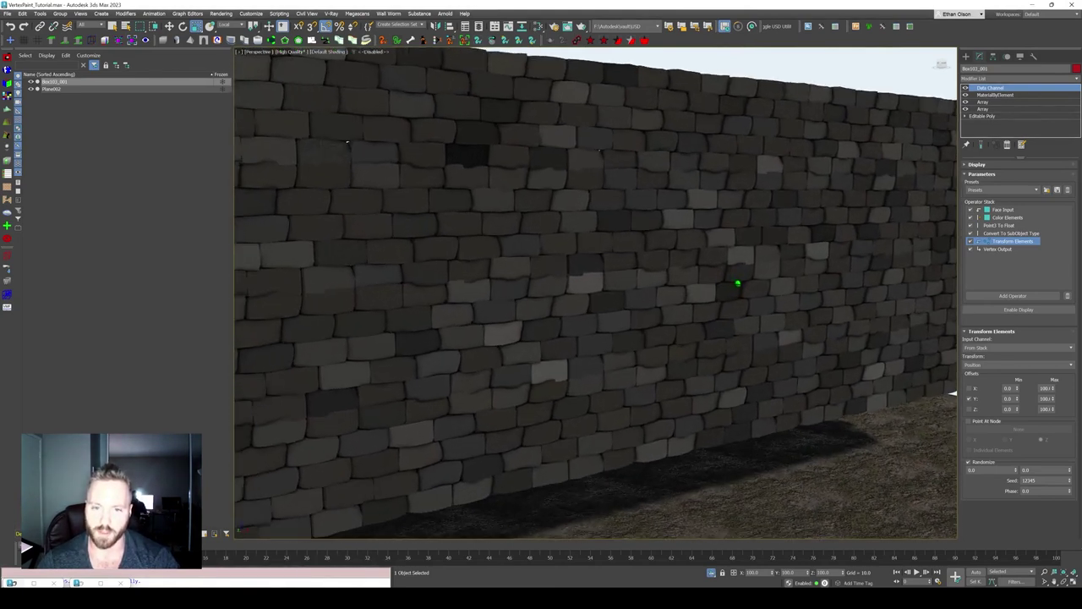
pyautogui.scroll(2, 749, 278)
pyautogui.scroll(-1, 781, 276)
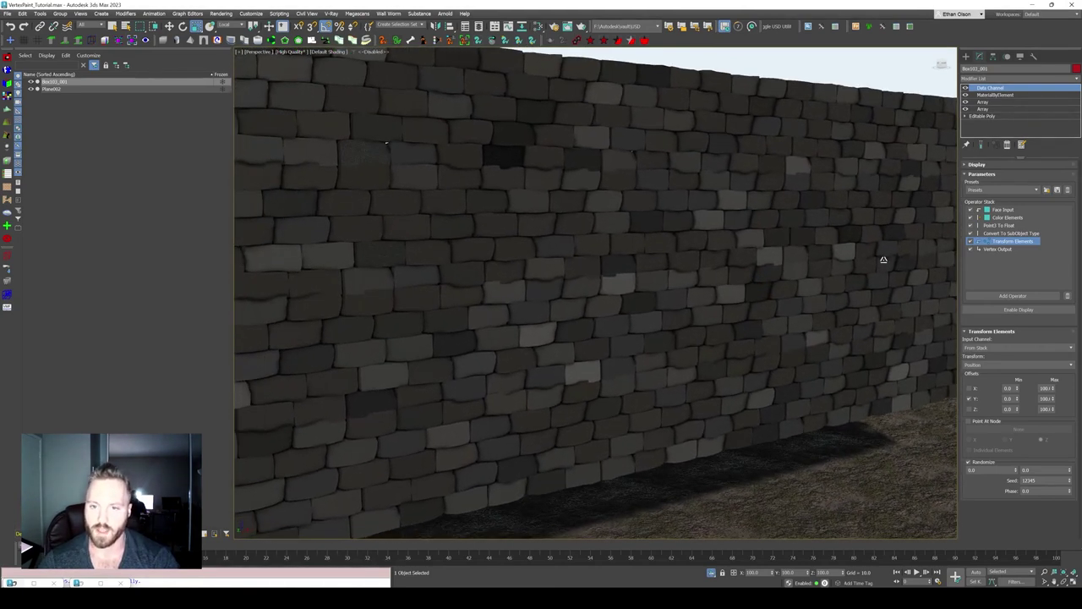
pyautogui.scroll(-3, 854, 256)
pyautogui.keyDown('alt'); pyautogui.moveTo(852, 256); pyautogui.dragTo(815, 259, button='middle'); pyautogui.keyUp('alt')
pyautogui.scroll(2, 816, 259)
pyautogui.scroll(2, 819, 256)
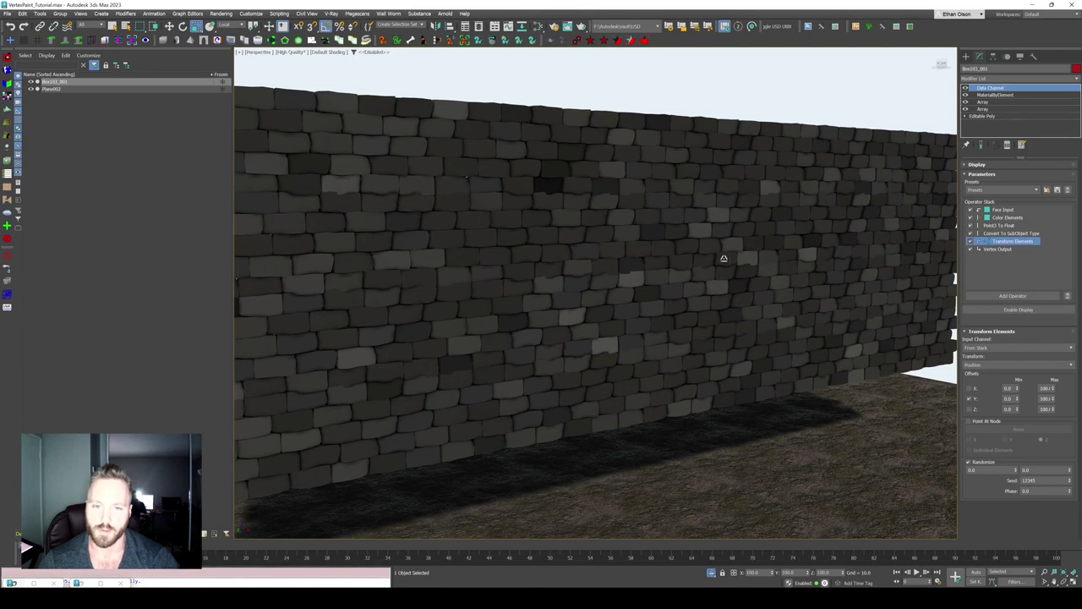
pyautogui.moveTo(726, 255)
pyautogui.keyDown('alt'); pyautogui.mouseDown(button='middle')
pyautogui.moveTo(727, 239)
pyautogui.moveTo(739, 239)
pyautogui.mouseUp(button='middle'); pyautogui.keyUp('alt')
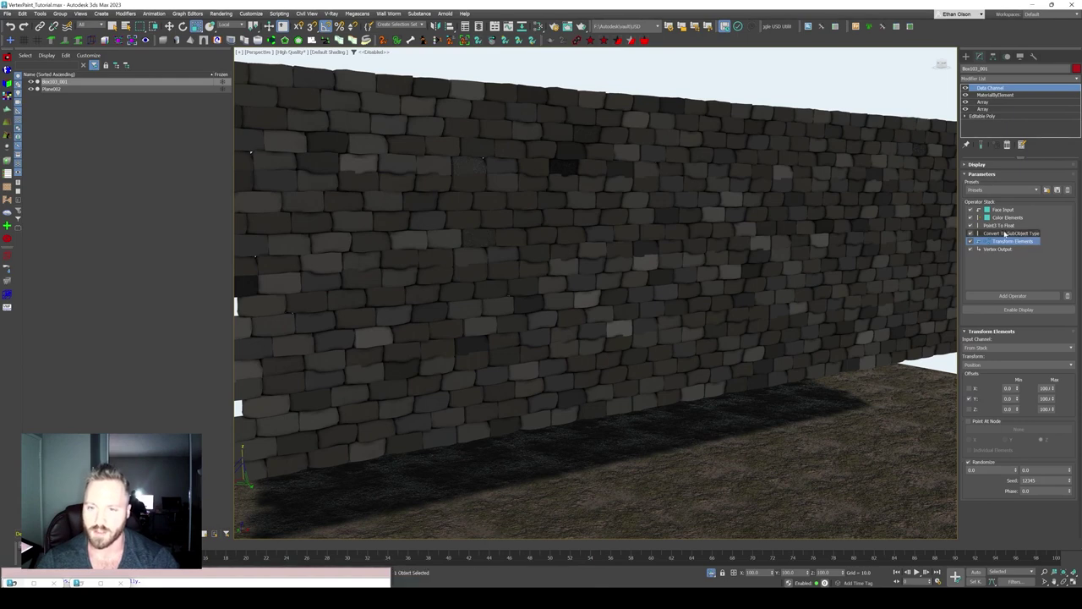
# - Randomize the brick transforms with lower jitter and a new random seed
pyautogui.click(1069, 469)
pyautogui.click(1070, 475)
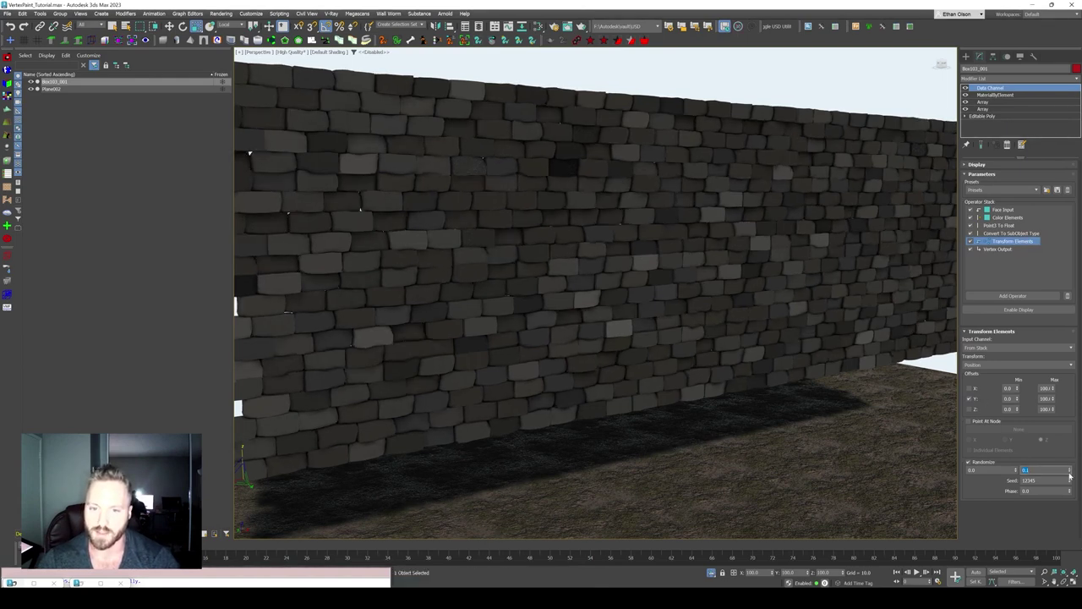
pyautogui.moveTo(770, 323)
pyautogui.keyDown('alt'); pyautogui.mouseDown(button='middle')
pyautogui.moveTo(725, 309)
pyautogui.moveTo(734, 311)
pyautogui.mouseUp(button='middle'); pyautogui.keyUp('alt')
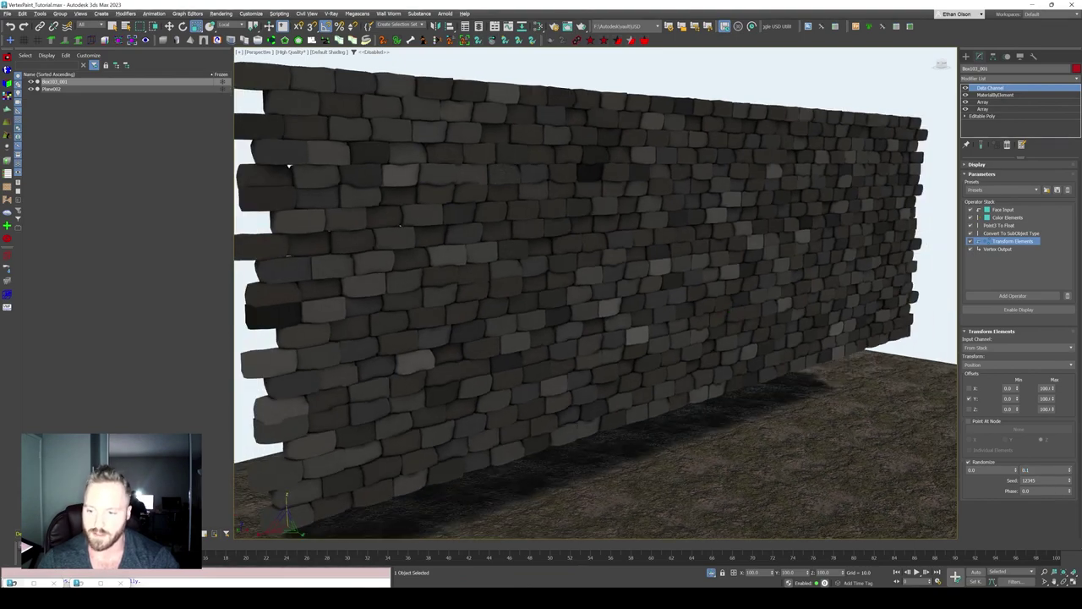
pyautogui.click(1071, 480)
pyautogui.moveTo(795, 355)
pyautogui.keyDown('alt'); pyautogui.mouseDown(button='middle')
pyautogui.moveTo(785, 363)
pyautogui.moveTo(809, 370)
pyautogui.mouseUp(button='middle'); pyautogui.keyUp('alt')
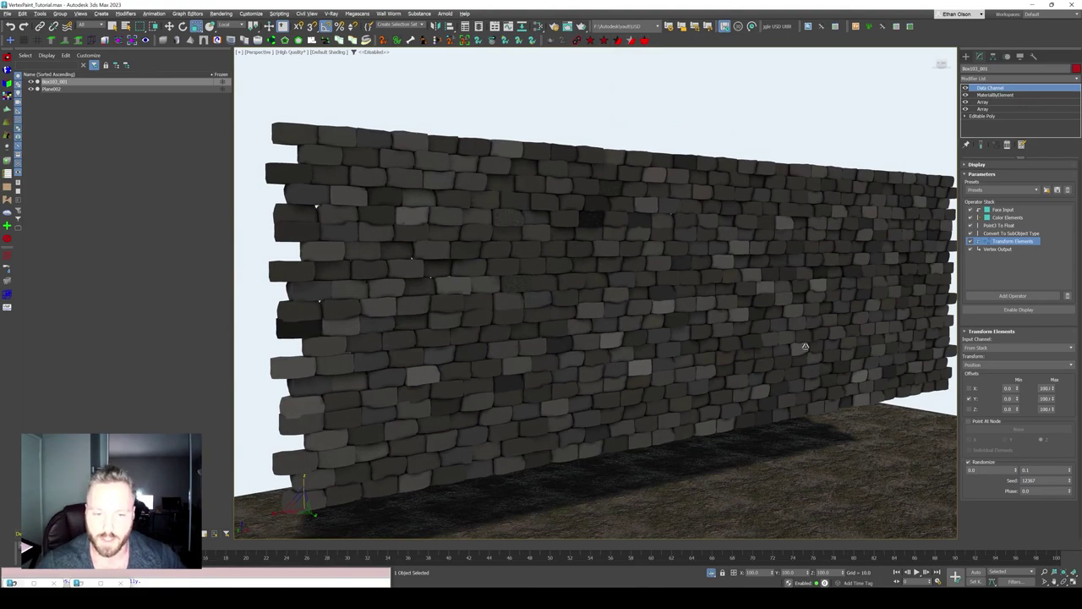
pyautogui.moveTo(713, 344)
pyautogui.keyDown('alt'); pyautogui.mouseDown(button='middle')
pyautogui.moveTo(725, 345)
pyautogui.moveTo(700, 349)
pyautogui.moveTo(868, 314)
pyautogui.mouseUp(button='middle'); pyautogui.keyUp('alt')
pyautogui.scroll(-5, 715, 347)
pyautogui.scroll(5, 733, 336)
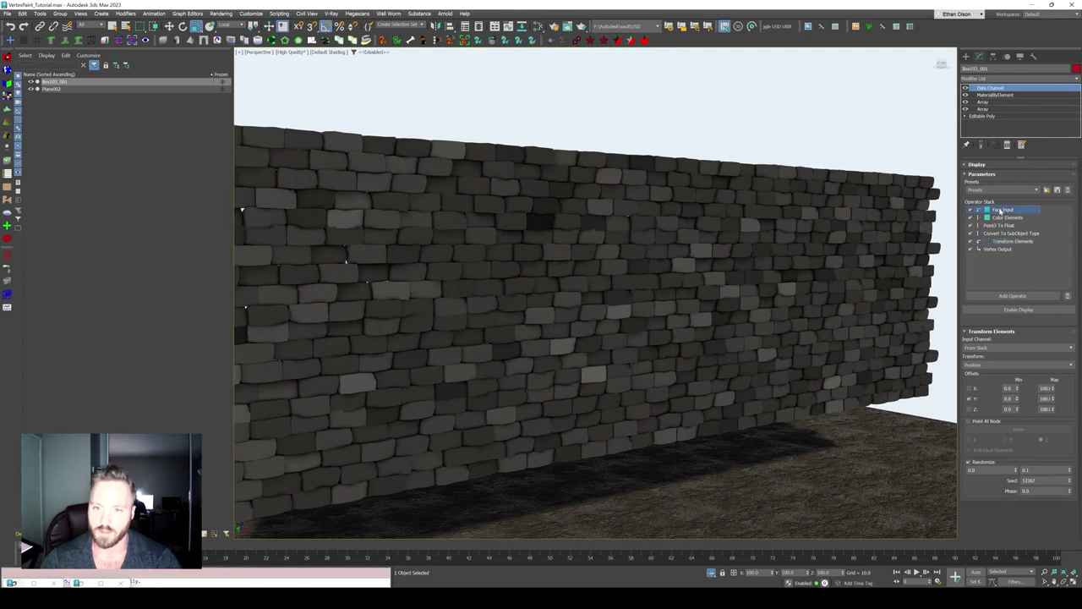
# - Add a UVW Map modifier to the wall with Box mapping
pyautogui.click(1007, 78)
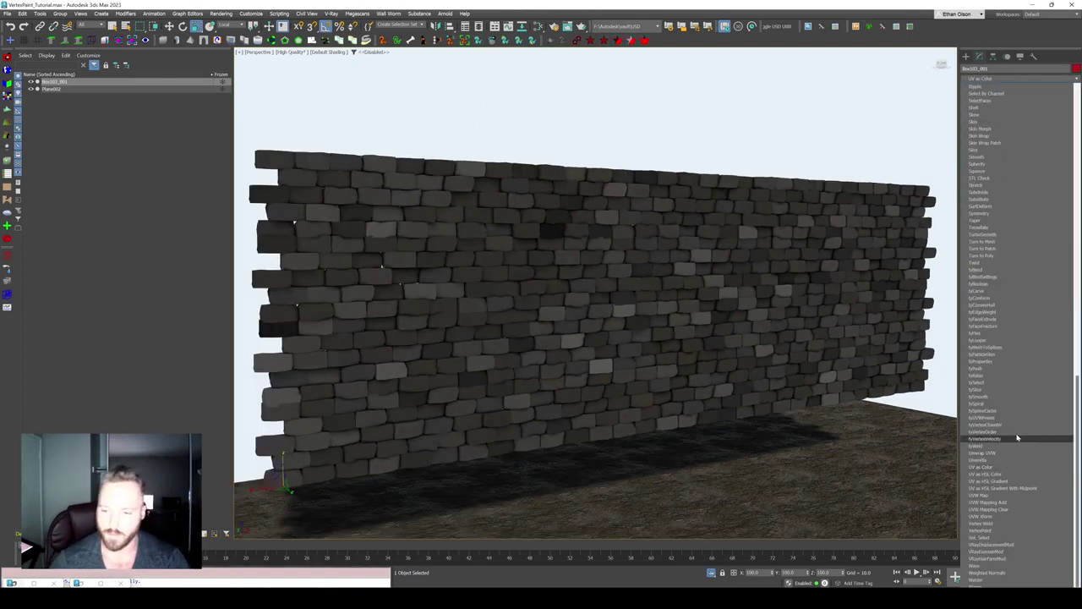
pyautogui.click(981, 494)
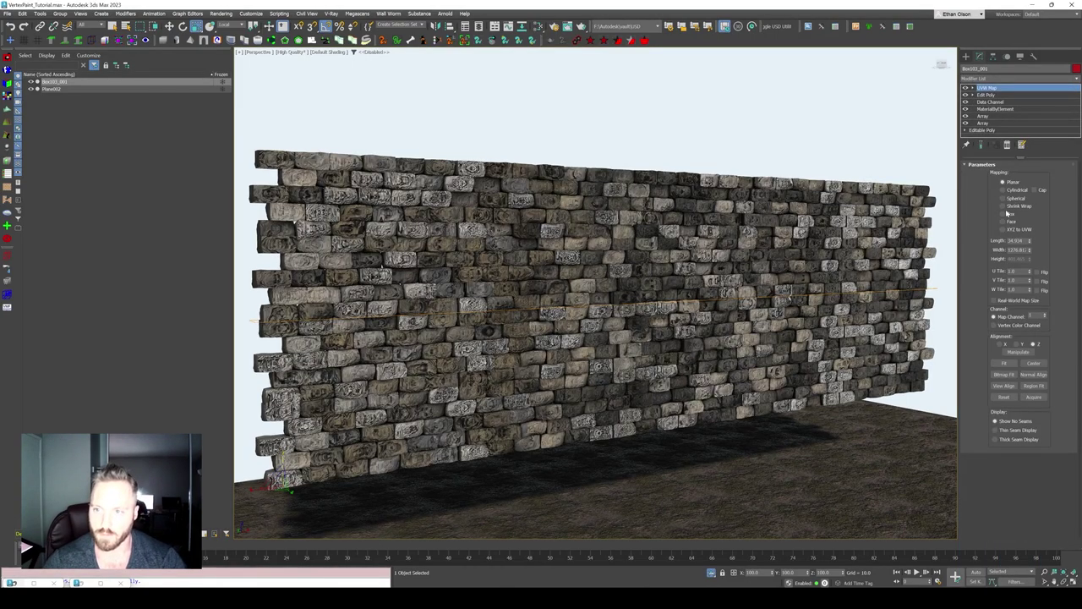
pyautogui.click(1004, 213)
pyautogui.keyDown('alt'); pyautogui.moveTo(597, 317); pyautogui.dragTo(754, 323, button='middle'); pyautogui.keyUp('alt')
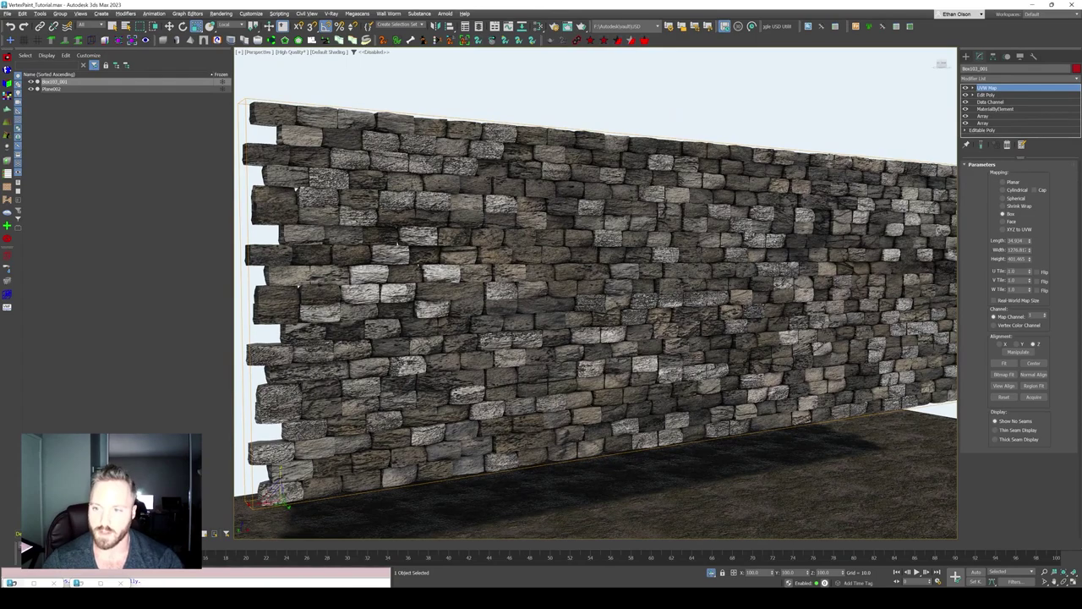
pyautogui.moveTo(736, 305)
pyautogui.keyDown('alt'); pyautogui.mouseDown(button='middle')
pyautogui.moveTo(684, 301)
pyautogui.moveTo(701, 319)
pyautogui.moveTo(693, 326)
pyautogui.moveTo(741, 328)
pyautogui.moveTo(755, 311)
pyautogui.mouseUp(button='middle'); pyautogui.keyUp('alt')
# - Add a Bend modifier with a 360-degree angle around the X axis
pyautogui.click(1011, 79)
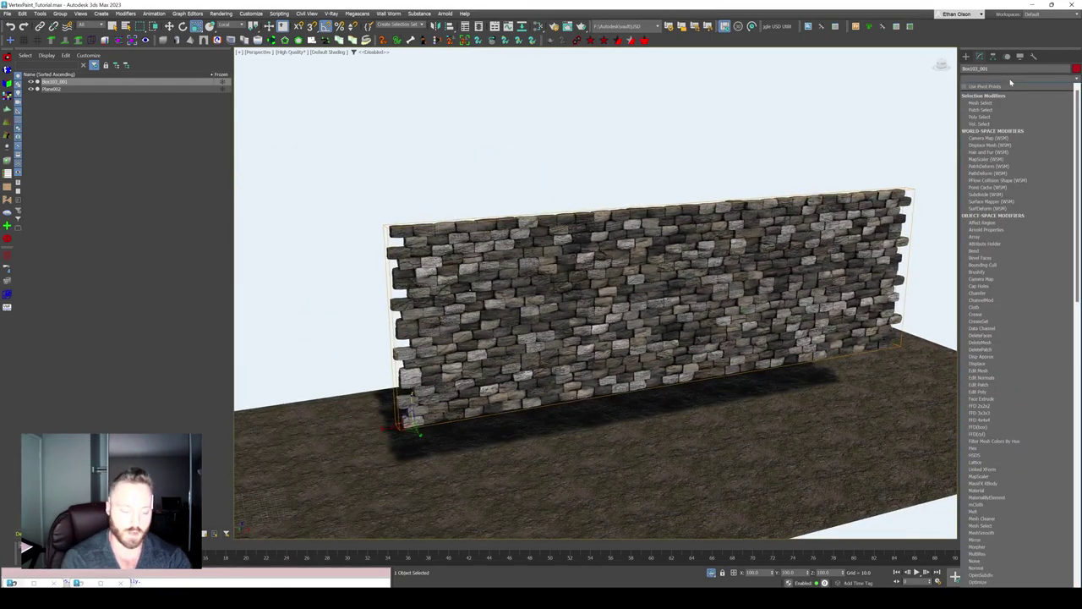
pyautogui.press('b')
pyautogui.press('Return')
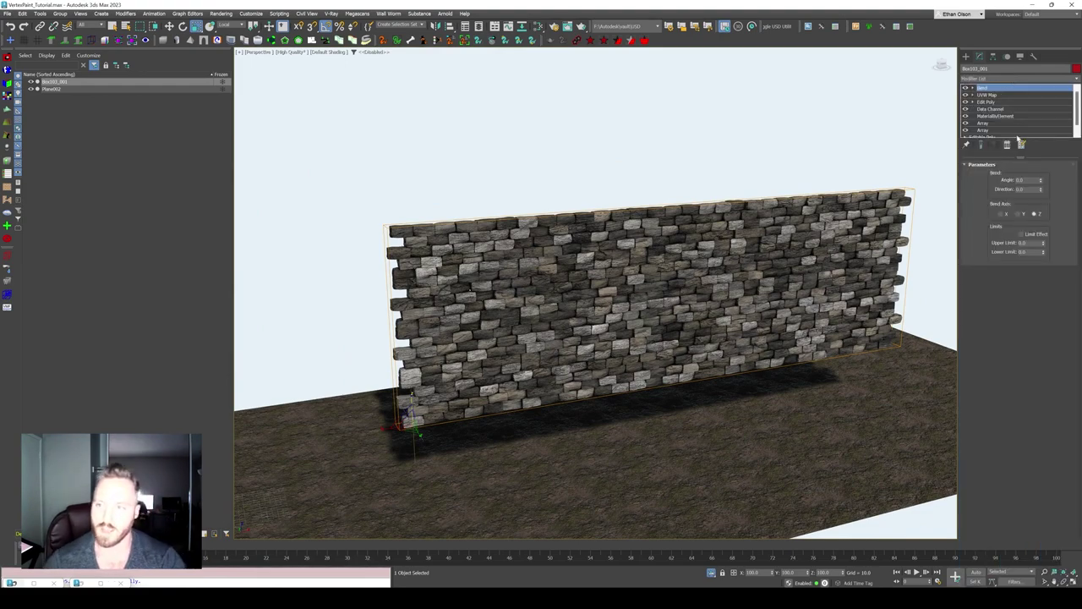
pyautogui.write('360')
pyautogui.press('Tab')
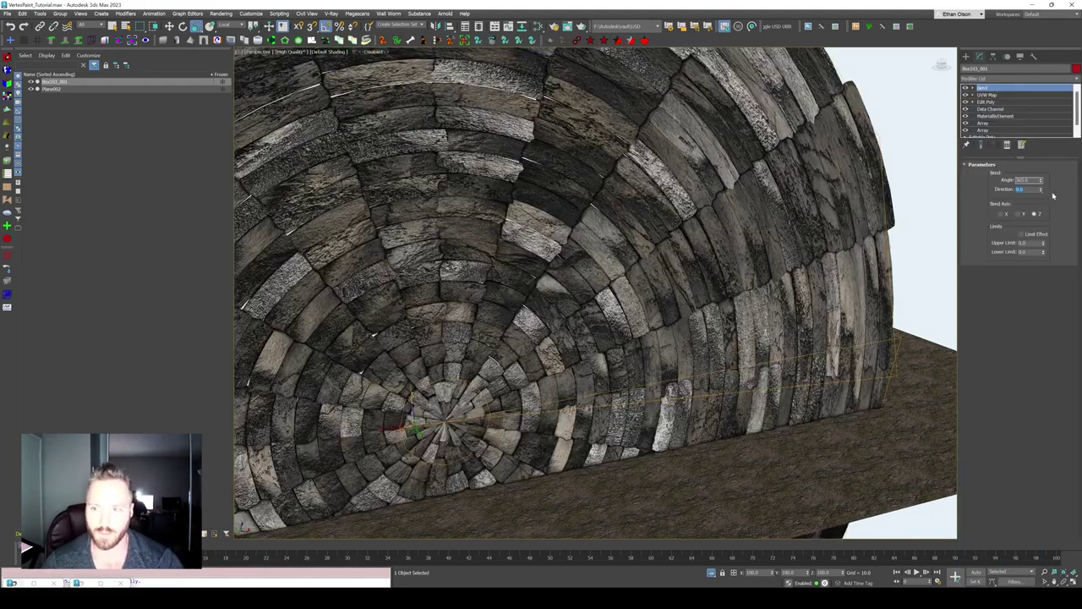
pyautogui.write('90')
pyautogui.click(1023, 213)
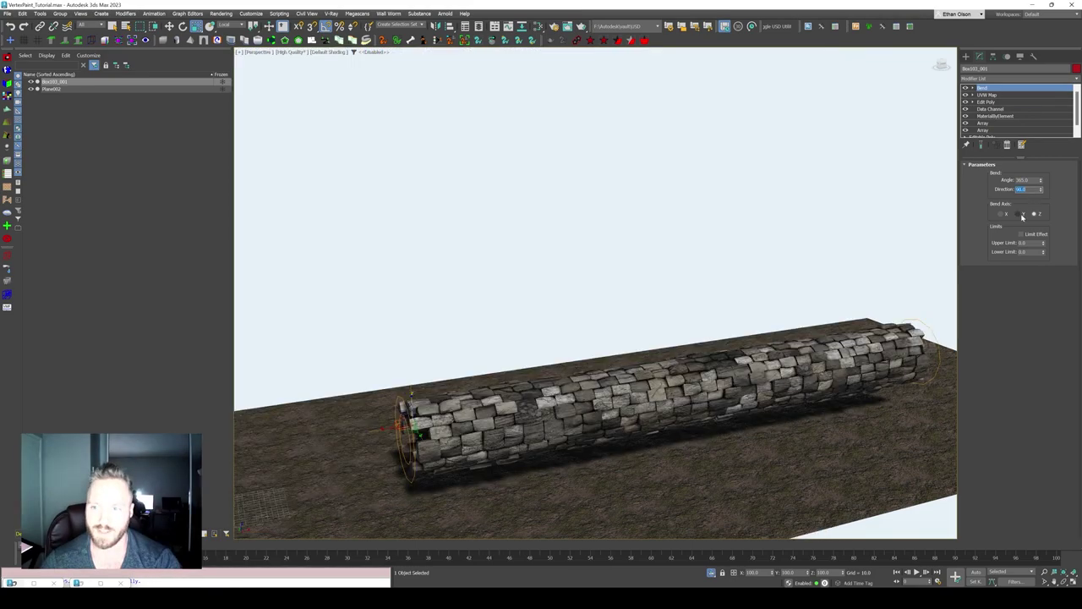
pyautogui.click(1001, 213)
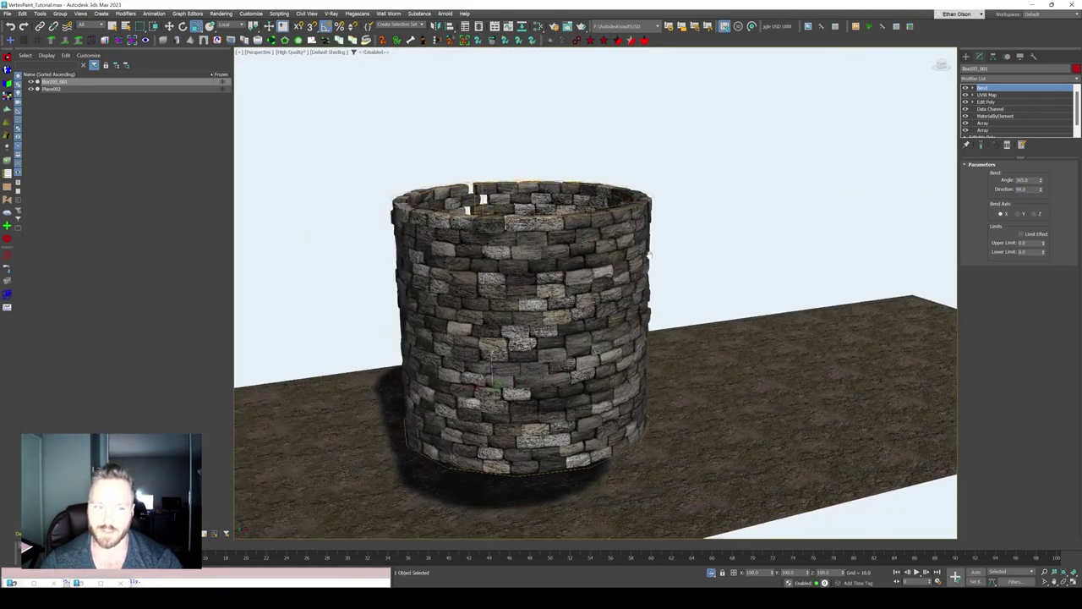
# - Raise the bend angle to about 370 so the tower's seam closes
pyautogui.keyDown('alt'); pyautogui.moveTo(643, 254); pyautogui.dragTo(1011, 181, button='middle'); pyautogui.keyUp('alt')
pyautogui.scroll(3, 725, 243)
pyautogui.moveTo(1045, 182); pyautogui.dragTo(1040, 181)
pyautogui.keyDown('alt'); pyautogui.moveTo(886, 229); pyautogui.dragTo(509, 239, button='middle'); pyautogui.keyUp('alt')
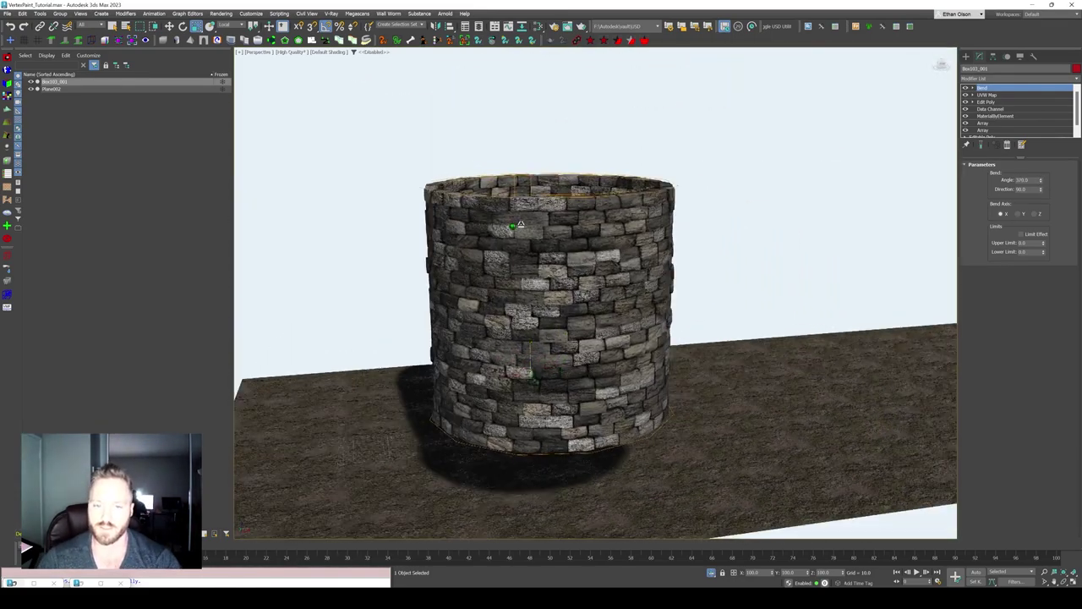
pyautogui.scroll(-3, 524, 222)
pyautogui.scroll(1, 525, 254)
pyautogui.scroll(2, 549, 270)
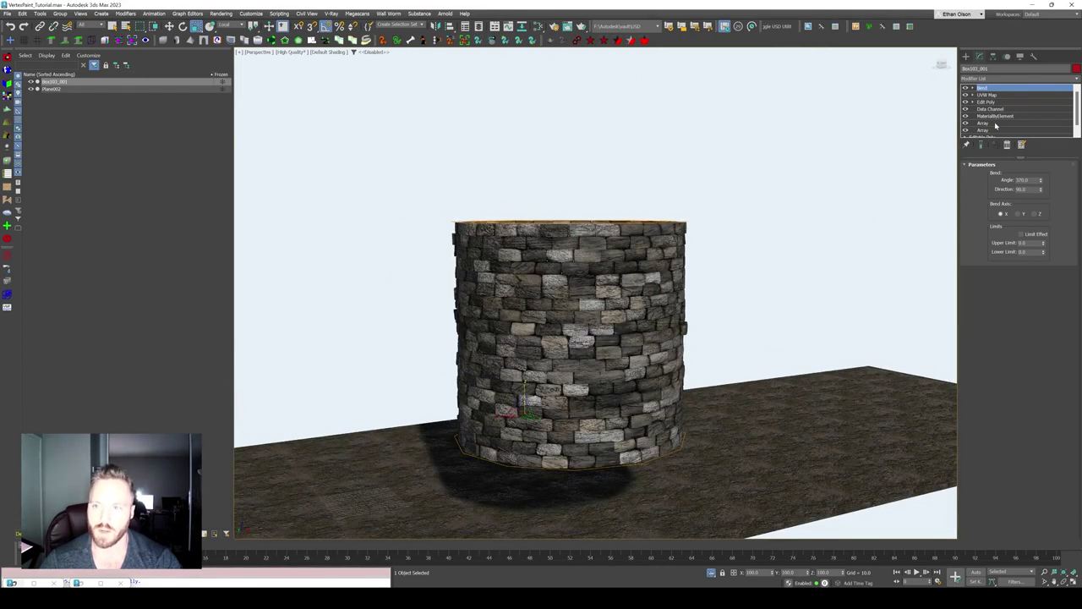
# - Turn on Show End Result and raise the lower Array's Count X by three
pyautogui.click(993, 130)
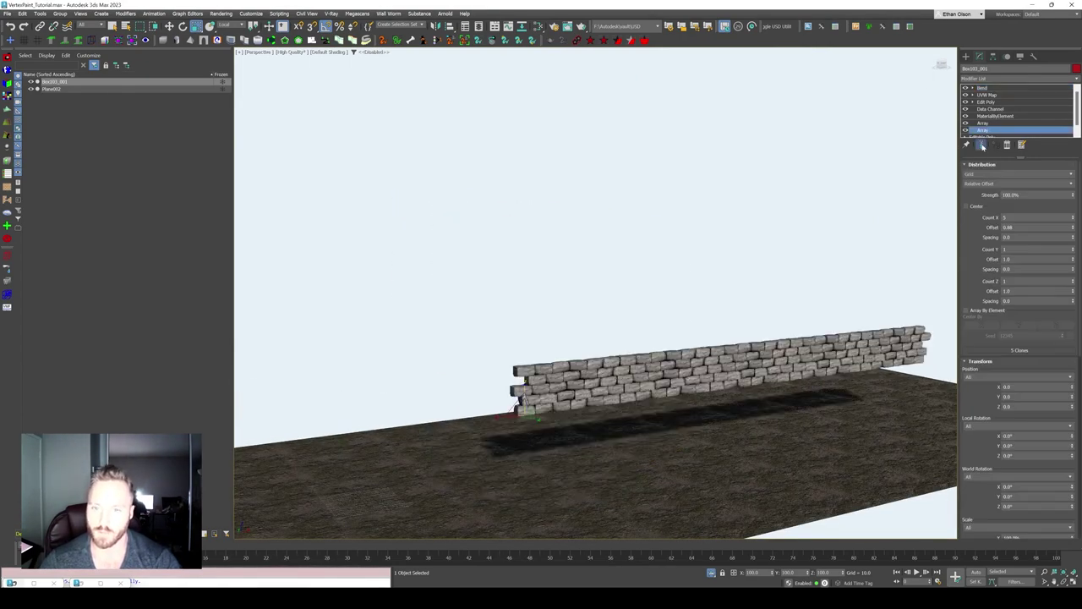
pyautogui.click(982, 146)
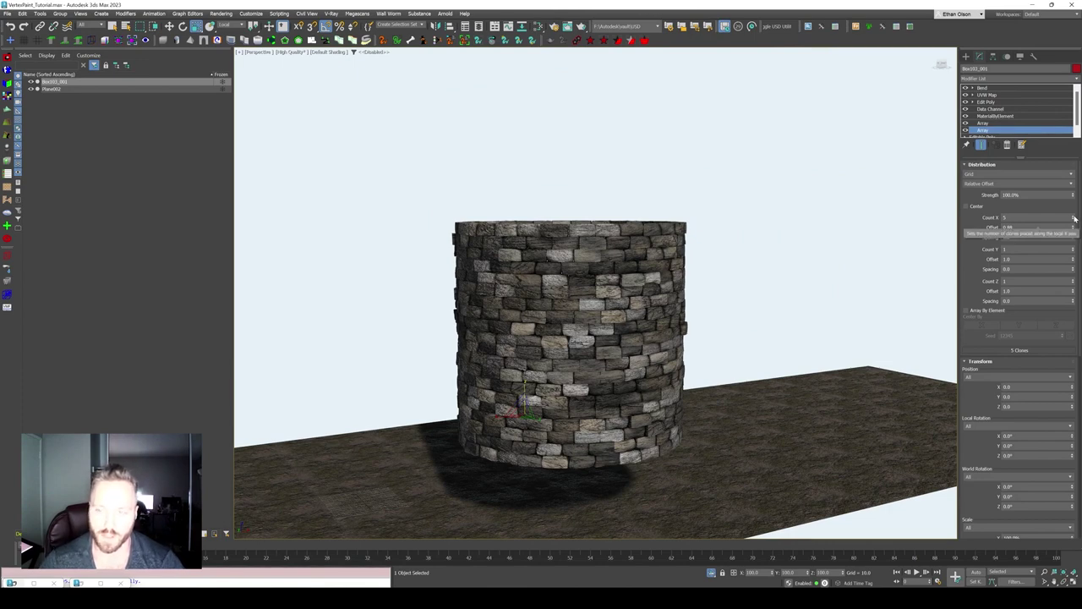
pyautogui.click(1074, 217)
pyautogui.click(1075, 217)
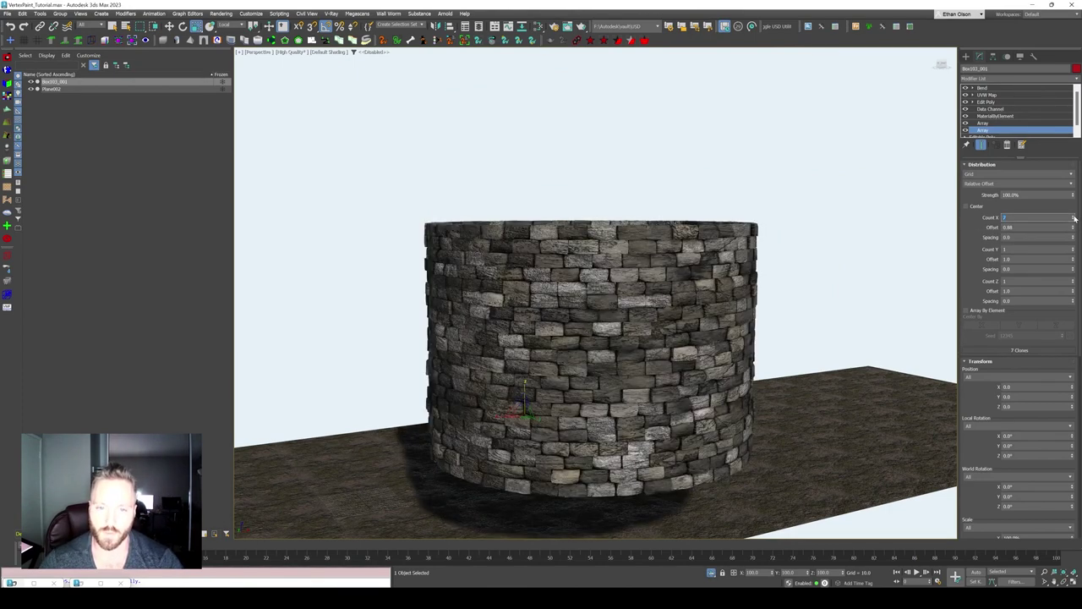
pyautogui.click(1075, 218)
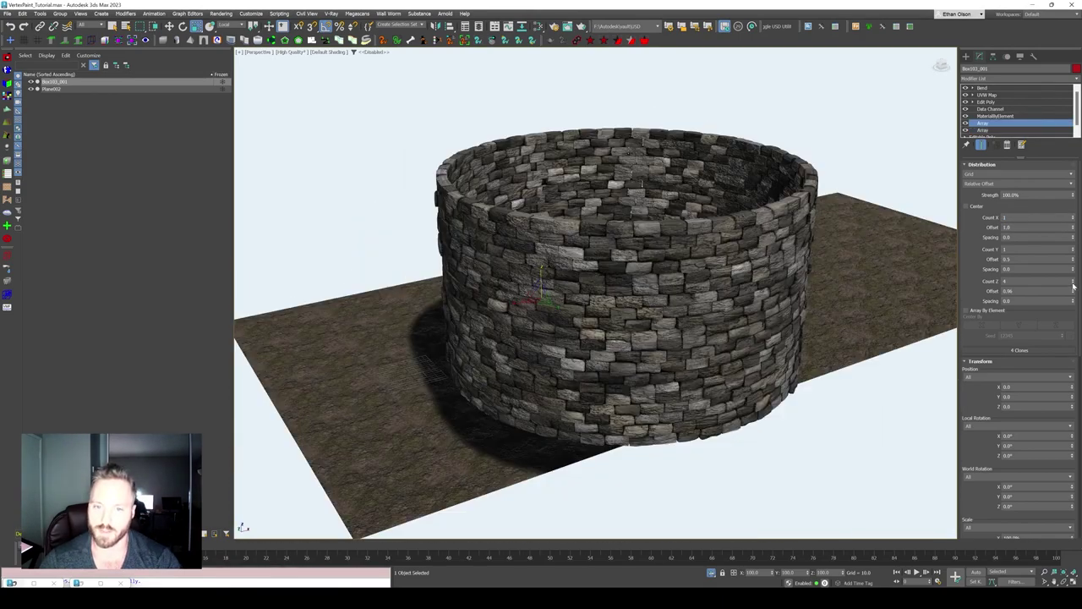
# - Add Count Z rows to heighten the tower and reduce Count X to slim it
pyautogui.click(1074, 284)
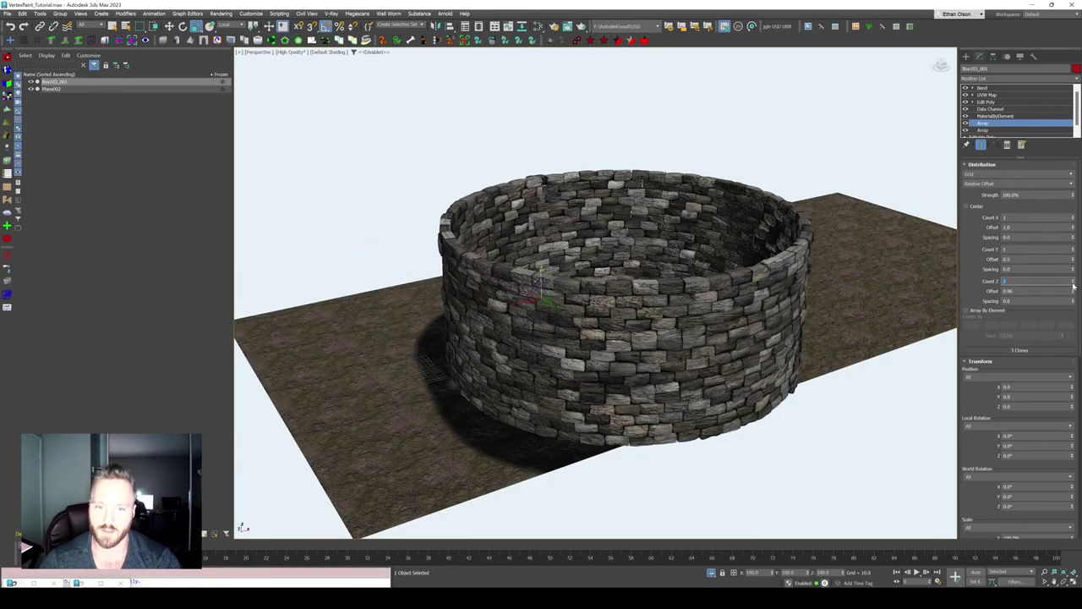
pyautogui.moveTo(744, 313)
pyautogui.keyDown('alt'); pyautogui.mouseDown(button='middle')
pyautogui.moveTo(781, 298)
pyautogui.moveTo(748, 307)
pyautogui.mouseUp(button='middle'); pyautogui.keyUp('alt')
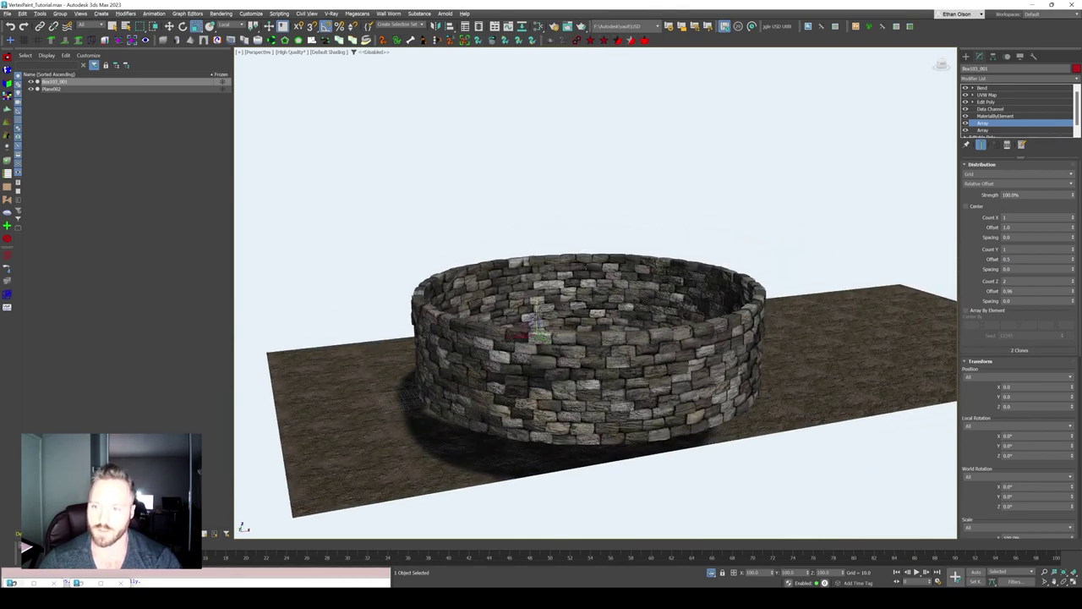
pyautogui.click(1074, 282)
pyautogui.click(1075, 283)
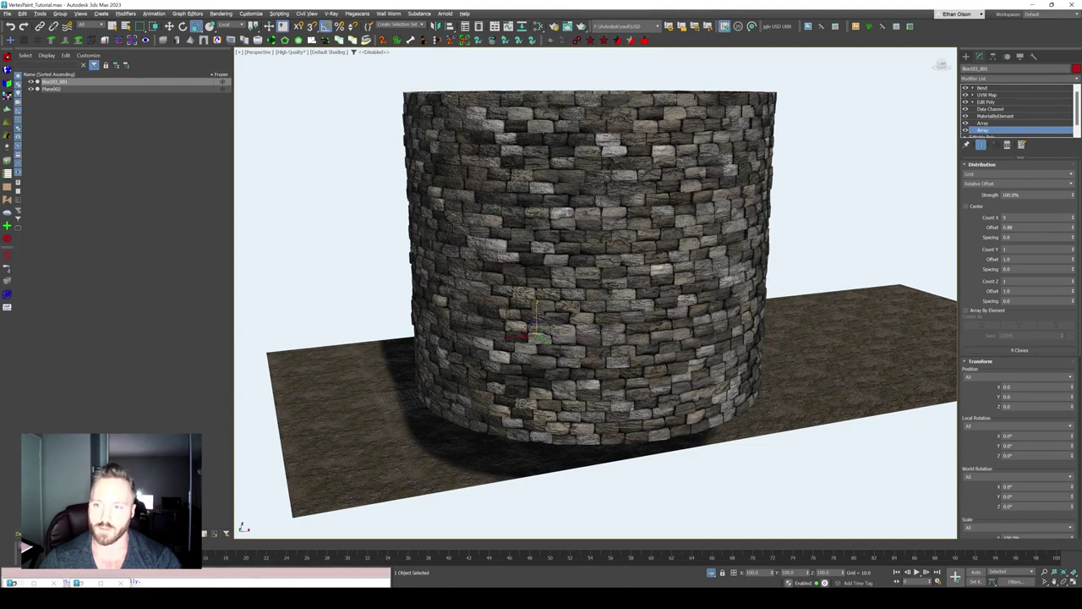
pyautogui.click(1074, 221)
pyautogui.click(1074, 220)
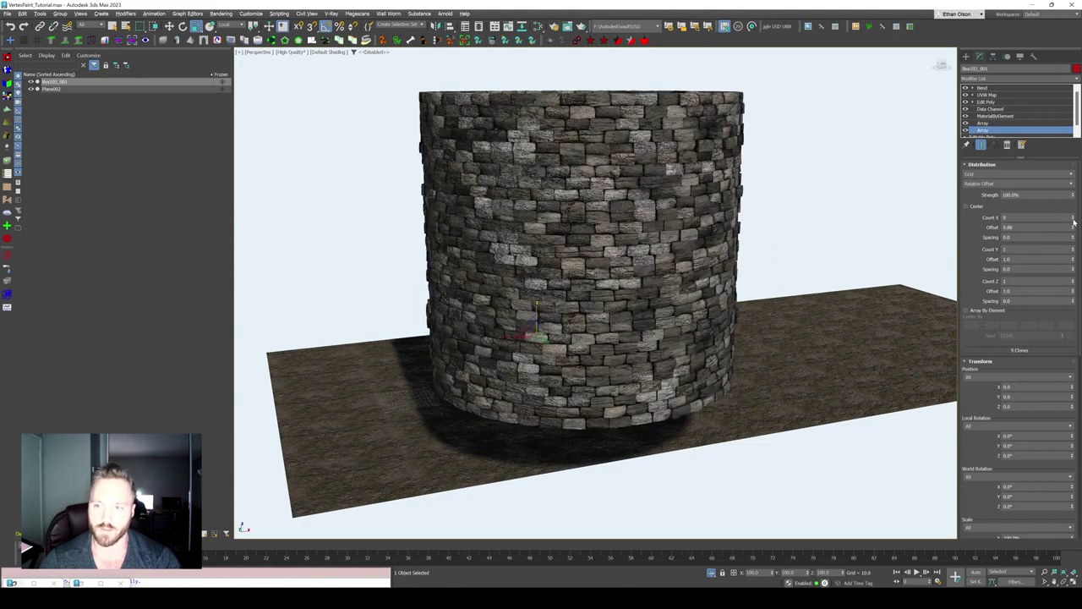
# - Move the tower down so its base sits on the ground
pyautogui.moveTo(955, 239)
pyautogui.keyDown('alt'); pyautogui.mouseDown(button='middle')
pyautogui.moveTo(756, 259)
pyautogui.moveTo(551, 300)
pyautogui.mouseUp(button='middle'); pyautogui.keyUp('alt')
pyautogui.moveTo(551, 319); pyautogui.dragTo(558, 347)
pyautogui.keyDown('alt'); pyautogui.moveTo(558, 348); pyautogui.dragTo(642, 296, button='middle'); pyautogui.keyUp('alt')
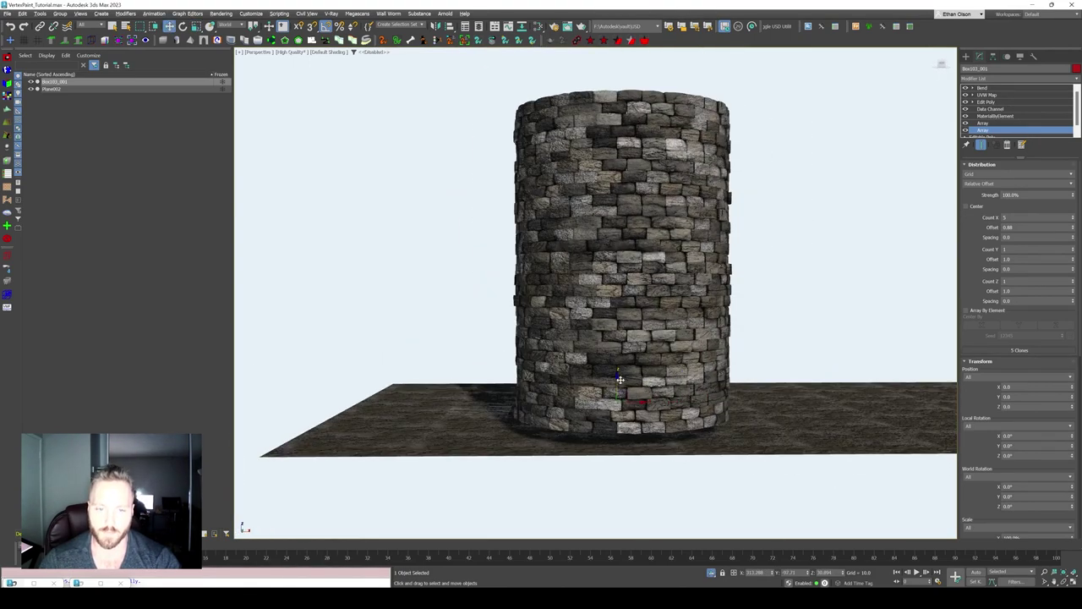
pyautogui.click(983, 88)
pyautogui.click(1008, 77)
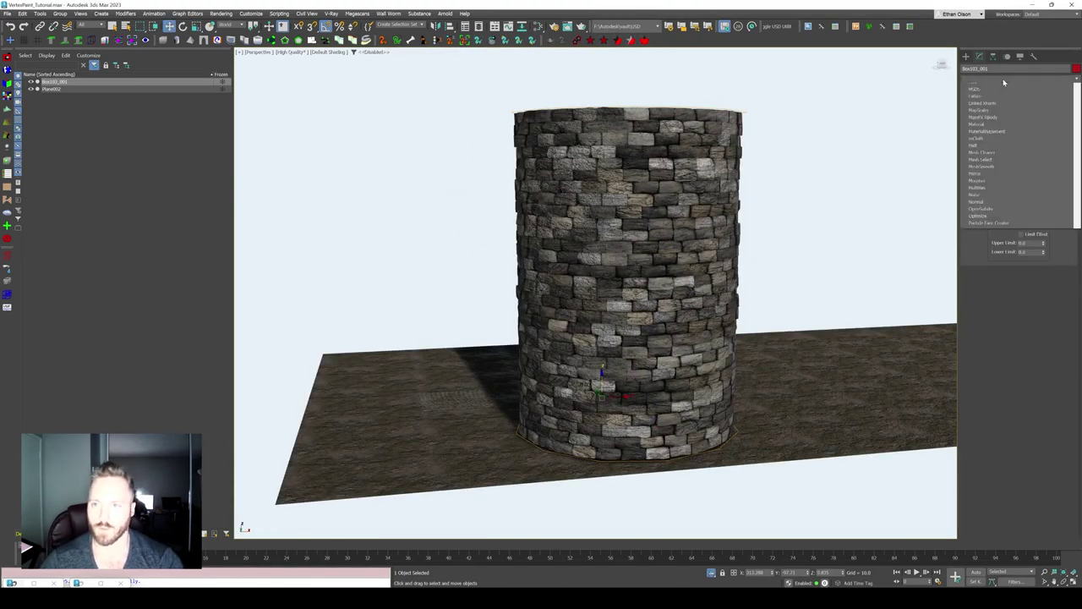
pyautogui.press('t')
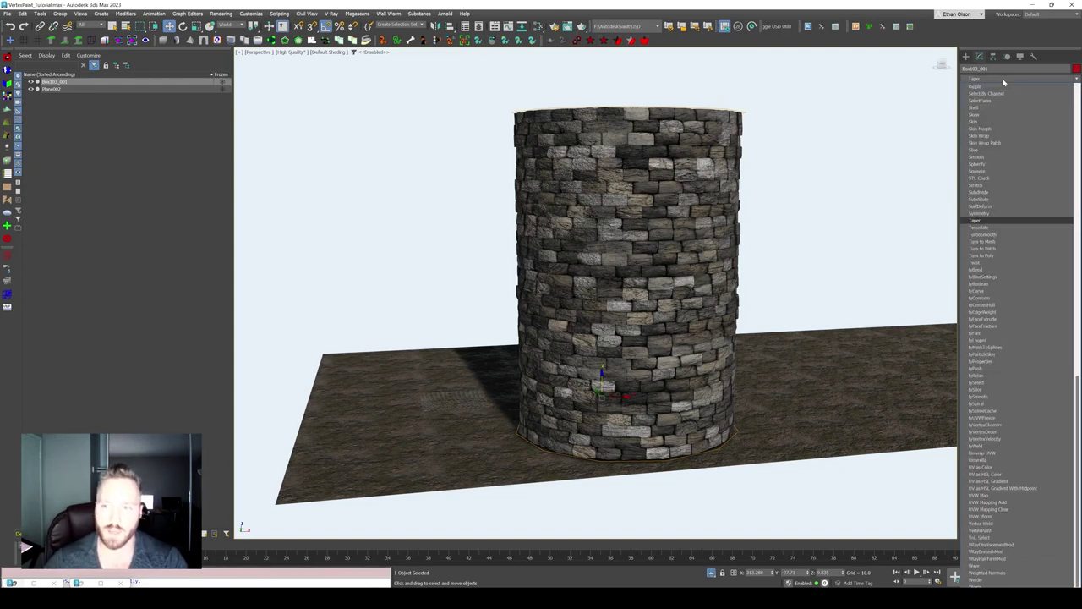
pyautogui.click(1002, 220)
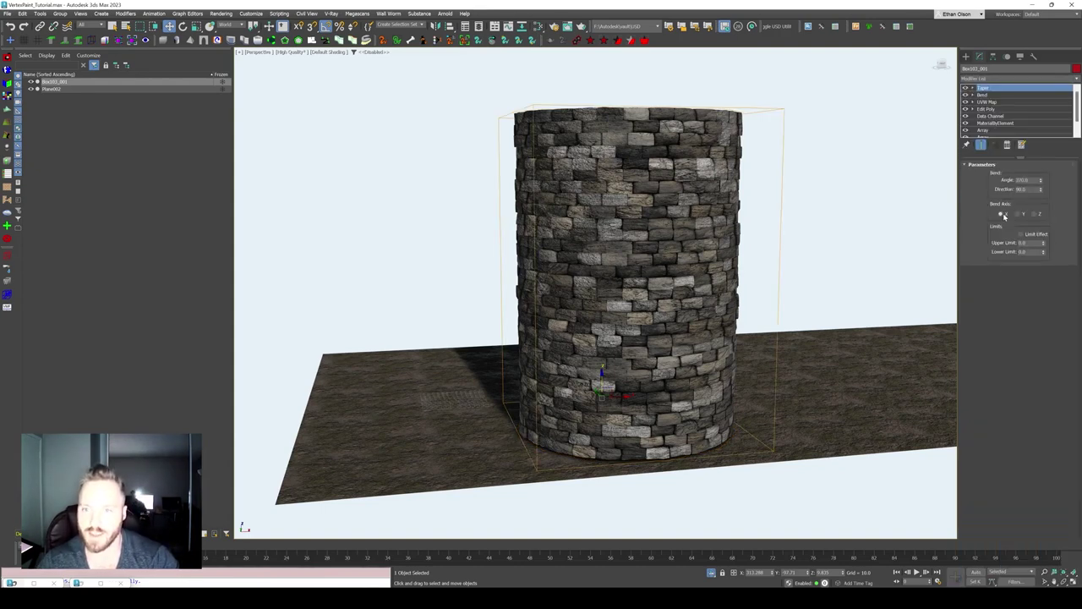
pyautogui.moveTo(1039, 183); pyautogui.dragTo(1040, 191)
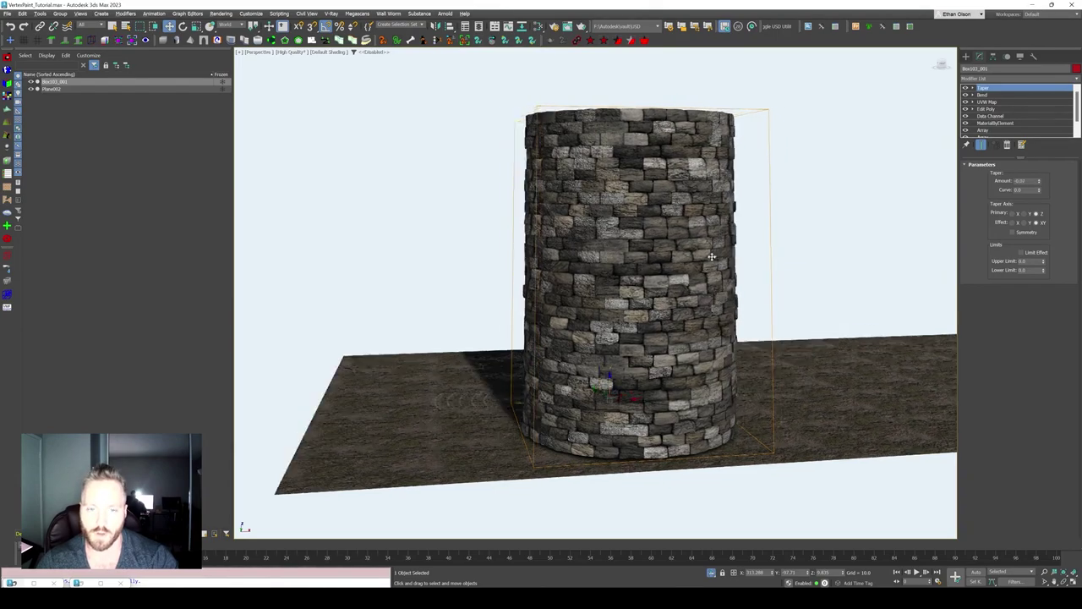
pyautogui.moveTo(592, 254)
pyautogui.keyDown('alt'); pyautogui.mouseDown(button='middle')
pyautogui.moveTo(775, 240)
pyautogui.moveTo(786, 203)
pyautogui.mouseUp(button='middle'); pyautogui.keyUp('alt')
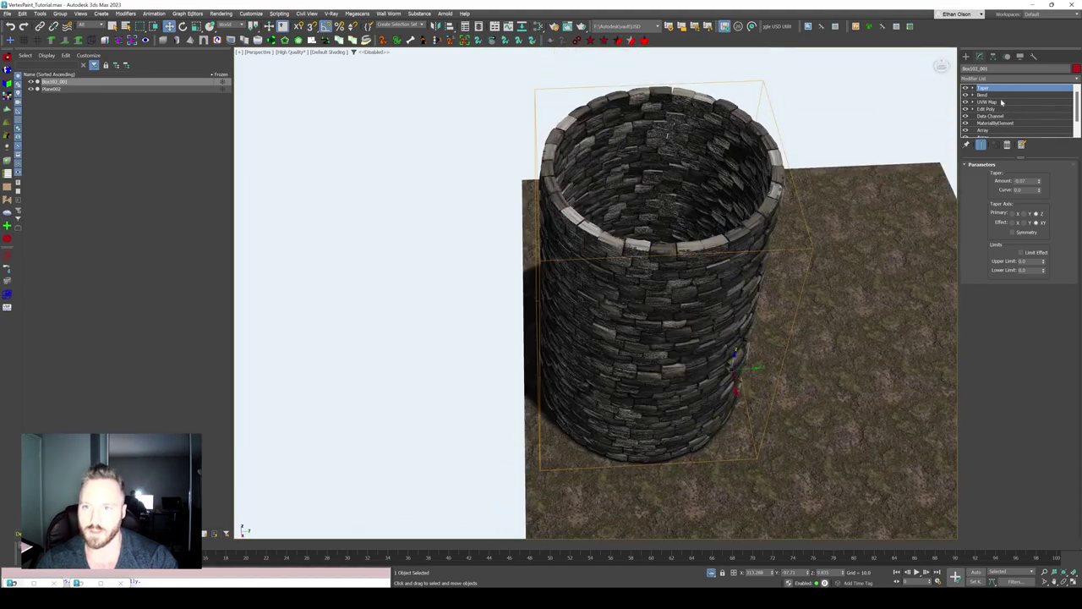
pyautogui.rightClick(980, 88)
pyautogui.click(1005, 109)
pyautogui.click(993, 57)
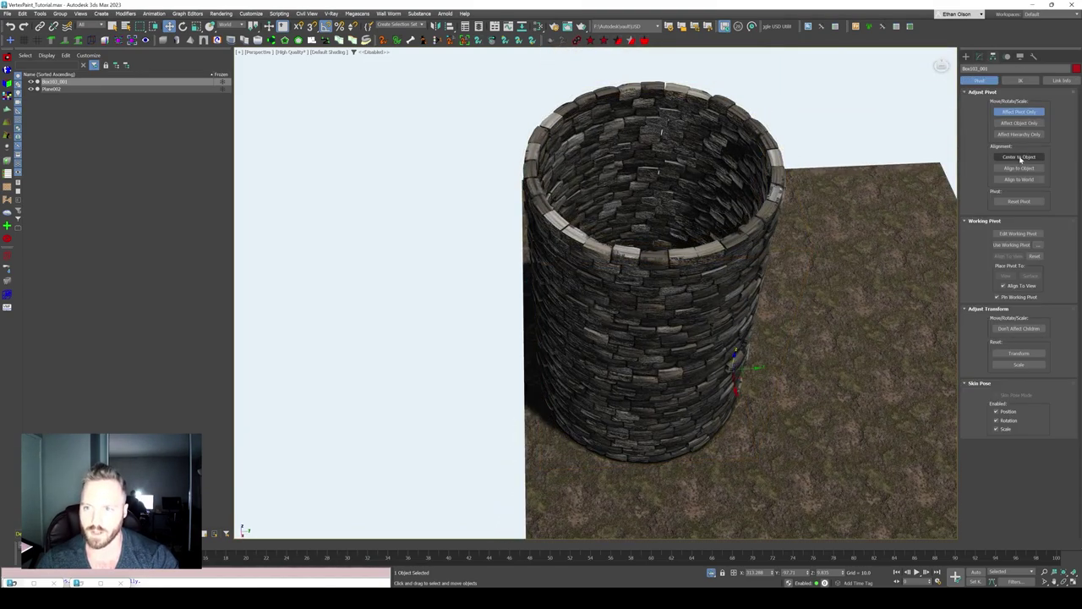
pyautogui.click(979, 57)
pyautogui.click(1018, 78)
pyautogui.write('Taper')
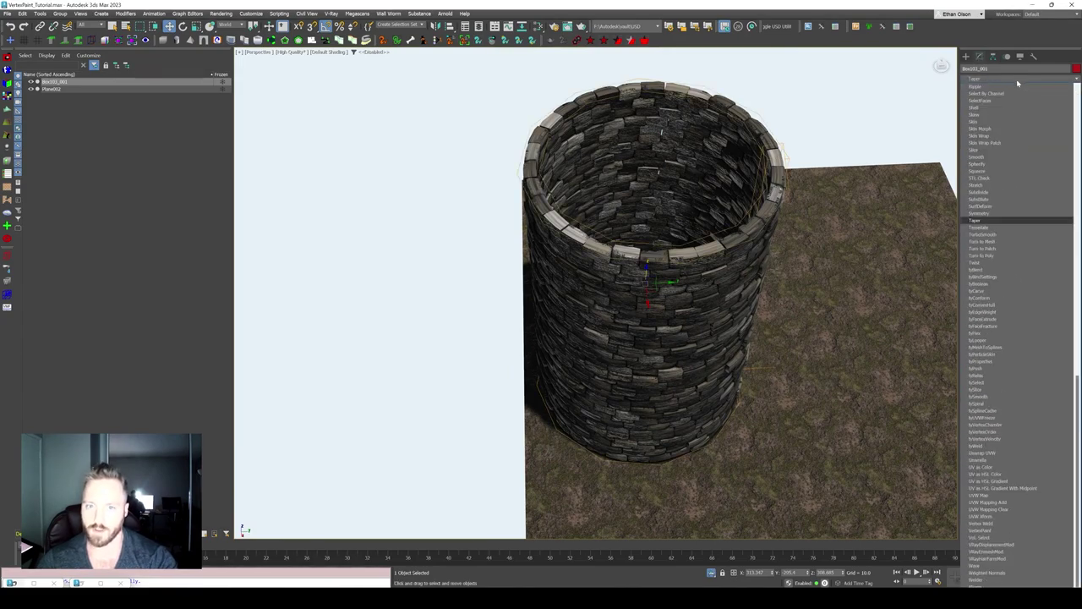
pyautogui.press('Return')
pyautogui.moveTo(1040, 186); pyautogui.dragTo(1040, 160)
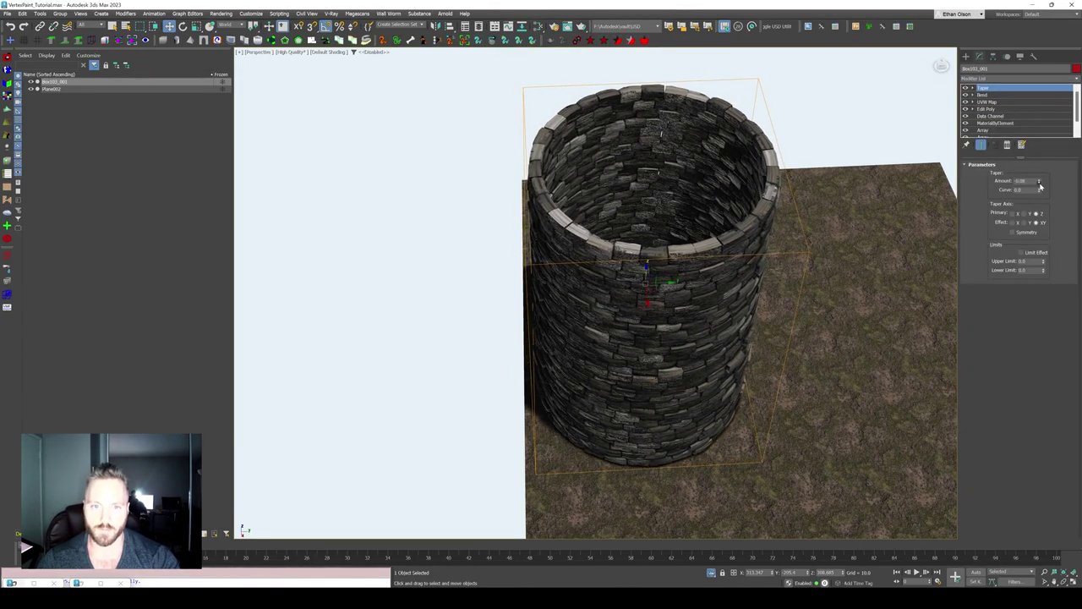
pyautogui.moveTo(735, 304)
pyautogui.keyDown('alt'); pyautogui.mouseDown(button='middle')
pyautogui.moveTo(741, 236)
pyautogui.moveTo(725, 242)
pyautogui.moveTo(736, 307)
pyautogui.moveTo(640, 282)
pyautogui.mouseUp(button='middle'); pyautogui.keyUp('alt')
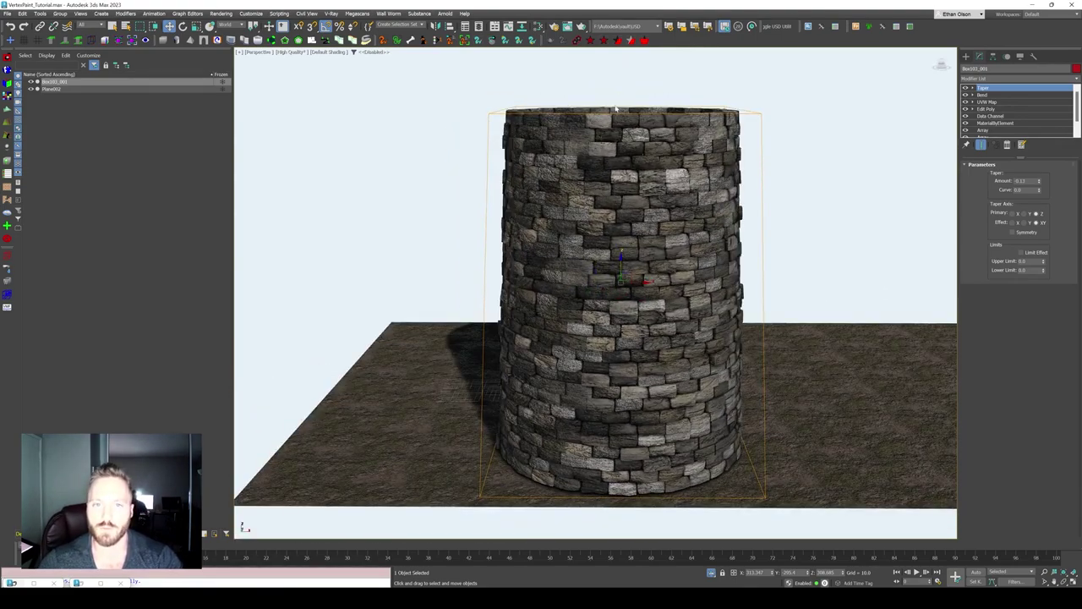
pyautogui.keyDown('alt'); pyautogui.moveTo(615, 107); pyautogui.dragTo(584, 111, button='middle'); pyautogui.keyUp('alt')
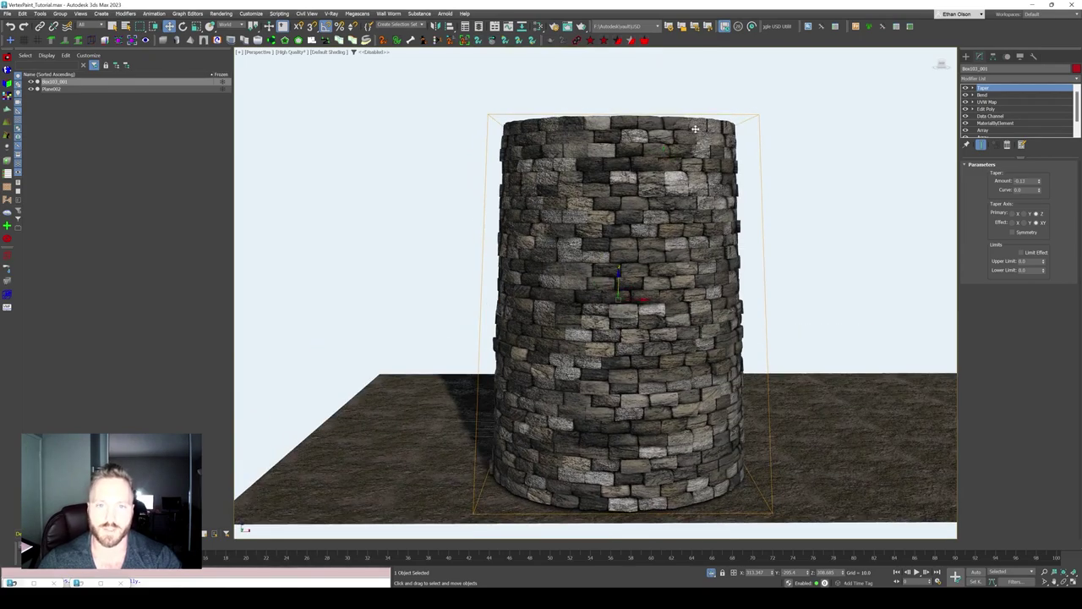
pyautogui.moveTo(697, 128)
pyautogui.keyDown('alt'); pyautogui.mouseDown(button='middle')
pyautogui.moveTo(633, 160)
pyautogui.moveTo(692, 203)
pyautogui.mouseUp(button='middle'); pyautogui.keyUp('alt')
pyautogui.scroll(3, 664, 175)
pyautogui.scroll(-4, 680, 190)
pyautogui.scroll(3, 691, 203)
pyautogui.keyDown('alt'); pyautogui.moveTo(667, 237); pyautogui.dragTo(677, 224, button='middle'); pyautogui.keyUp('alt')
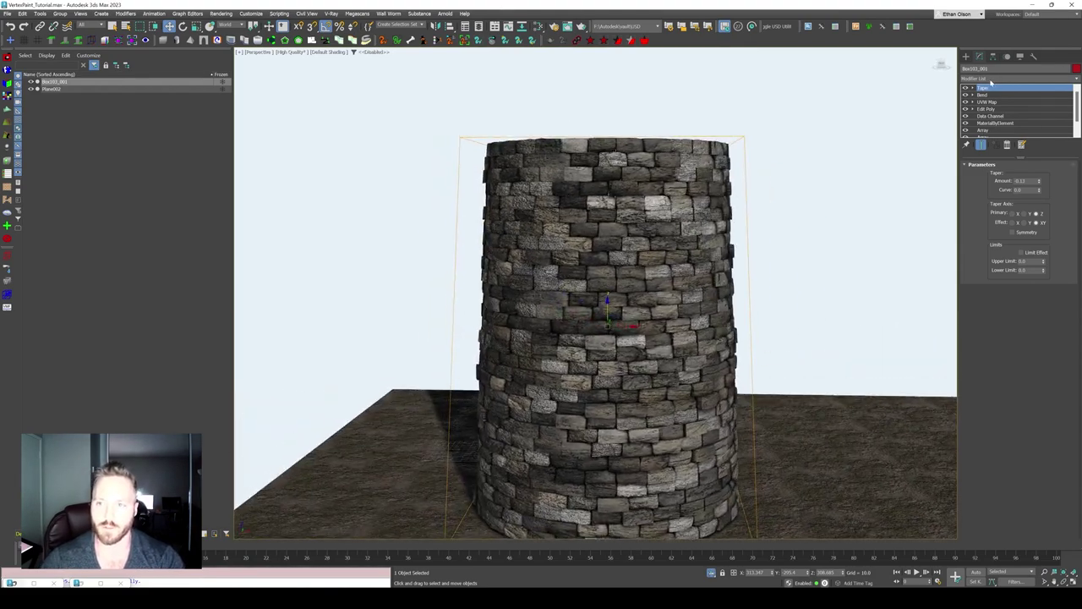
# - Add a Vol. Select modifier to the tower set to Mesh Object
pyautogui.click(991, 79)
pyautogui.scroll(-2, 993, 82)
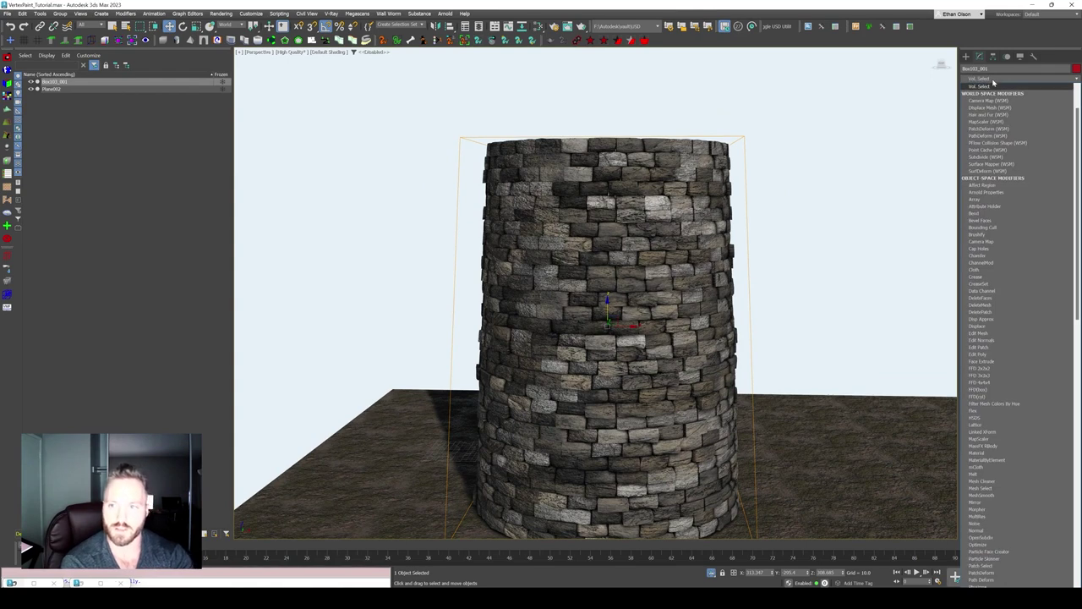
pyautogui.click(994, 82)
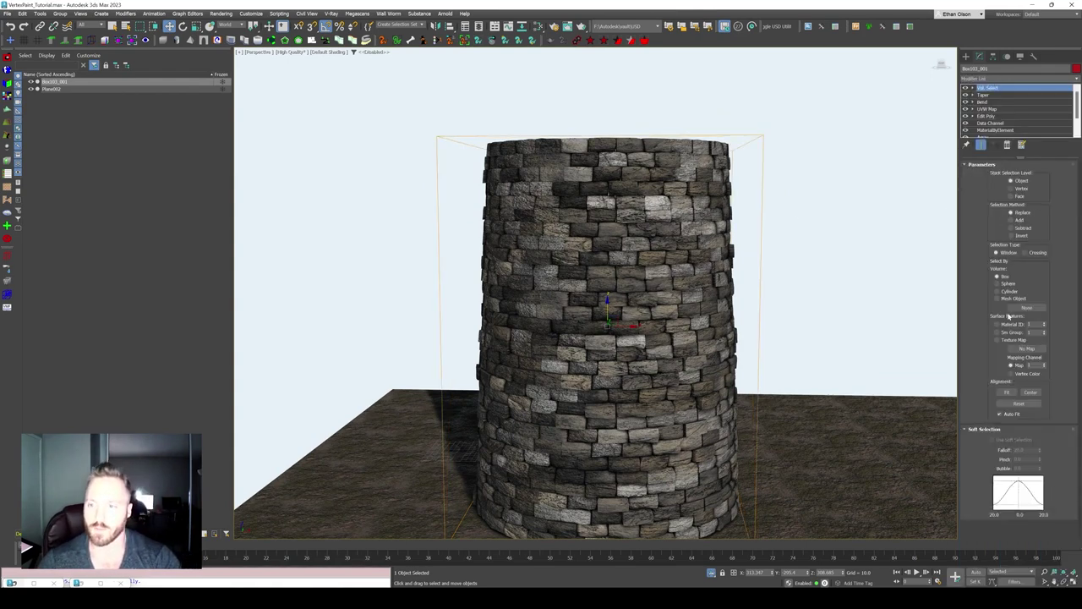
pyautogui.scroll(-3, 786, 250)
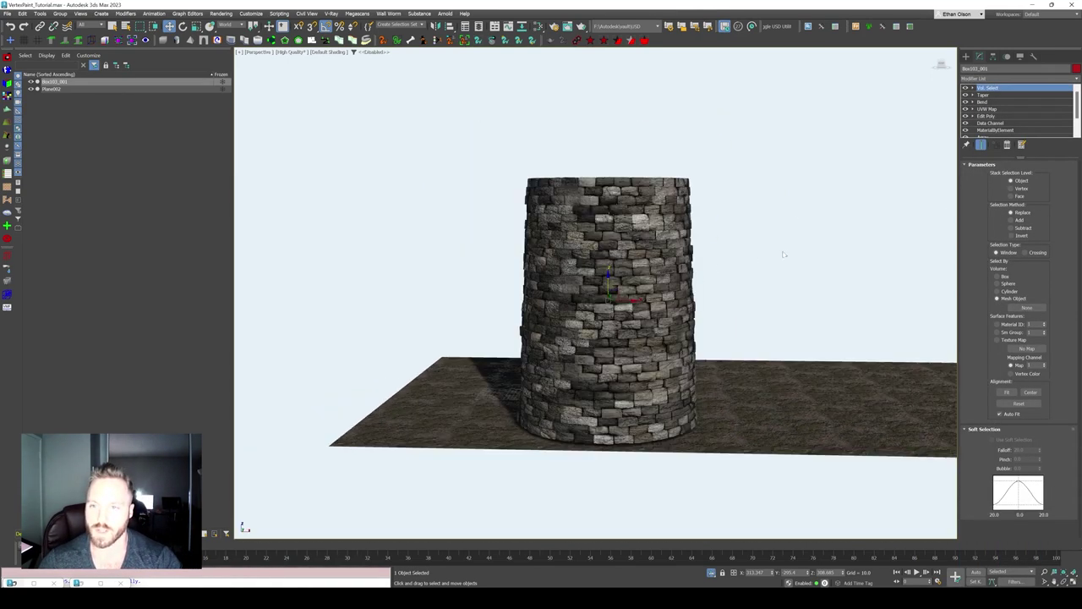
pyautogui.scroll(-1, 787, 251)
# - Create a flat box beside the tower and move it onto the tower's top
pyautogui.click(966, 55)
pyautogui.click(996, 113)
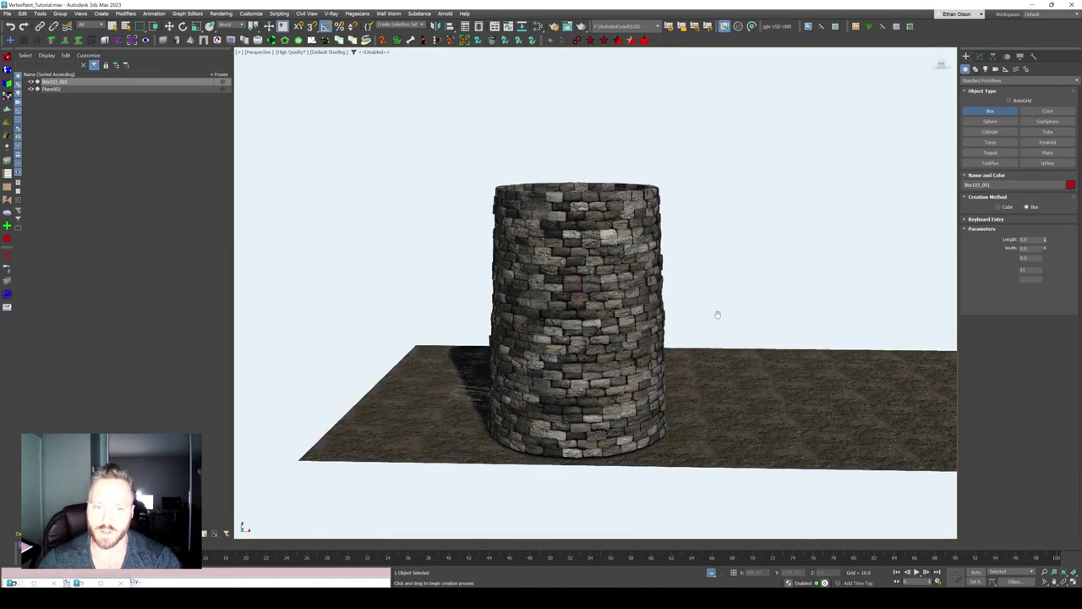
pyautogui.moveTo(718, 312); pyautogui.dragTo(658, 279, button='middle')
pyautogui.moveTo(668, 372); pyautogui.dragTo(888, 439)
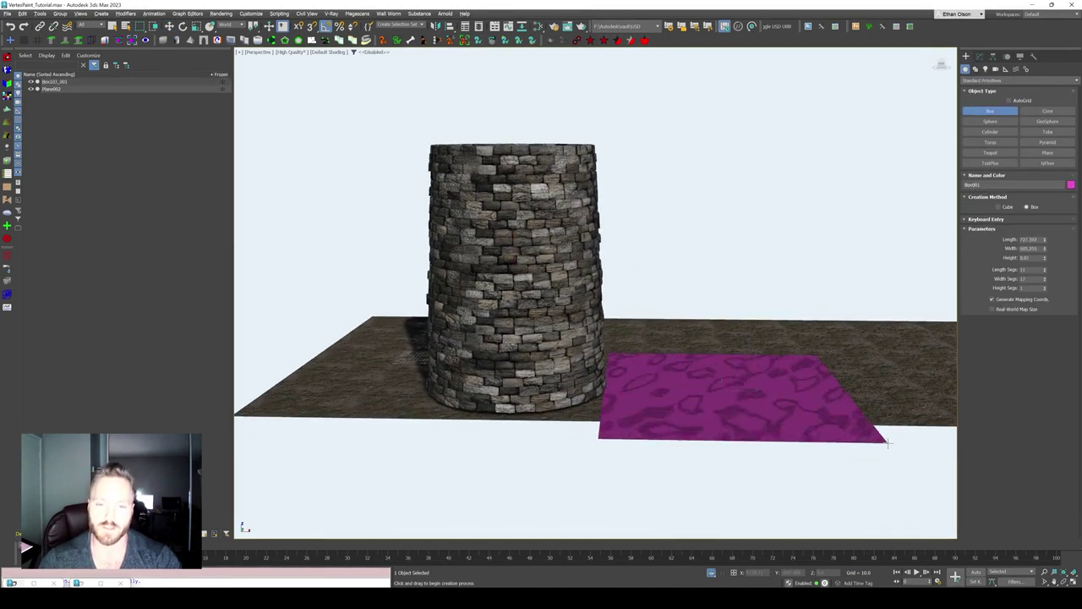
pyautogui.press('w')
pyautogui.moveTo(731, 385); pyautogui.dragTo(556, 136)
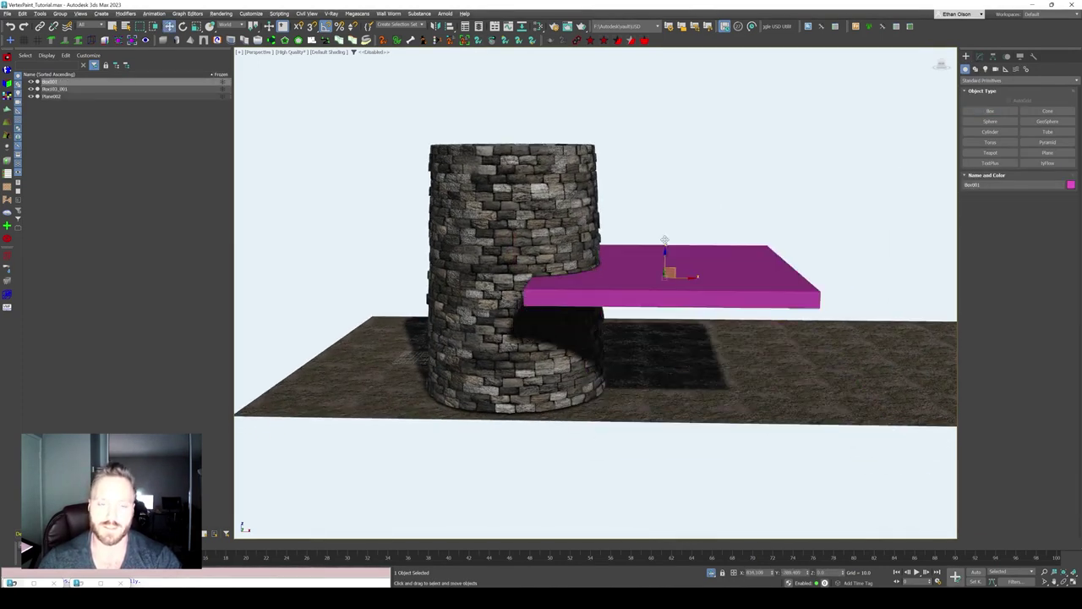
# - View the box and tower side-on with Edged Faces turned on
pyautogui.keyDown('alt'); pyautogui.moveTo(542, 136); pyautogui.dragTo(667, 218, button='middle'); pyautogui.keyUp('alt')
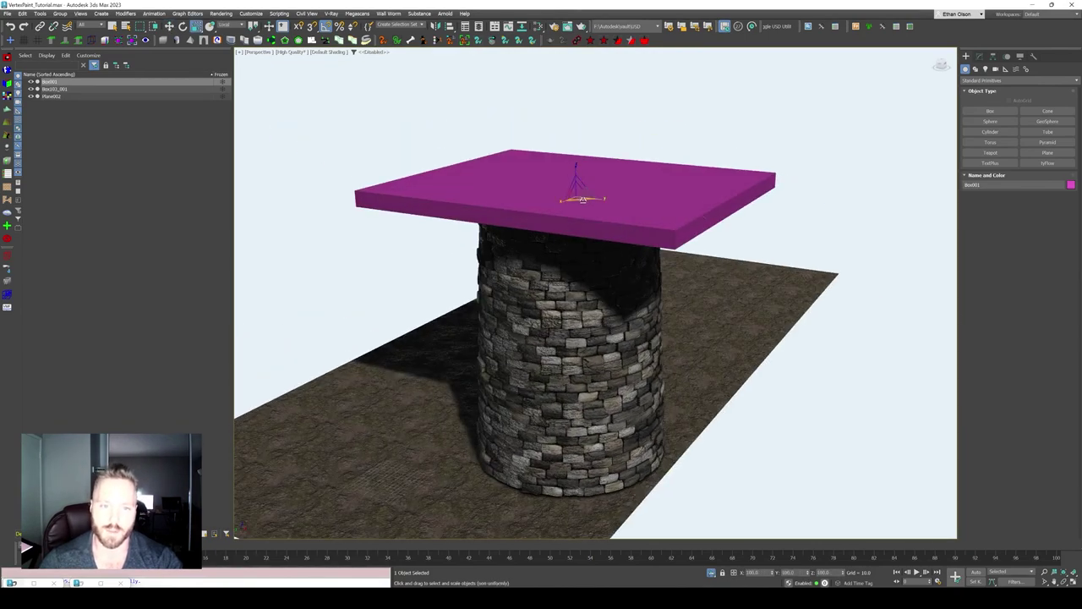
pyautogui.moveTo(581, 200)
pyautogui.keyDown('alt'); pyautogui.mouseDown(button='middle')
pyautogui.moveTo(542, 222)
pyautogui.moveTo(549, 226)
pyautogui.mouseUp(button='middle'); pyautogui.keyUp('alt')
pyautogui.scroll(3, 537, 224)
pyautogui.scroll(2, 533, 227)
pyautogui.moveTo(687, 217)
pyautogui.keyDown('alt'); pyautogui.mouseDown(button='middle')
pyautogui.moveTo(618, 146)
pyautogui.moveTo(618, 195)
pyautogui.moveTo(828, 174)
pyautogui.moveTo(716, 208)
pyautogui.mouseUp(button='middle'); pyautogui.keyUp('alt')
pyautogui.press('F4')
pyautogui.click(978, 55)
# - Add a Noise modifier to the box with Z strength about 85
pyautogui.click(998, 79)
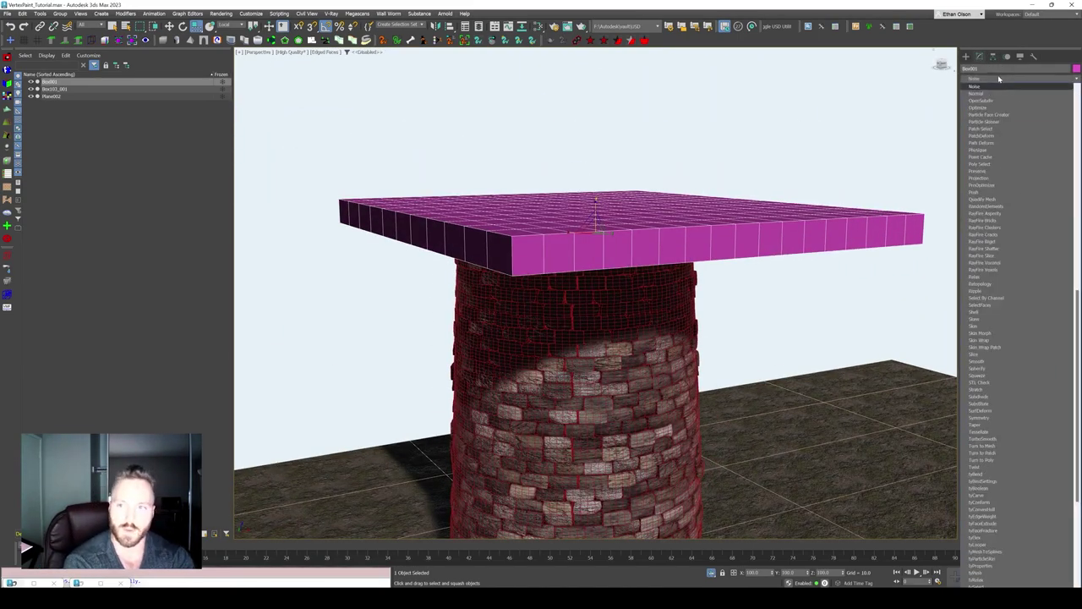
pyautogui.press('Return')
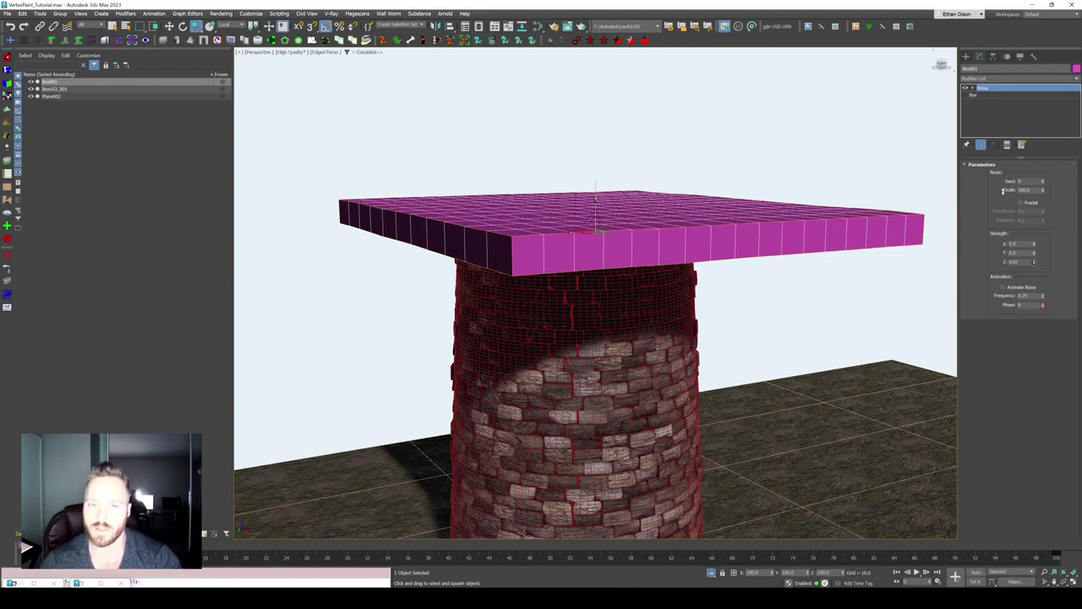
pyautogui.moveTo(1033, 261); pyautogui.dragTo(751, 217)
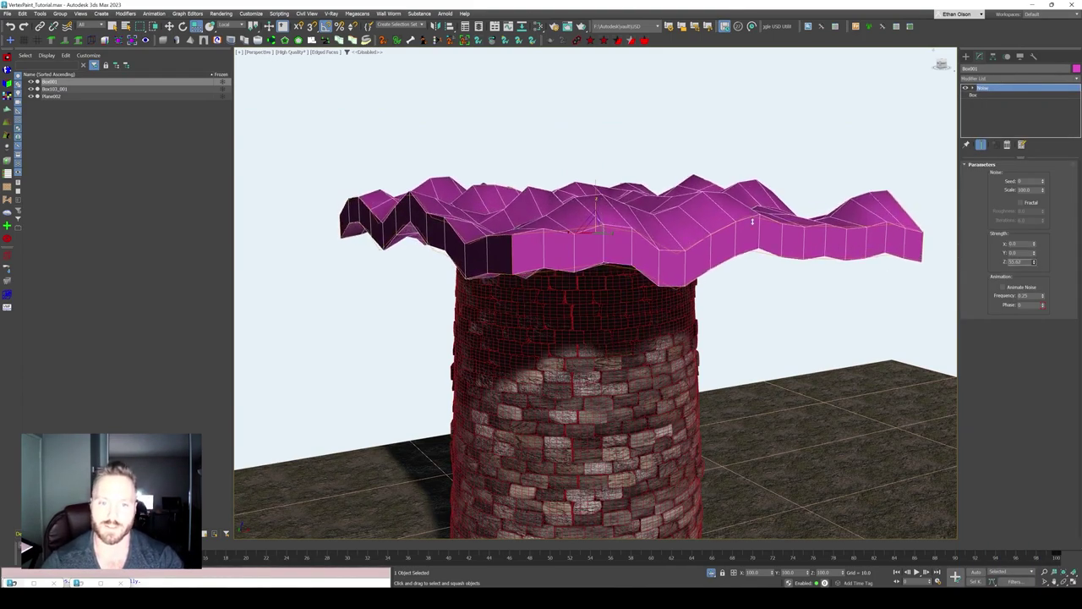
pyautogui.moveTo(752, 218)
pyautogui.keyDown('alt'); pyautogui.mouseDown(button='middle')
pyautogui.moveTo(708, 335)
pyautogui.moveTo(684, 287)
pyautogui.mouseUp(button='middle'); pyautogui.keyUp('alt')
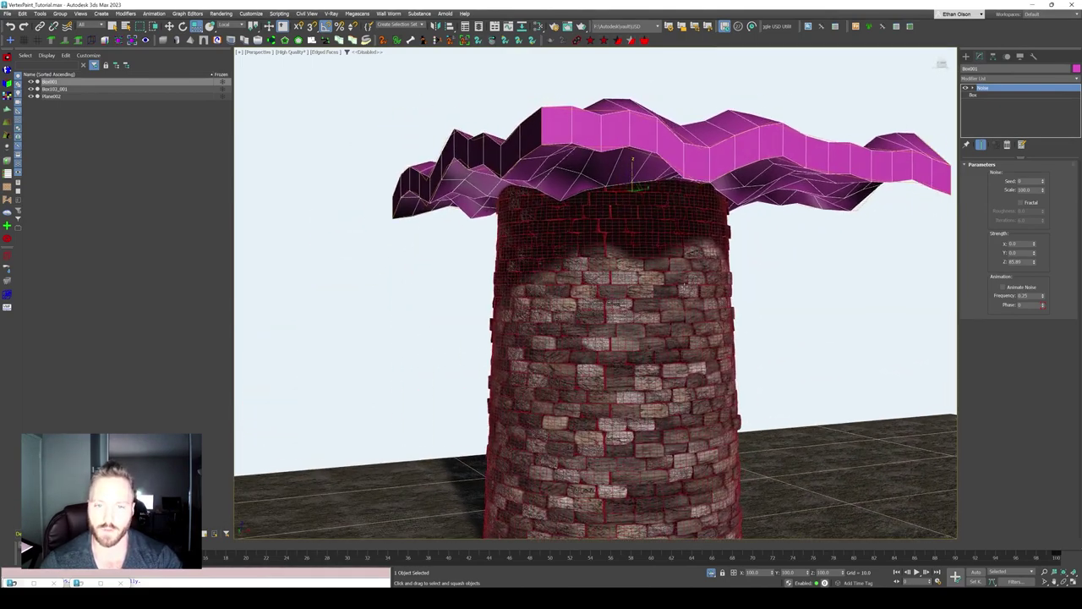
# - Set the tower's Vol. Select to Vertex level, picking Box001 as the mesh object
pyautogui.click(684, 287)
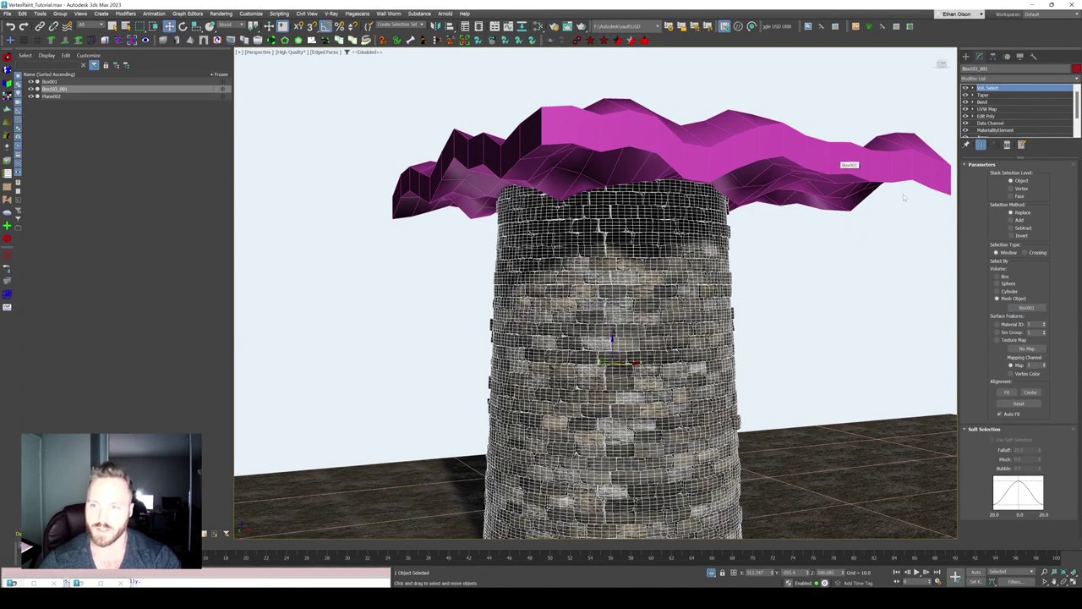
pyautogui.click(1012, 188)
pyautogui.scroll(5, 677, 253)
pyautogui.keyDown('alt'); pyautogui.moveTo(676, 254); pyautogui.dragTo(739, 198, button='middle'); pyautogui.keyUp('alt')
# - Make the wavy box see-through and reselect the stone tower
pyautogui.click(751, 160)
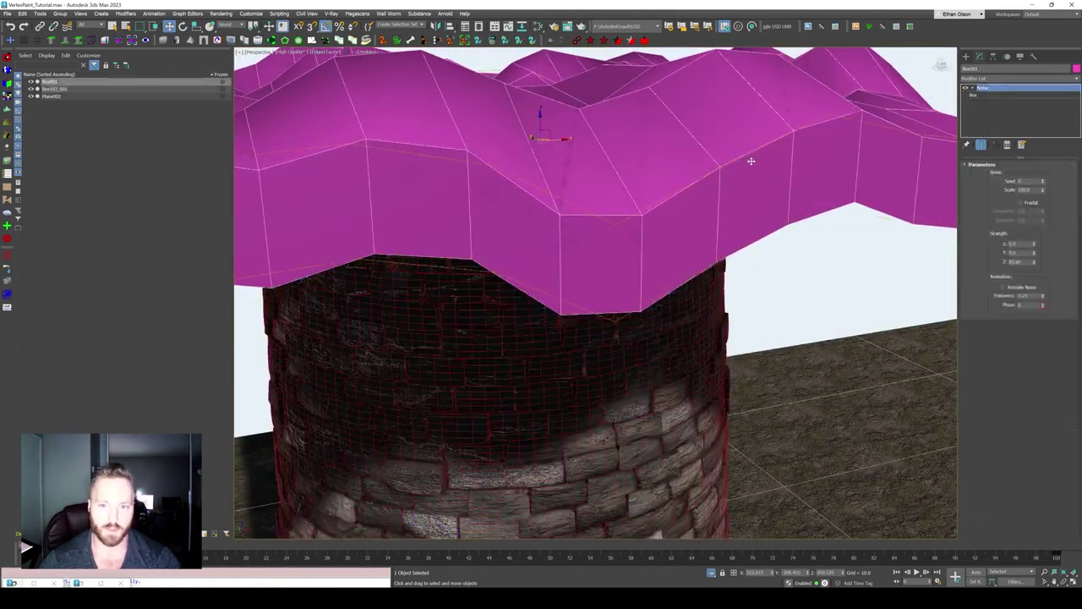
pyautogui.hotkey('alt', 'x')
pyautogui.moveTo(751, 160)
pyautogui.keyDown('alt'); pyautogui.mouseDown(button='middle')
pyautogui.moveTo(752, 208)
pyautogui.moveTo(758, 201)
pyautogui.moveTo(642, 300)
pyautogui.moveTo(727, 245)
pyautogui.mouseUp(button='middle'); pyautogui.keyUp('alt')
pyautogui.scroll(-3, 757, 201)
pyautogui.scroll(-4, 758, 201)
pyautogui.click(642, 300)
pyautogui.click(1023, 82)
pyautogui.scroll(-2, 1021, 93)
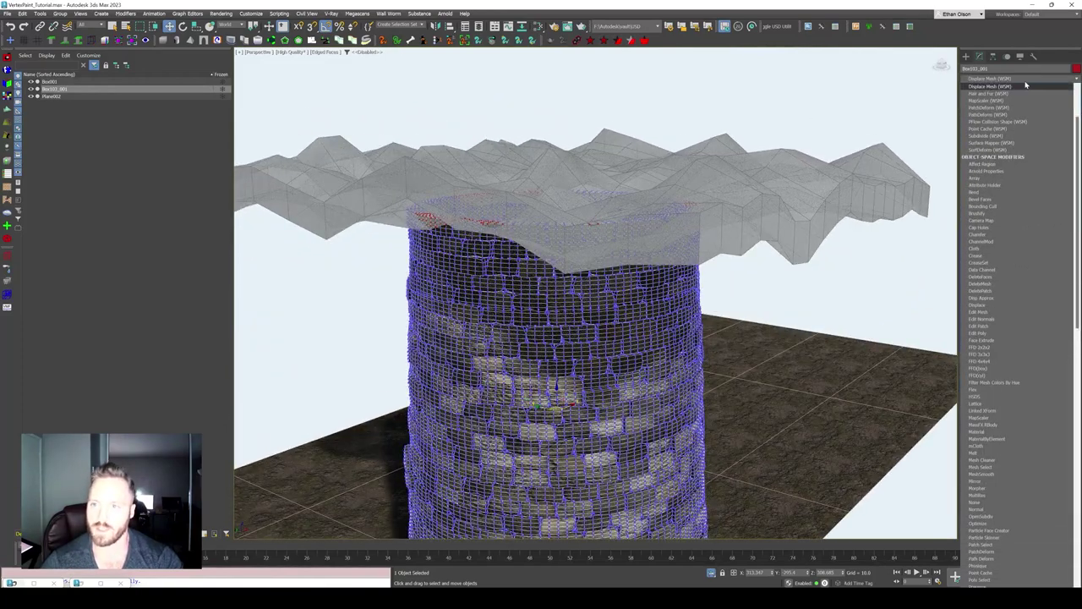
# - Add a DeleteFaces modifier to the tower using the selected vertices
pyautogui.click(1017, 87)
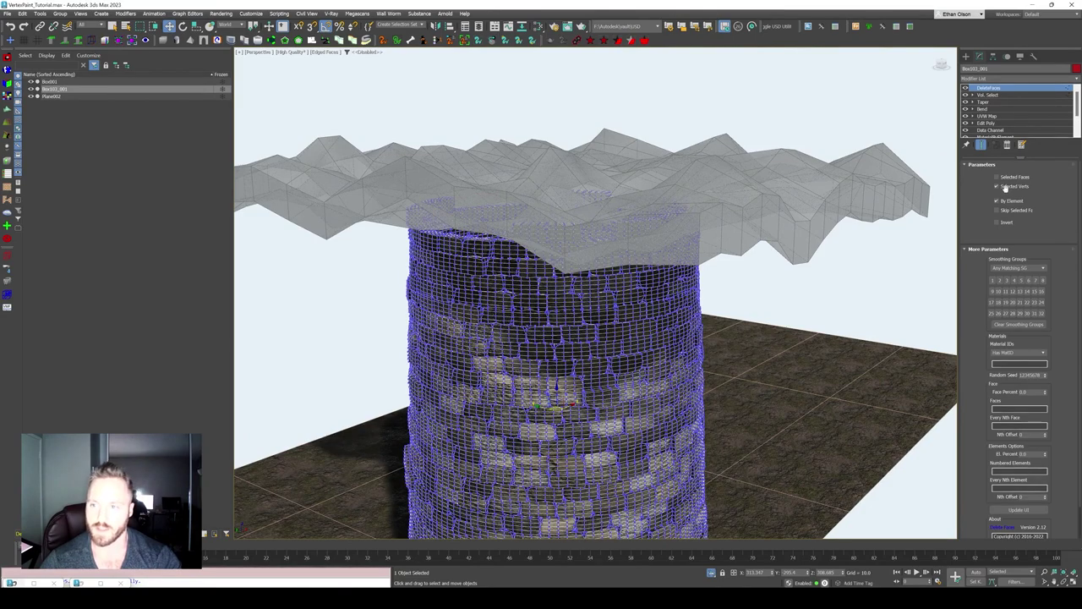
pyautogui.scroll(3, 619, 298)
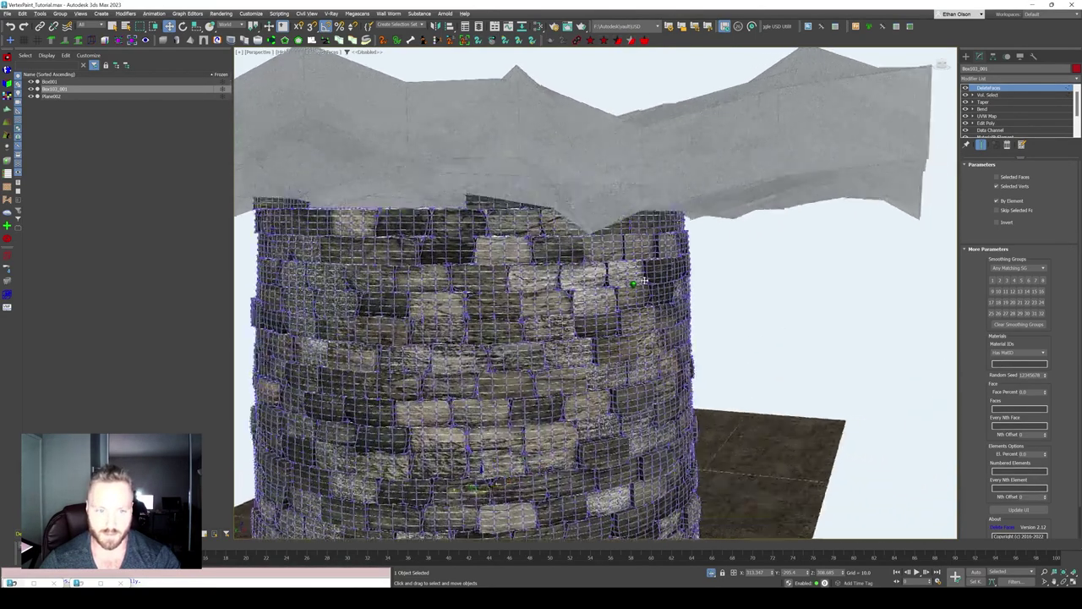
pyautogui.keyDown('alt'); pyautogui.moveTo(619, 298); pyautogui.dragTo(764, 194, button='middle'); pyautogui.keyUp('alt')
pyautogui.scroll(-3, 677, 260)
# - Lower the wavy Box001 slightly along Z to break the tower's top
pyautogui.click(619, 174)
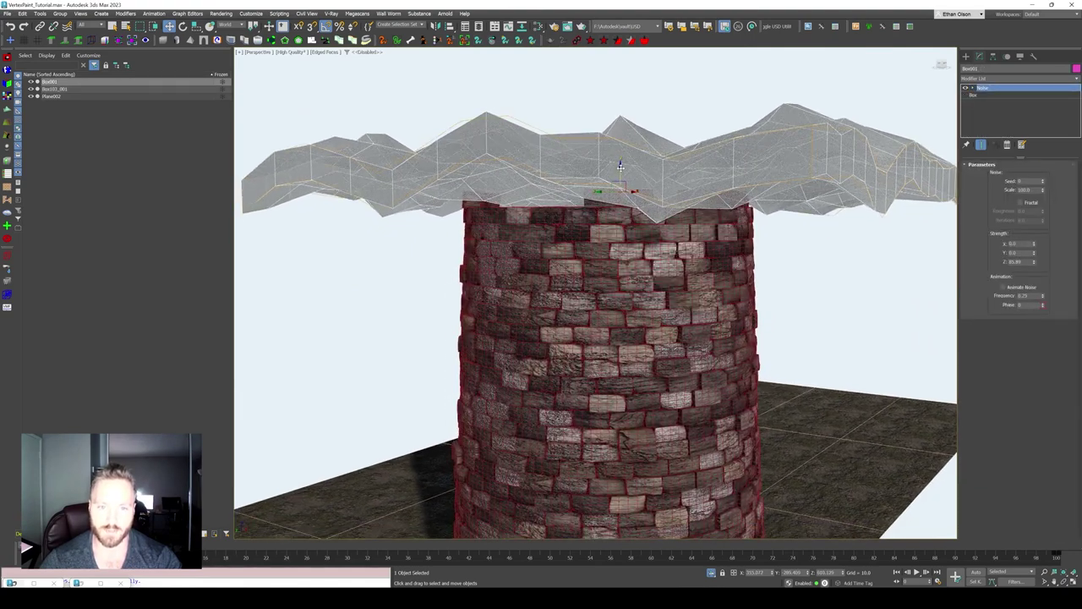
pyautogui.moveTo(619, 168); pyautogui.dragTo(622, 175)
pyautogui.moveTo(642, 208)
pyautogui.keyDown('alt'); pyautogui.mouseDown(button='middle')
pyautogui.moveTo(561, 138)
pyautogui.moveTo(575, 102)
pyautogui.moveTo(618, 186)
pyautogui.moveTo(643, 203)
pyautogui.mouseUp(button='middle'); pyautogui.keyUp('alt')
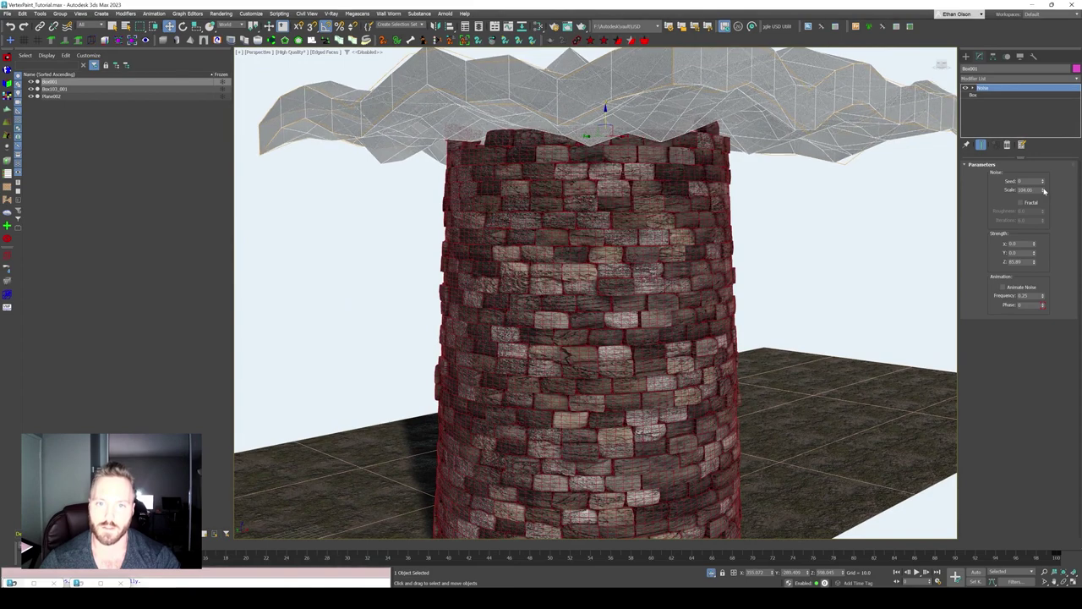
pyautogui.keyDown('alt'); pyautogui.moveTo(609, 110); pyautogui.dragTo(702, 144, button='middle'); pyautogui.keyUp('alt')
# - Hide the wavy Box001 with Hide Selection
pyautogui.rightClick(817, 180)
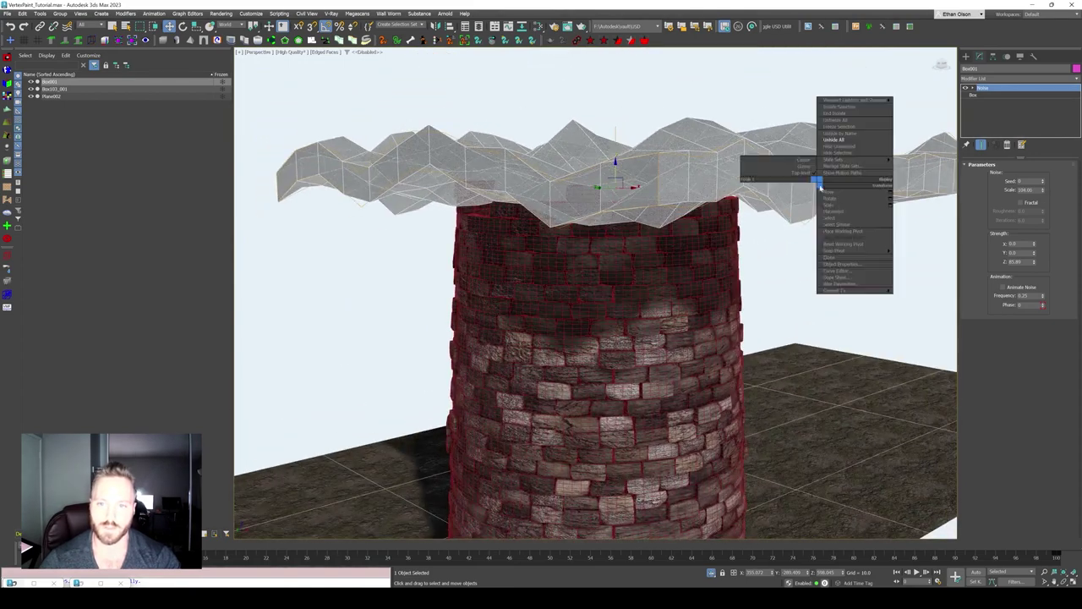
pyautogui.click(868, 154)
pyautogui.moveTo(868, 155)
pyautogui.keyDown('alt'); pyautogui.mouseDown(button='middle')
pyautogui.moveTo(569, 215)
pyautogui.moveTo(676, 186)
pyautogui.moveTo(718, 212)
pyautogui.moveTo(795, 212)
pyautogui.moveTo(786, 228)
pyautogui.mouseUp(button='middle'); pyautogui.keyUp('alt')
# - Select the tower and view its original brick wall at Editable Poly level
pyautogui.click(609, 279)
pyautogui.scroll(3, 795, 224)
pyautogui.scroll(-3, 794, 224)
pyautogui.keyDown('alt'); pyautogui.moveTo(710, 253); pyautogui.dragTo(711, 262, button='middle'); pyautogui.keyUp('alt')
pyautogui.moveTo(551, 205)
pyautogui.keyDown('alt'); pyautogui.mouseDown(button='middle')
pyautogui.moveTo(587, 205)
pyautogui.moveTo(507, 165)
pyautogui.moveTo(563, 181)
pyautogui.moveTo(631, 222)
pyautogui.moveTo(618, 285)
pyautogui.moveTo(610, 250)
pyautogui.moveTo(615, 264)
pyautogui.moveTo(646, 240)
pyautogui.moveTo(630, 288)
pyautogui.moveTo(657, 271)
pyautogui.moveTo(688, 296)
pyautogui.moveTo(710, 288)
pyautogui.mouseUp(button='middle'); pyautogui.keyUp('alt')
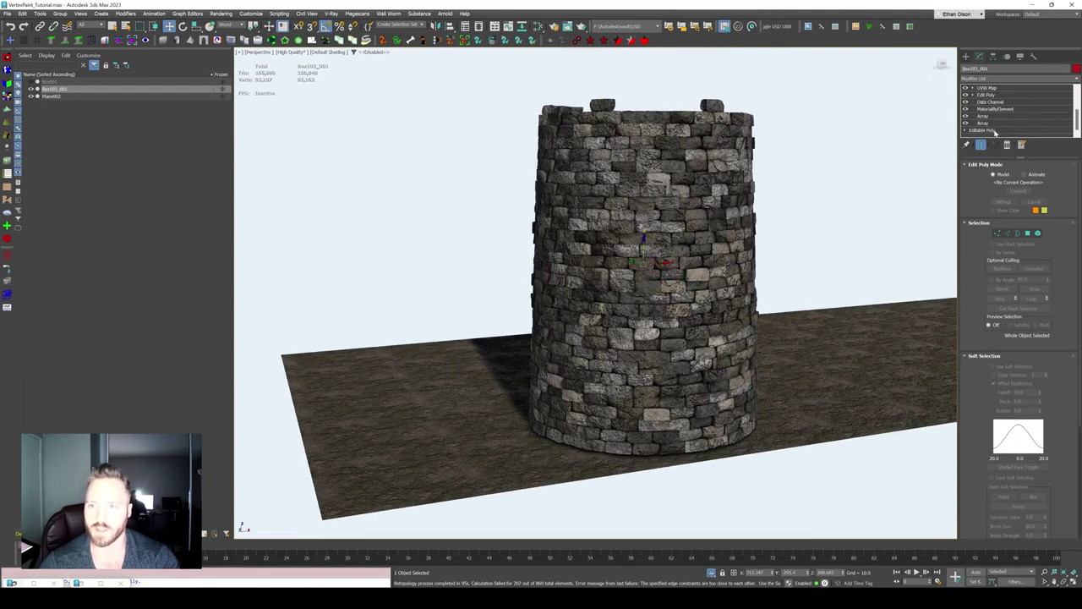
pyautogui.moveTo(807, 221)
pyautogui.keyDown('alt'); pyautogui.mouseDown(button='middle')
pyautogui.moveTo(702, 265)
pyautogui.moveTo(596, 262)
pyautogui.mouseUp(button='middle'); pyautogui.keyUp('alt')
pyautogui.scroll(-3, 602, 262)
# - Add a Slice modifier to the tower
pyautogui.click(991, 78)
pyautogui.write('sl')
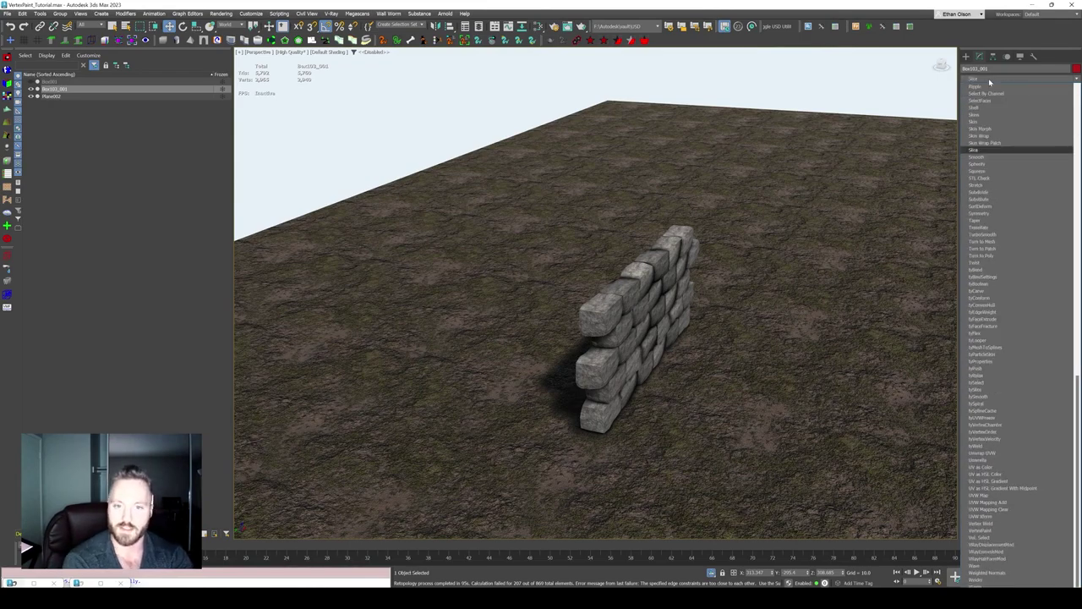
pyautogui.press('Return')
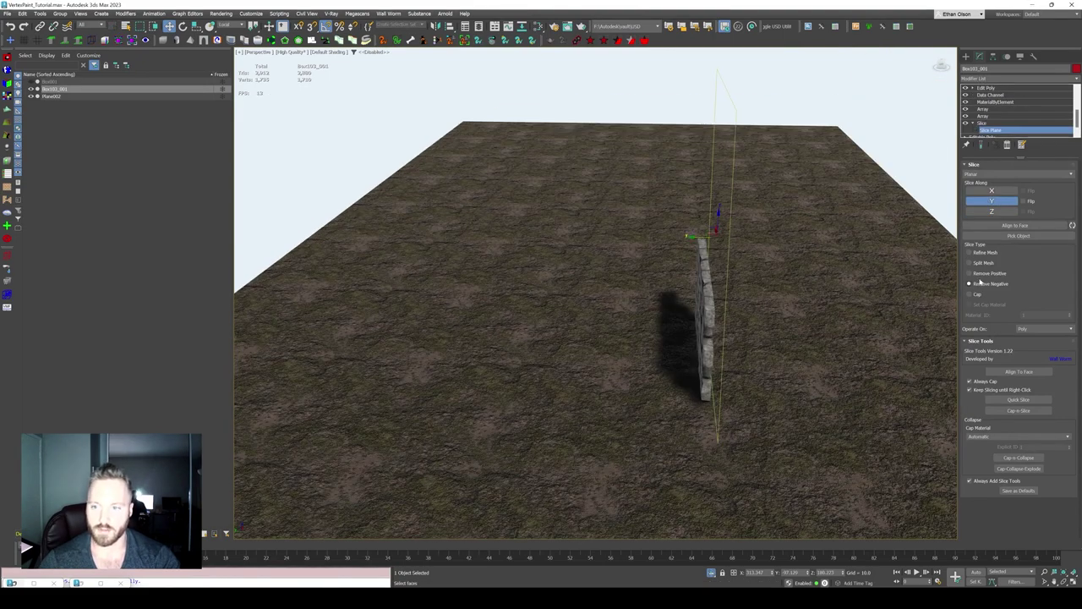
# - Set the Slice to cut along Y with Remove Negative, discarding the back half
pyautogui.click(980, 273)
pyautogui.keyDown('alt'); pyautogui.moveTo(757, 275); pyautogui.dragTo(663, 108, button='middle'); pyautogui.keyUp('alt')
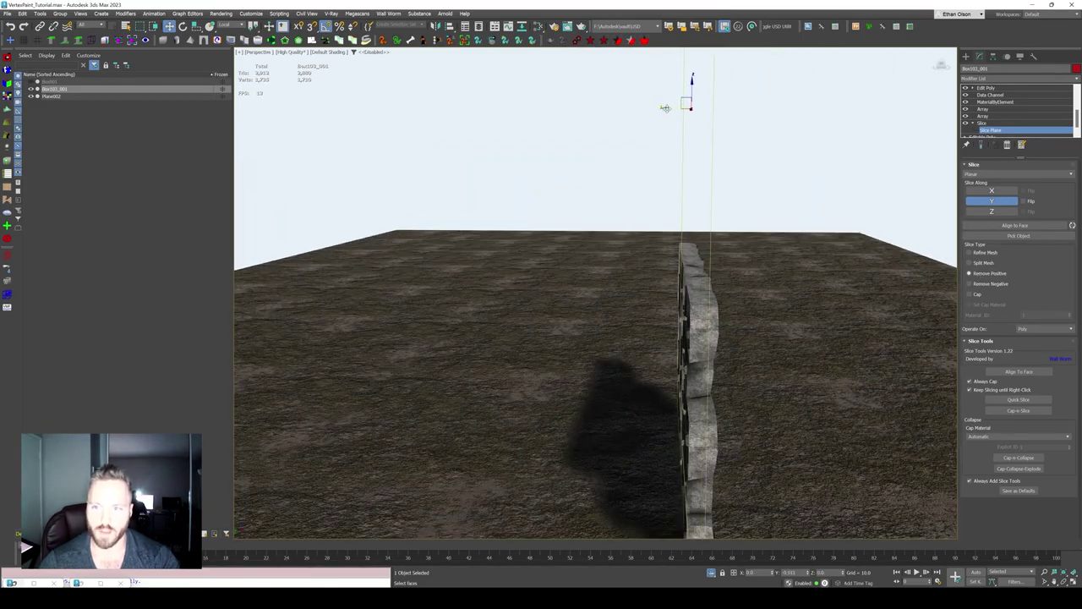
pyautogui.click(980, 145)
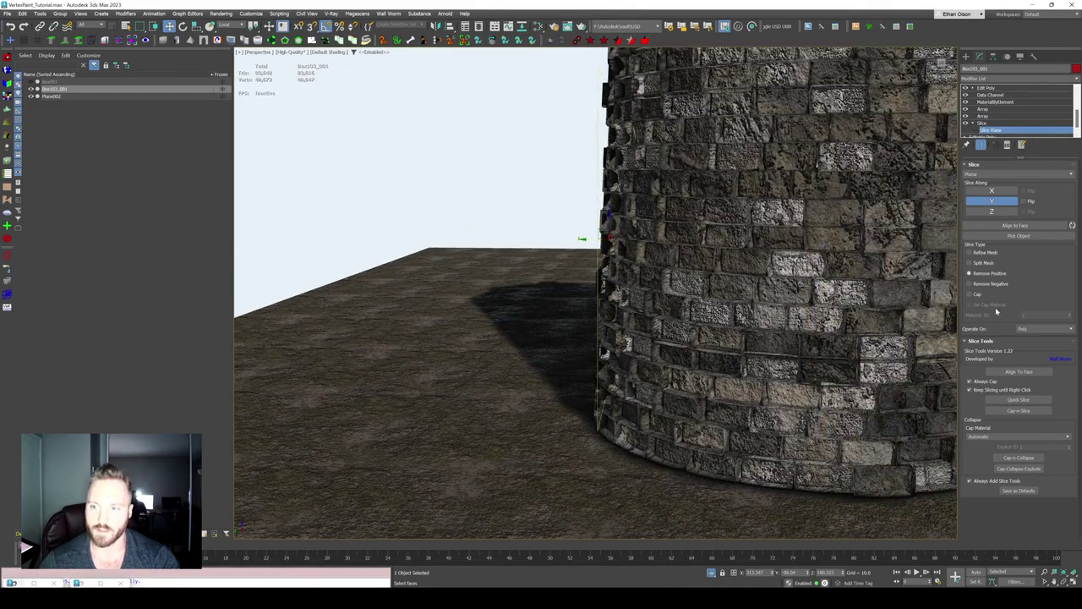
pyautogui.click(978, 285)
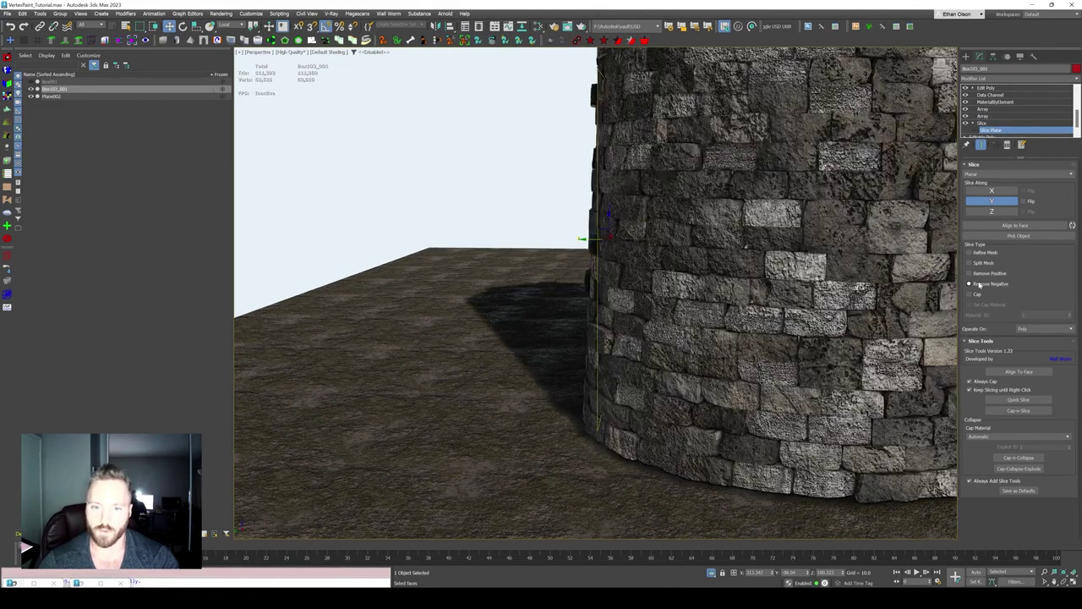
pyautogui.scroll(-5, 824, 279)
pyautogui.moveTo(825, 279)
pyautogui.keyDown('alt'); pyautogui.mouseDown(button='middle')
pyautogui.moveTo(583, 307)
pyautogui.moveTo(603, 396)
pyautogui.moveTo(632, 330)
pyautogui.mouseUp(button='middle'); pyautogui.keyUp('alt')
pyautogui.scroll(4, 583, 307)
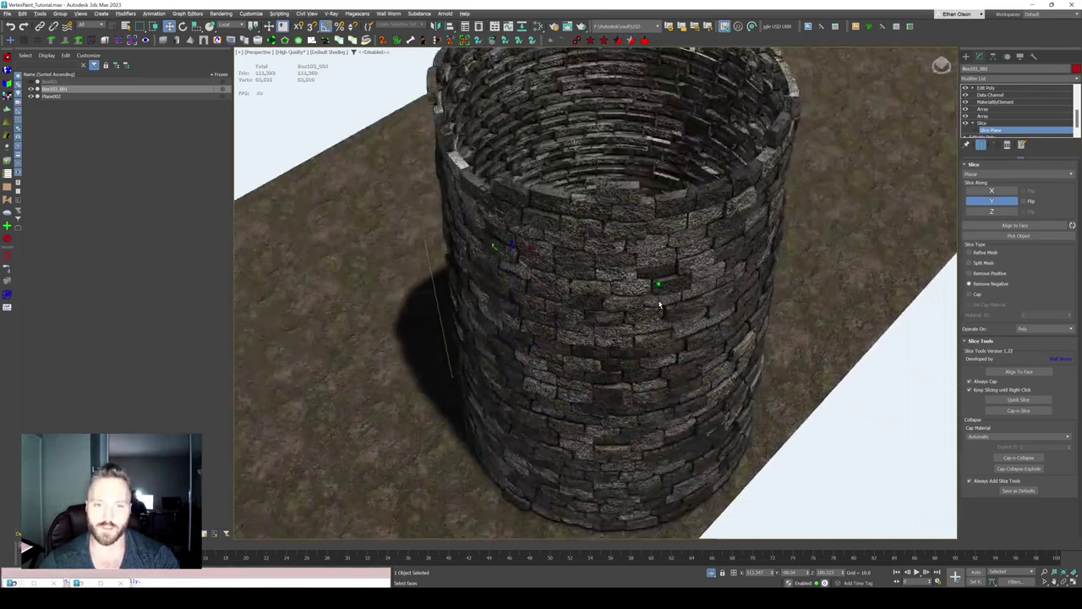
pyautogui.moveTo(660, 307)
pyautogui.keyDown('alt'); pyautogui.mouseDown(button='middle')
pyautogui.moveTo(652, 316)
pyautogui.moveTo(676, 281)
pyautogui.moveTo(615, 356)
pyautogui.moveTo(527, 394)
pyautogui.moveTo(640, 288)
pyautogui.moveTo(648, 266)
pyautogui.moveTo(614, 200)
pyautogui.moveTo(623, 321)
pyautogui.moveTo(759, 254)
pyautogui.moveTo(744, 271)
pyautogui.moveTo(766, 290)
pyautogui.mouseUp(button='middle'); pyautogui.keyUp('alt')
# - Zoom and orbit around the sliced tower to inspect the cut
pyautogui.scroll(3, 668, 291)
pyautogui.scroll(-3, 653, 309)
pyautogui.scroll(-4, 660, 296)
pyautogui.scroll(4, 732, 283)
pyautogui.scroll(-1, 766, 290)
pyautogui.scroll(-3, 768, 289)
pyautogui.scroll(5, 747, 302)
pyautogui.scroll(-4, 742, 307)
pyautogui.scroll(-2, 787, 322)
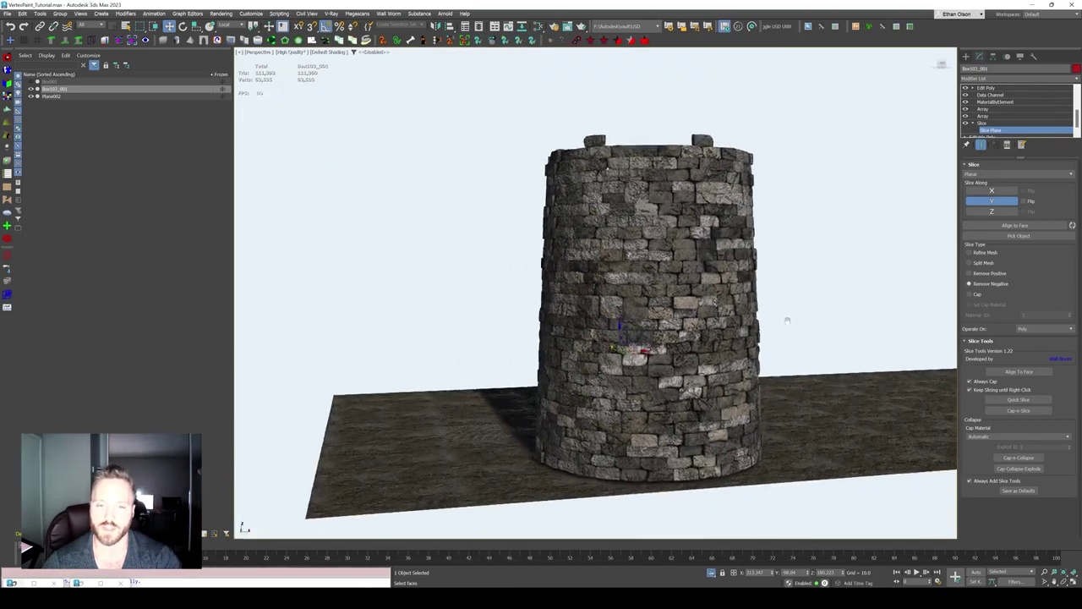
pyautogui.scroll(3, 761, 320)
pyautogui.moveTo(734, 313)
pyautogui.keyDown('alt'); pyautogui.mouseDown(button='middle')
pyautogui.moveTo(706, 298)
pyautogui.moveTo(639, 315)
pyautogui.mouseUp(button='middle'); pyautogui.keyUp('alt')
pyautogui.scroll(-2, 706, 299)
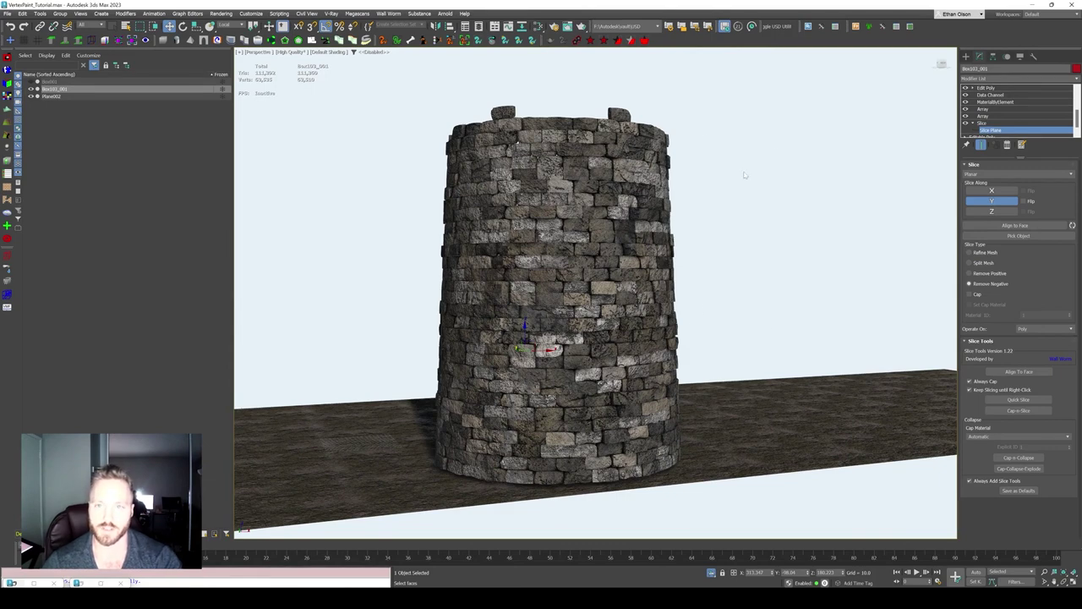
# - Insert a Data Channel modifier above the UVW mapping
pyautogui.scroll(3, 1057, 108)
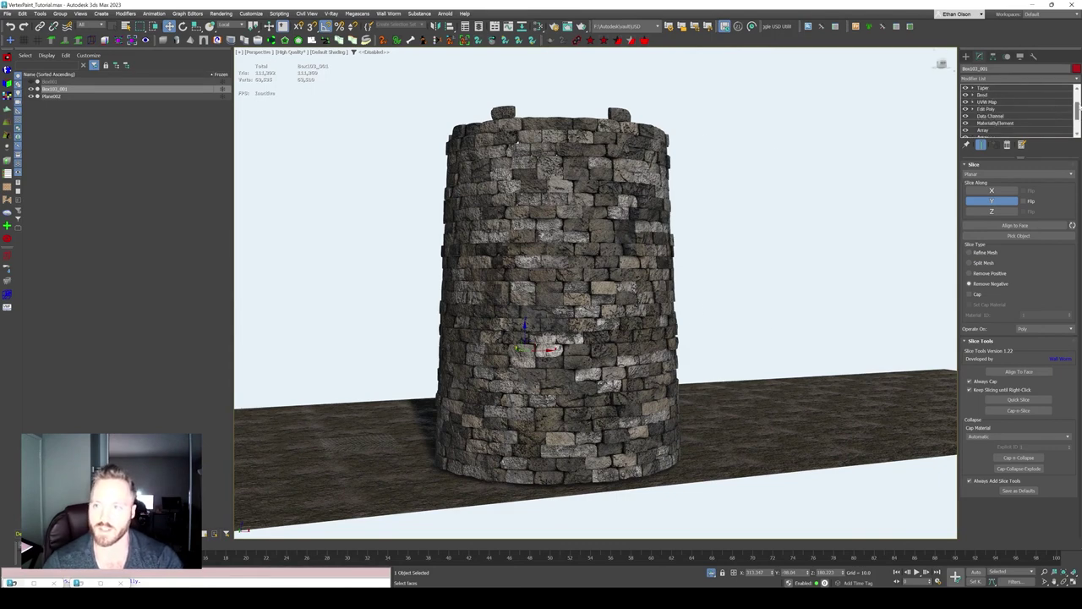
pyautogui.scroll(3, 1019, 109)
pyautogui.click(1004, 88)
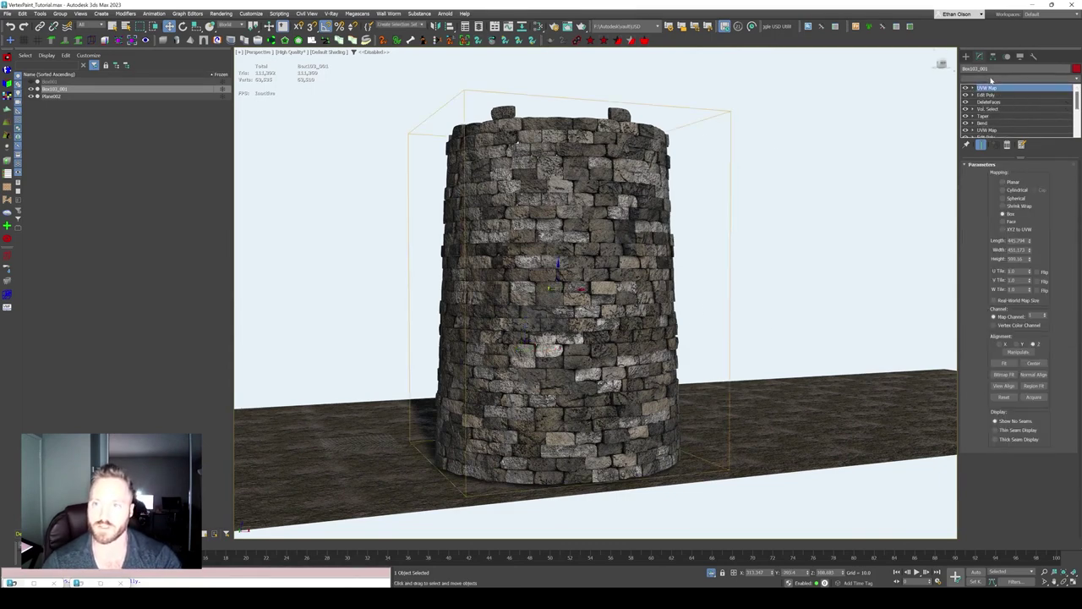
pyautogui.click(991, 78)
pyautogui.scroll(-5, 994, 85)
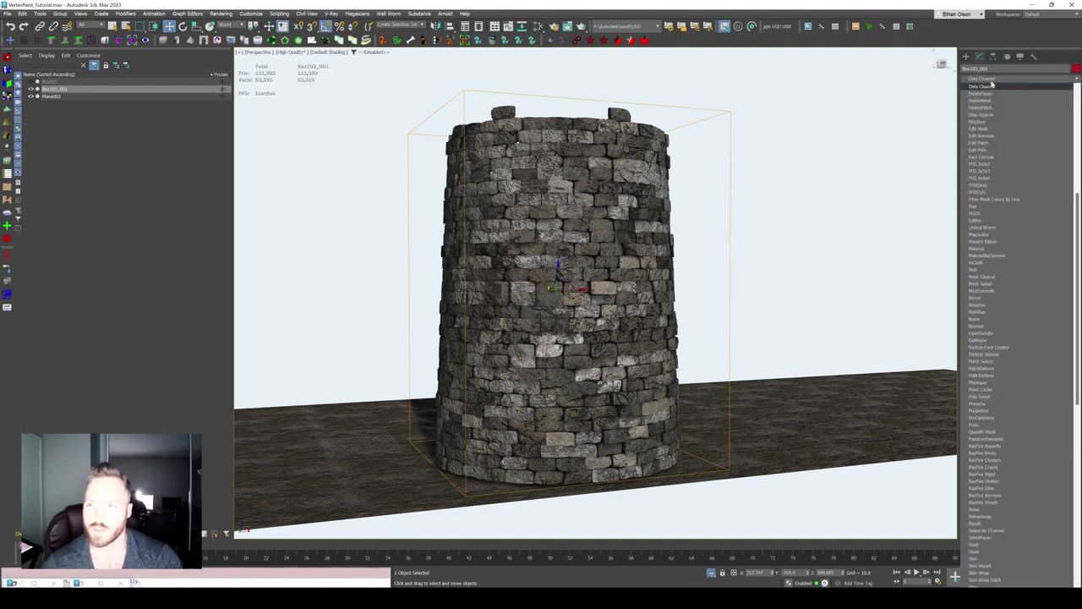
pyautogui.click(993, 85)
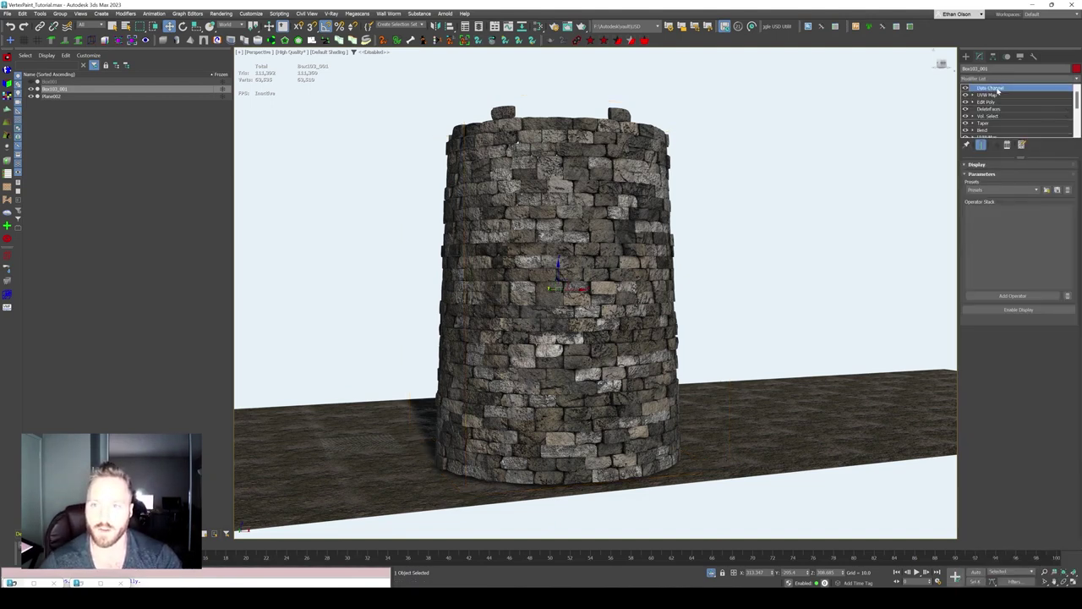
# - Load the Dirt Map preset into the Data Channel modifier
pyautogui.click(1041, 190)
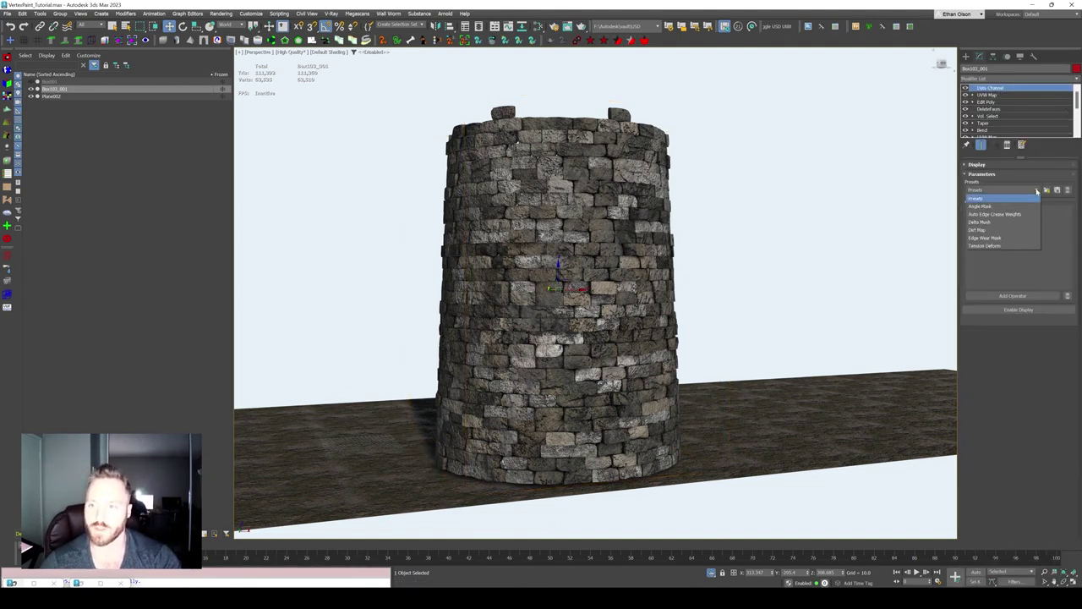
pyautogui.click(1007, 233)
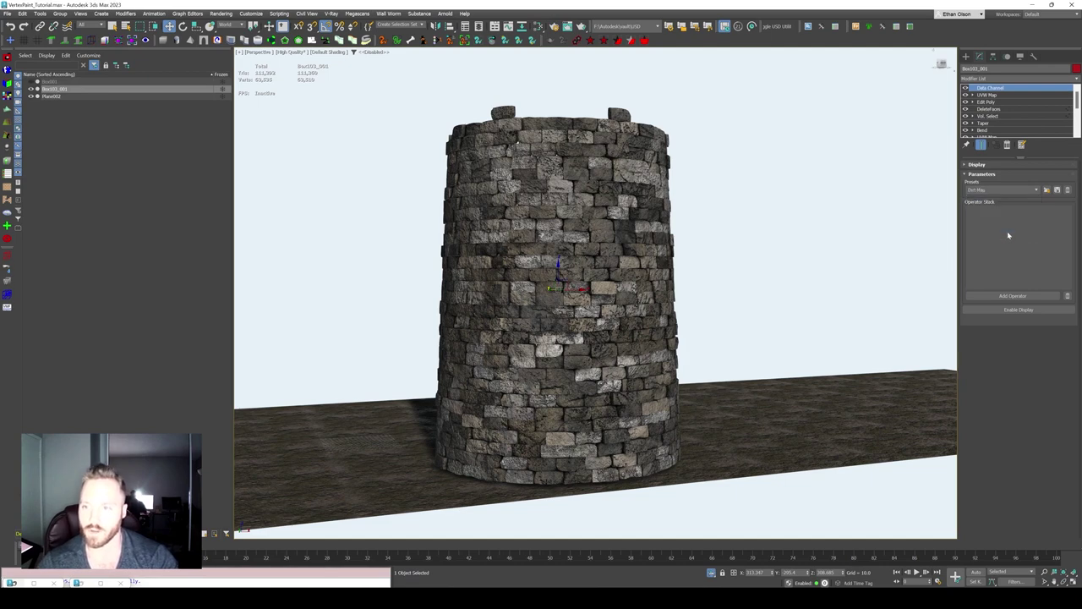
pyautogui.click(1046, 191)
pyautogui.click(1019, 310)
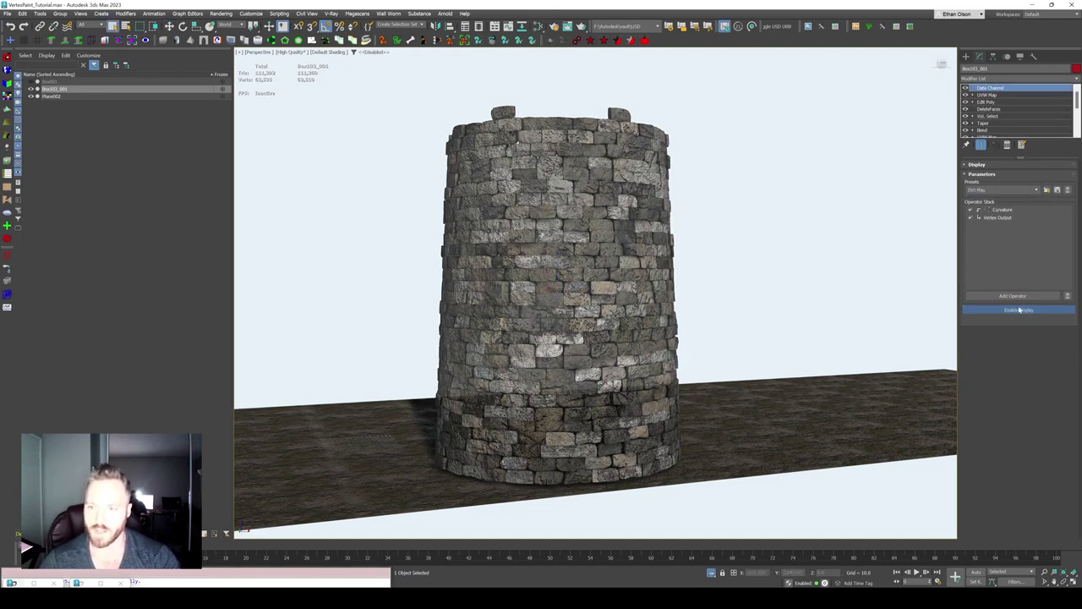
# - Enable Vertex Channel Display in the tower's Object Properties
pyautogui.keyDown('alt'); pyautogui.moveTo(592, 296); pyautogui.dragTo(643, 287, button='middle'); pyautogui.keyUp('alt')
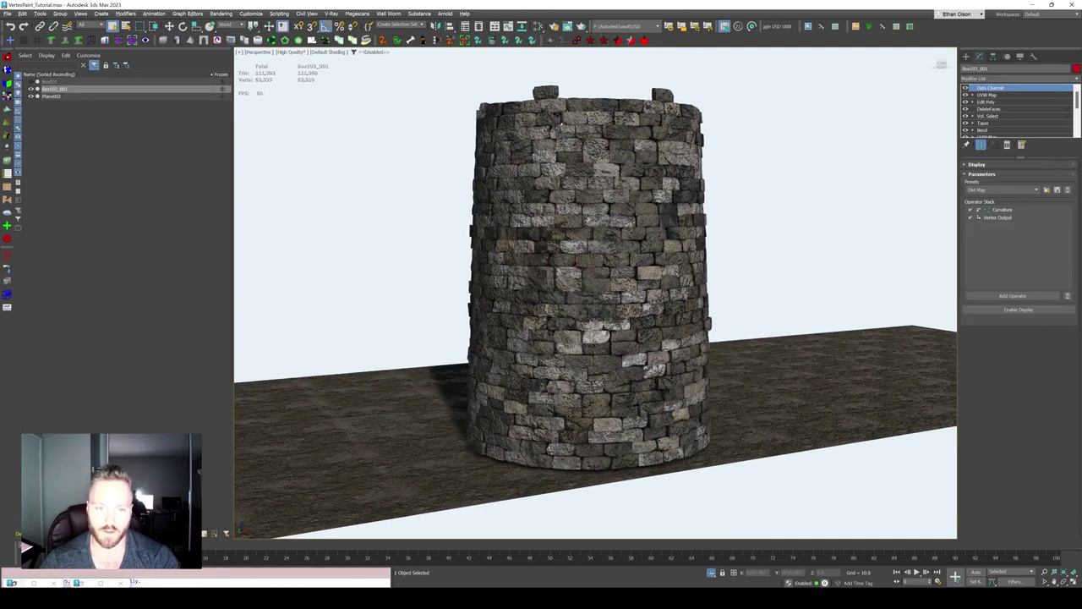
pyautogui.rightClick(645, 298)
pyautogui.moveTo(668, 367)
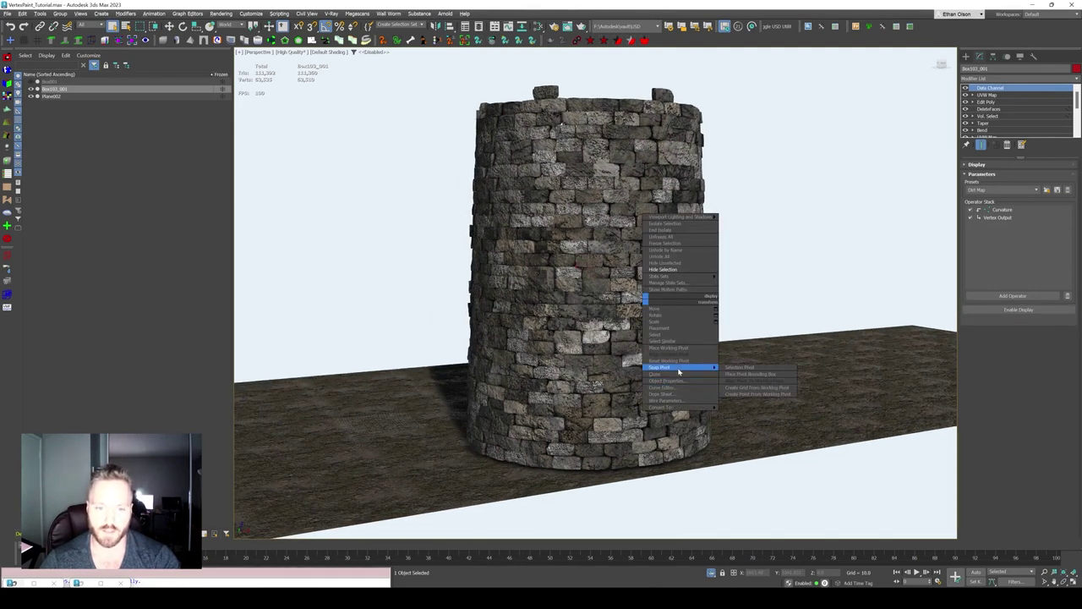
pyautogui.click(663, 380)
pyautogui.click(471, 374)
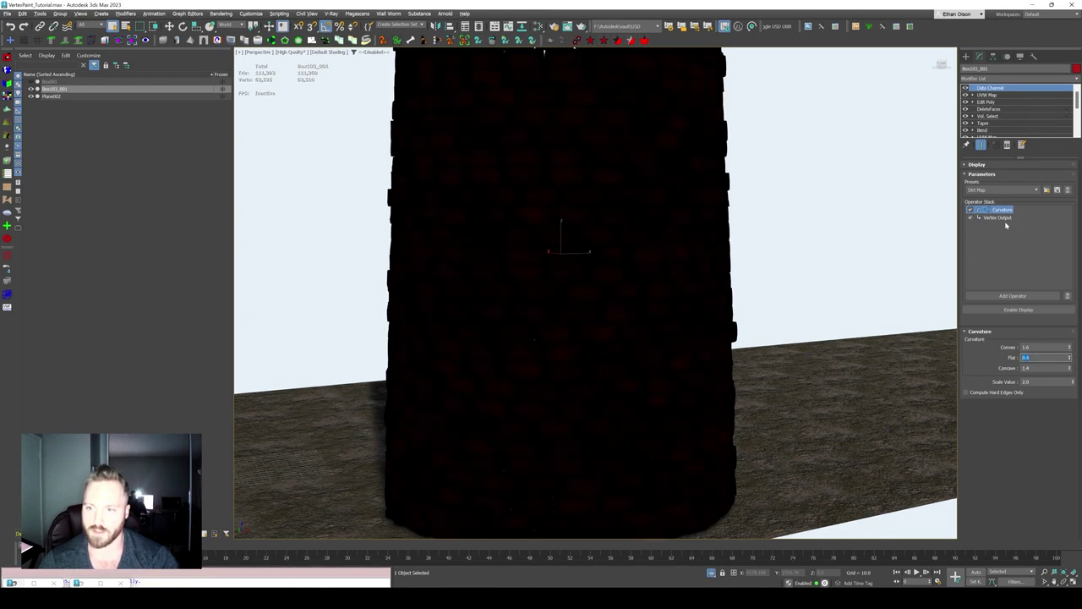
# - Set the Curvature operator's Flat to 0.4 and Scale Value to 0.8, checking the vertex output
pyautogui.click(1000, 218)
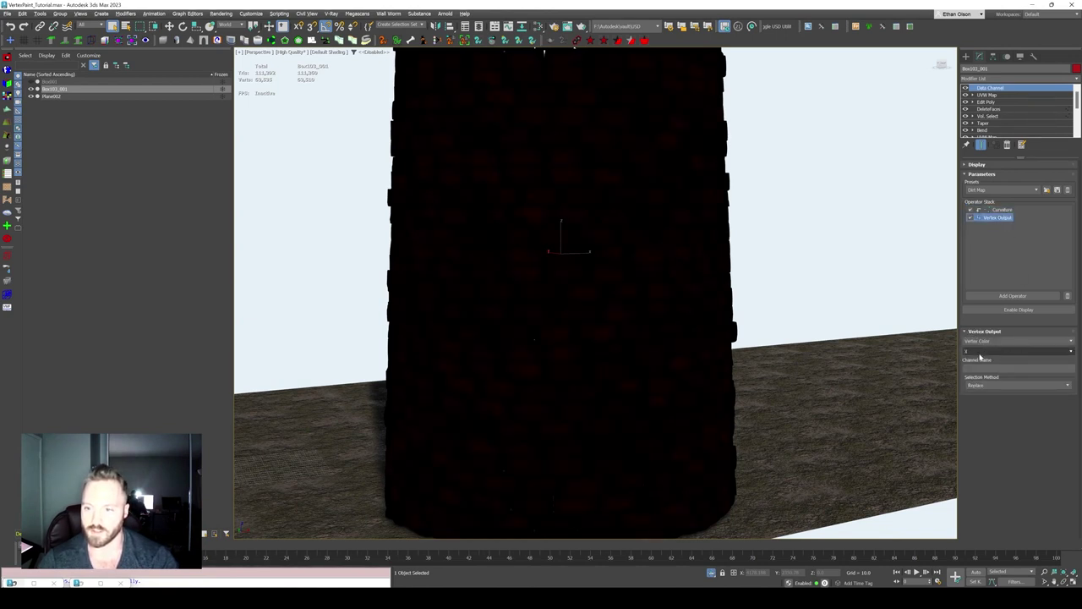
pyautogui.moveTo(769, 281)
pyautogui.keyDown('alt'); pyautogui.mouseDown(button='middle')
pyautogui.moveTo(744, 264)
pyautogui.moveTo(769, 269)
pyautogui.mouseUp(button='middle'); pyautogui.keyUp('alt')
pyautogui.click(1002, 210)
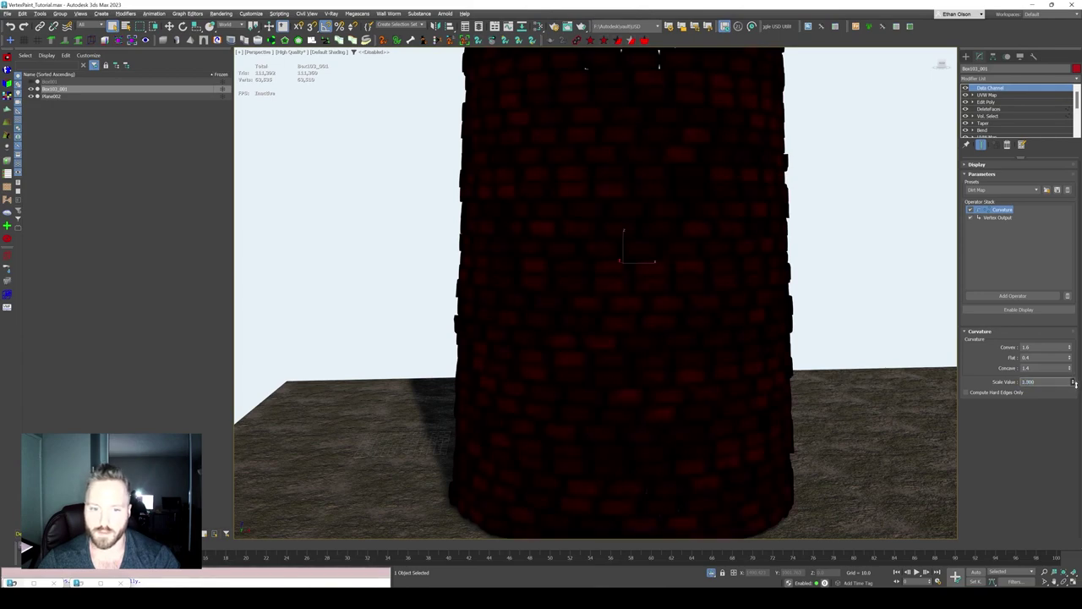
pyautogui.scroll(2, 683, 282)
pyautogui.scroll(2, 648, 290)
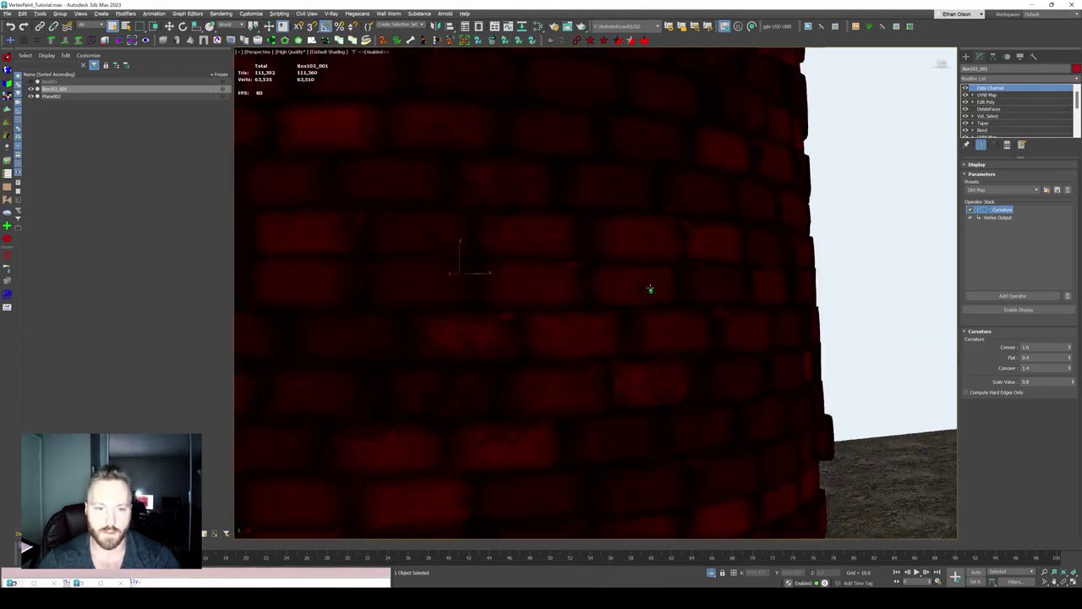
pyautogui.scroll(-6, 639, 316)
pyautogui.scroll(4, 639, 316)
pyautogui.moveTo(640, 309)
pyautogui.keyDown('alt'); pyautogui.mouseDown(button='middle')
pyautogui.moveTo(620, 322)
pyautogui.moveTo(688, 309)
pyautogui.moveTo(707, 345)
pyautogui.moveTo(715, 305)
pyautogui.moveTo(763, 363)
pyautogui.moveTo(664, 350)
pyautogui.moveTo(695, 350)
pyautogui.mouseUp(button='middle'); pyautogui.keyUp('alt')
pyautogui.click(1011, 219)
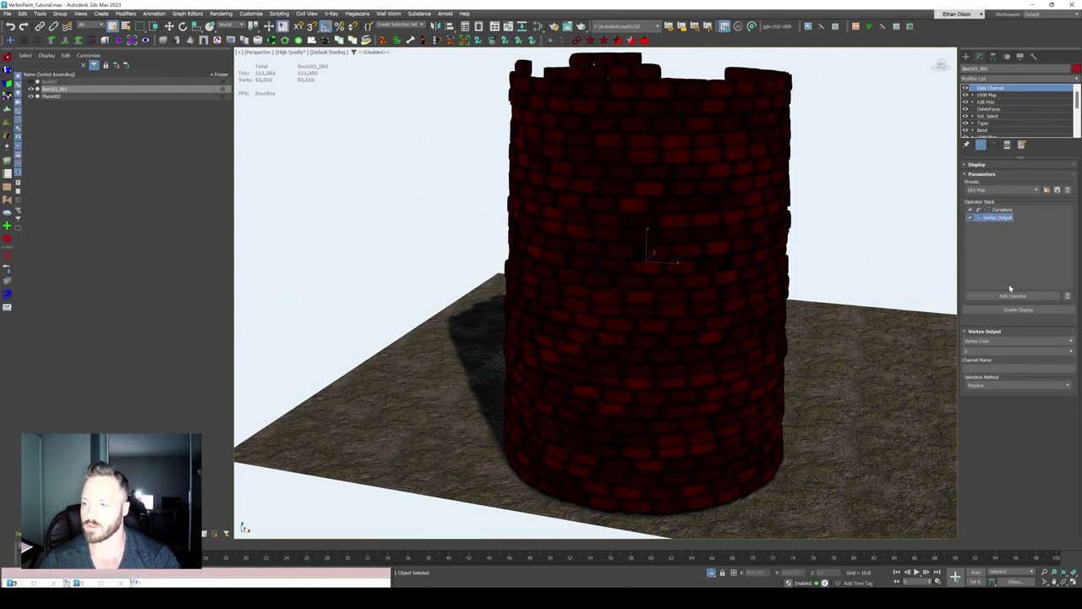
pyautogui.scroll(2, 824, 249)
pyautogui.scroll(3, 780, 264)
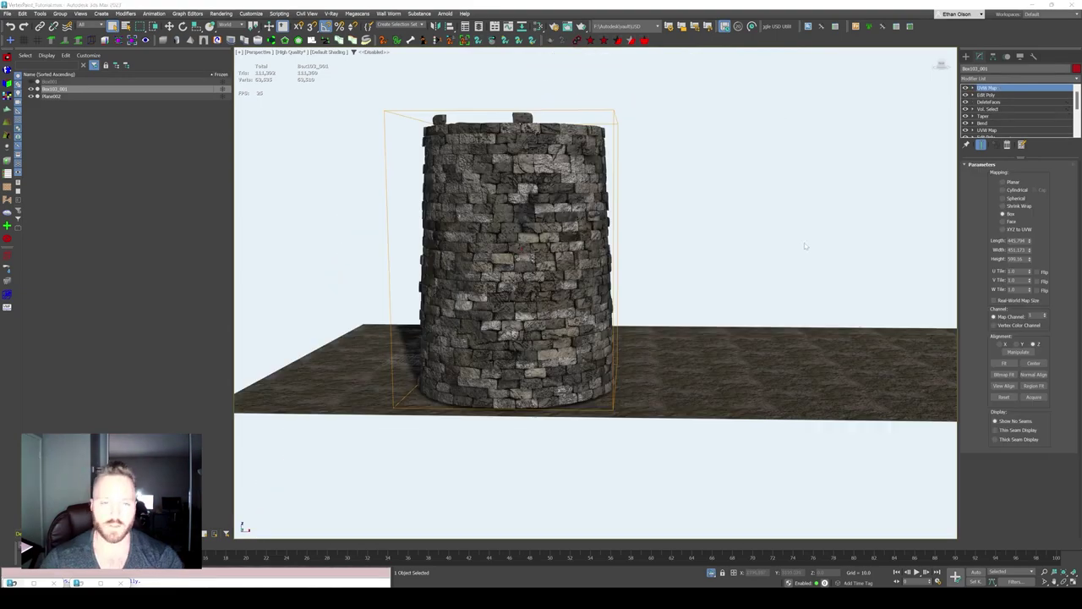
# - Clone the tower as a Copy to its right
pyautogui.moveTo(716, 254)
pyautogui.keyDown('alt'); pyautogui.mouseDown(button='middle')
pyautogui.moveTo(686, 251)
pyautogui.moveTo(597, 280)
pyautogui.moveTo(698, 180)
pyautogui.mouseUp(button='middle'); pyautogui.keyUp('alt')
pyautogui.press('w')
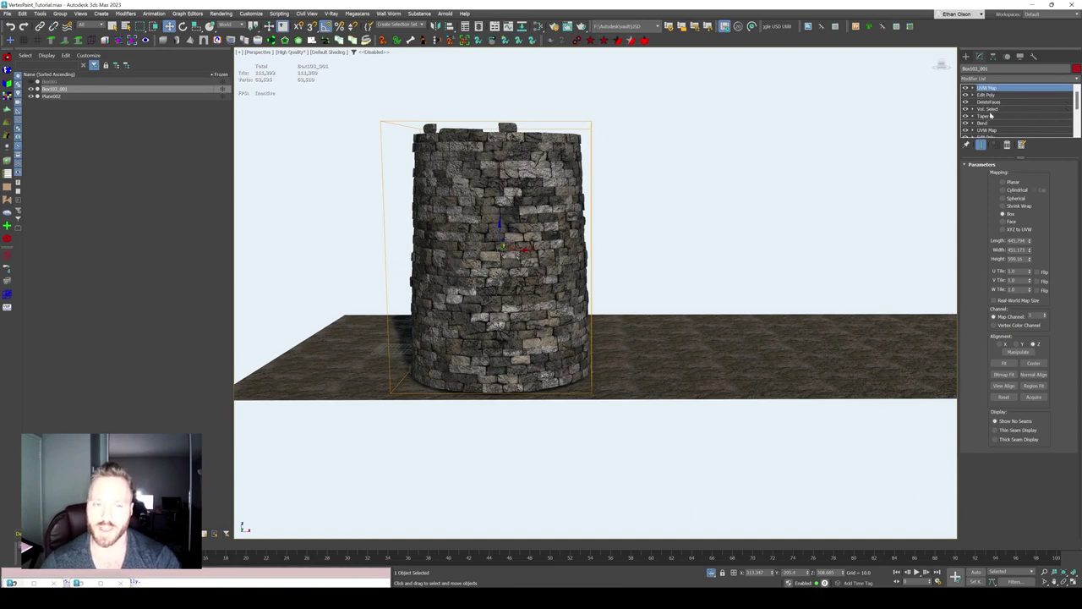
pyautogui.scroll(-5, 984, 119)
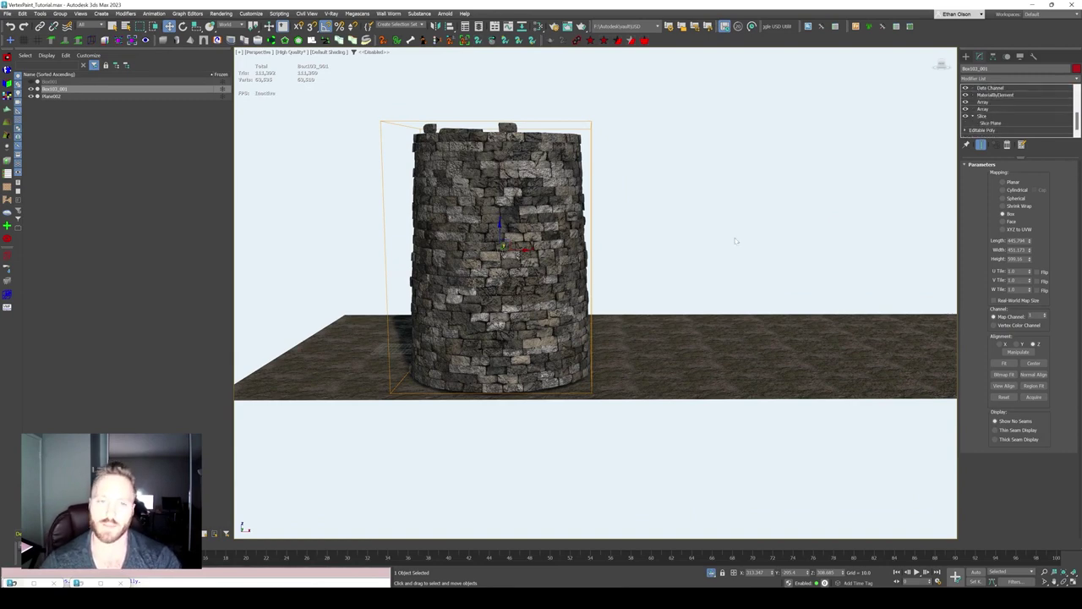
pyautogui.moveTo(530, 258); pyautogui.dragTo(446, 269, button='middle')
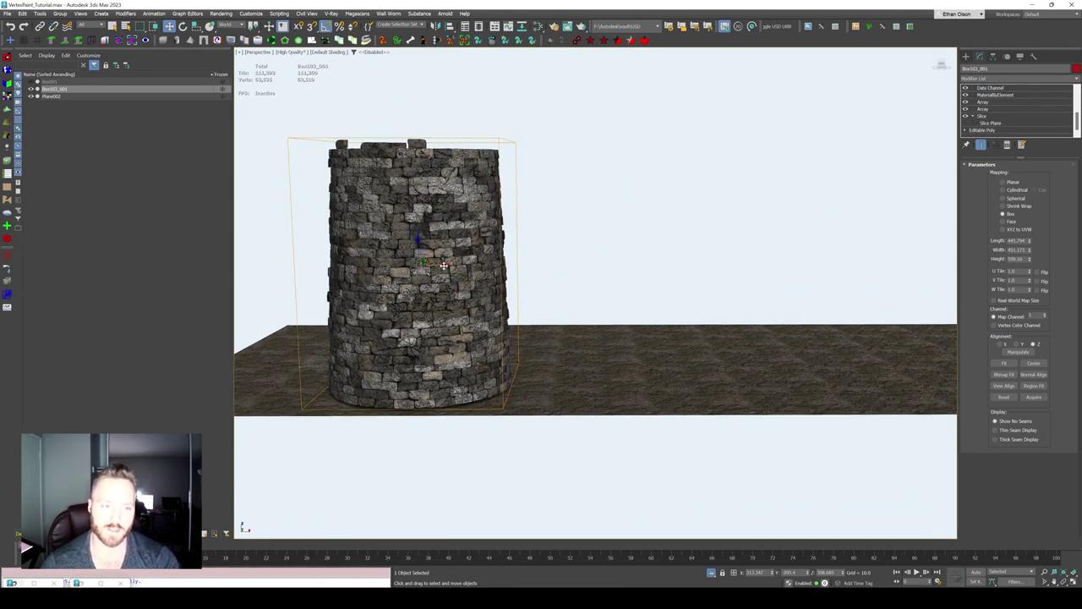
pyautogui.keyDown('shift'); pyautogui.moveTo(443, 266); pyautogui.dragTo(704, 266); pyautogui.keyUp('shift')
pyautogui.click(543, 334)
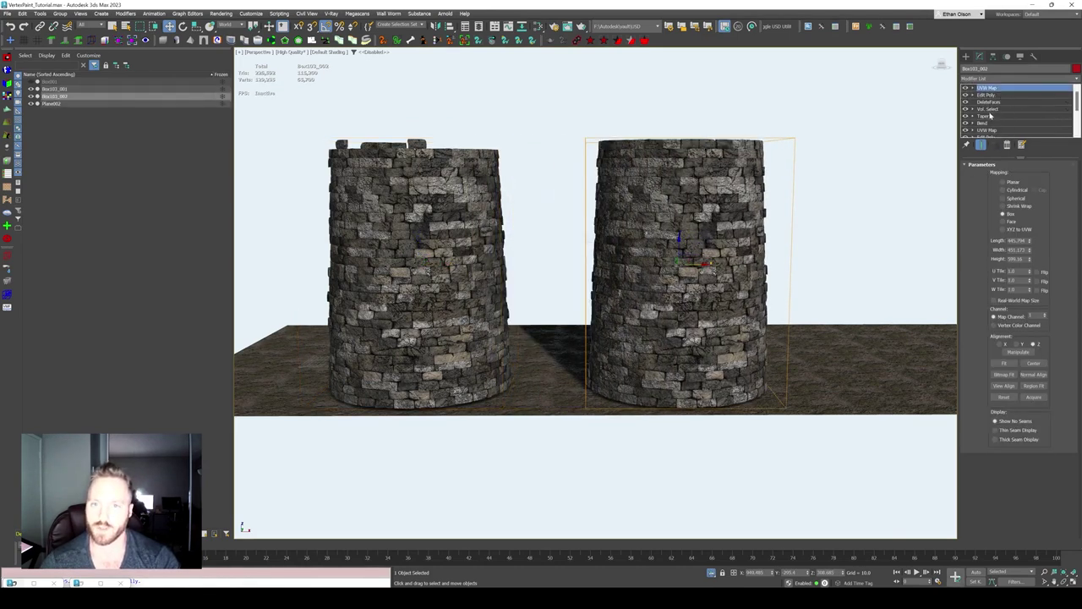
# - Lower the copy's Array Count Z and change its MaterialByElement Seed
pyautogui.scroll(-5, 994, 114)
pyautogui.click(997, 110)
pyautogui.scroll(1, 989, 123)
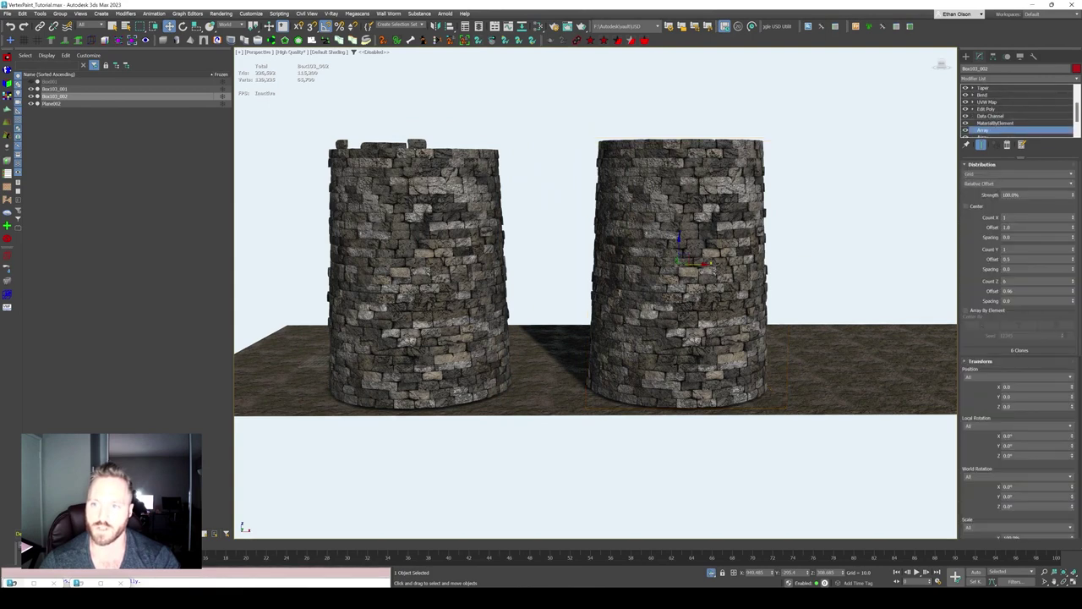
pyautogui.click(1073, 287)
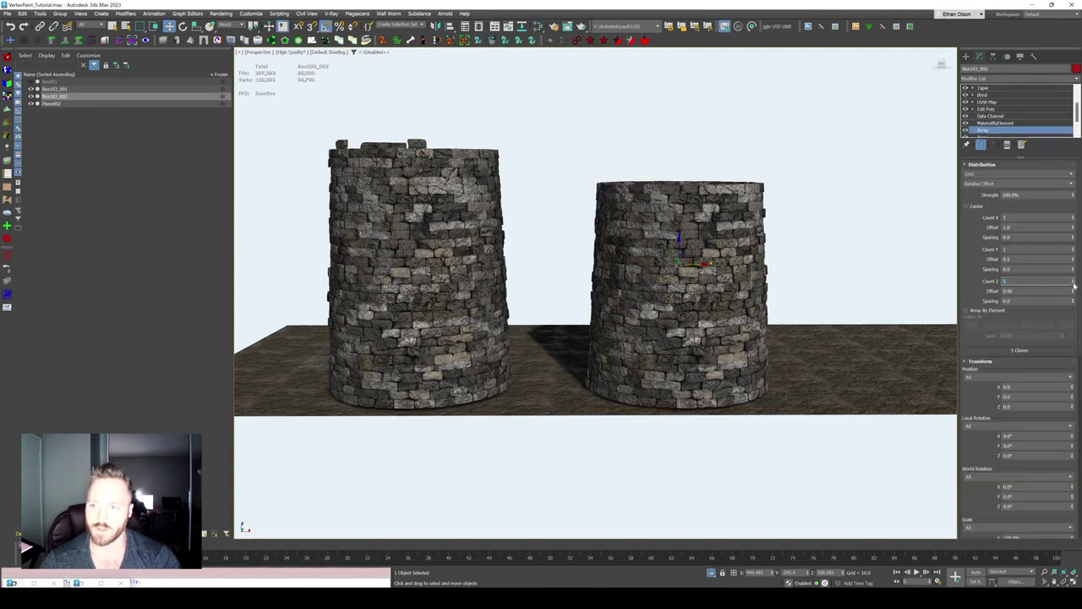
pyautogui.click(1007, 123)
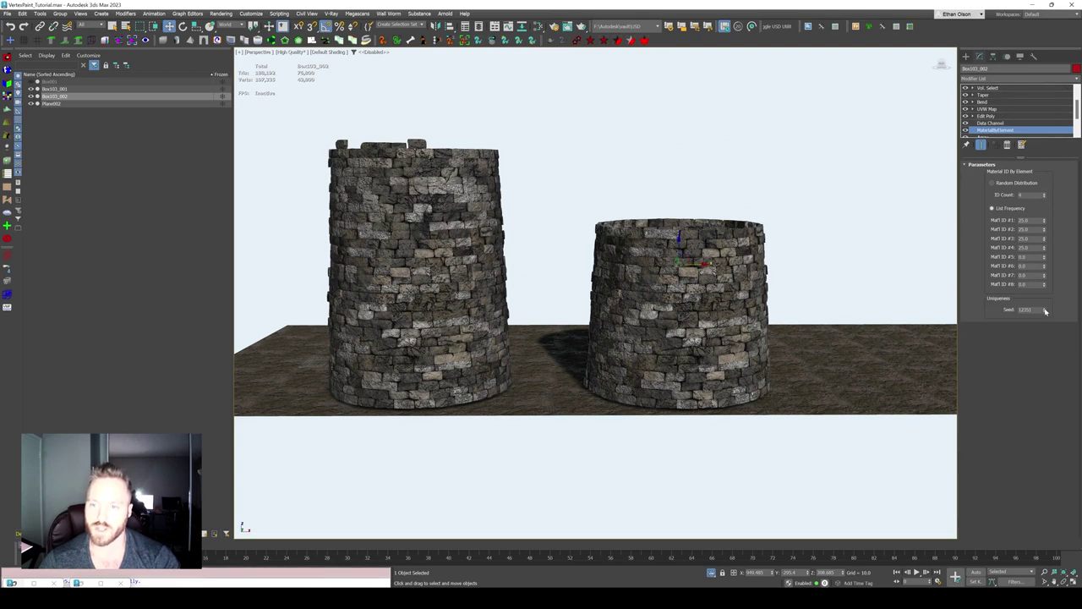
pyautogui.moveTo(1044, 311); pyautogui.dragTo(1044, 305)
pyautogui.keyDown('alt'); pyautogui.moveTo(761, 225); pyautogui.dragTo(672, 244, button='middle'); pyautogui.keyUp('alt')
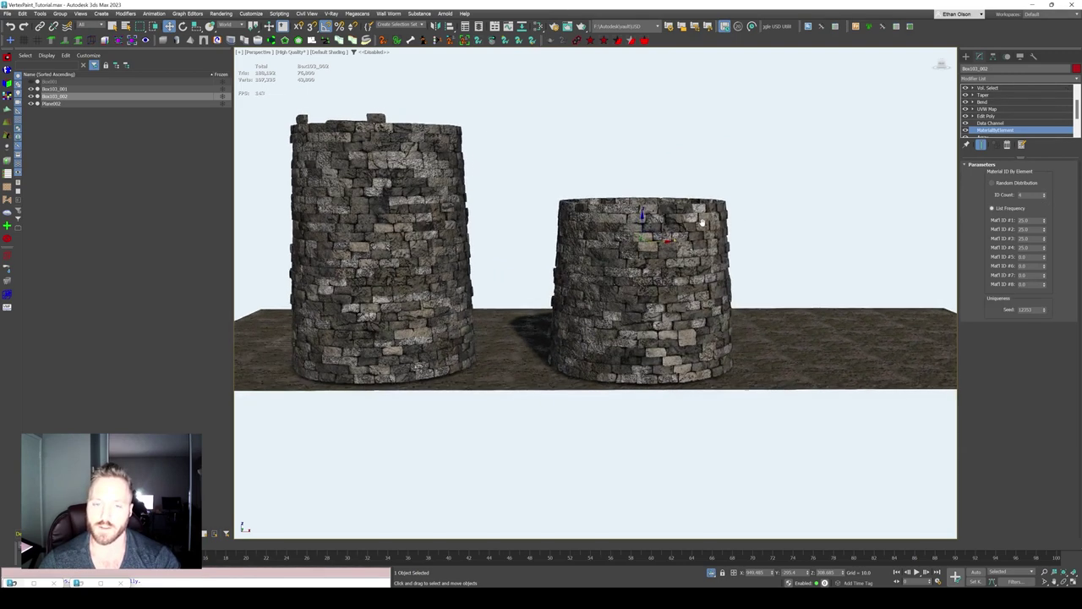
# - Clone the short tower rightward as a Copy and change its MaterialByElement Seed
pyautogui.keyDown('shift'); pyautogui.moveTo(662, 246); pyautogui.dragTo(869, 246); pyautogui.keyUp('shift')
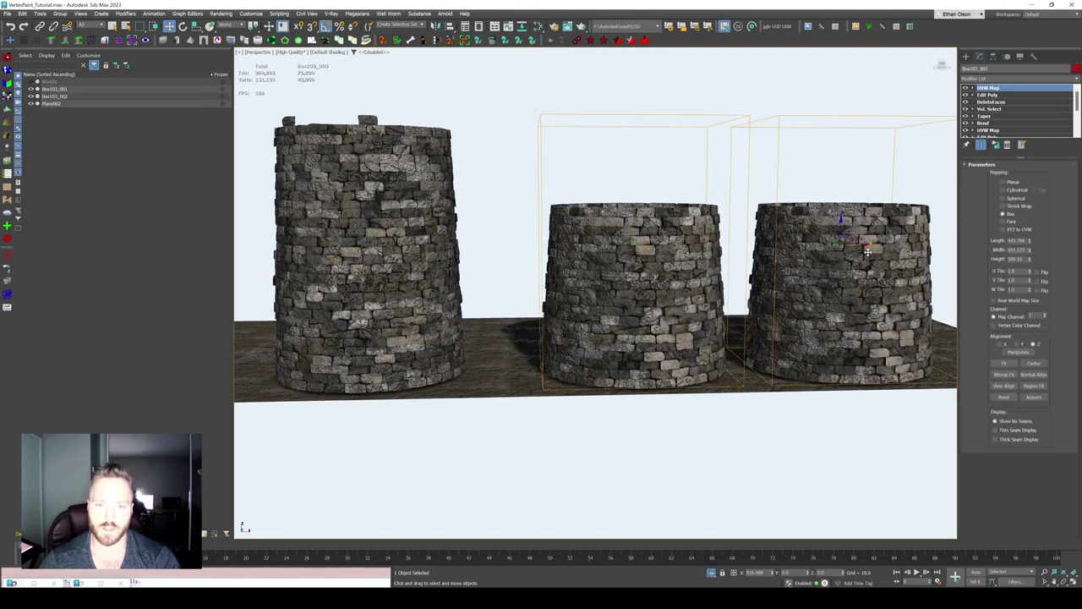
pyautogui.click(542, 335)
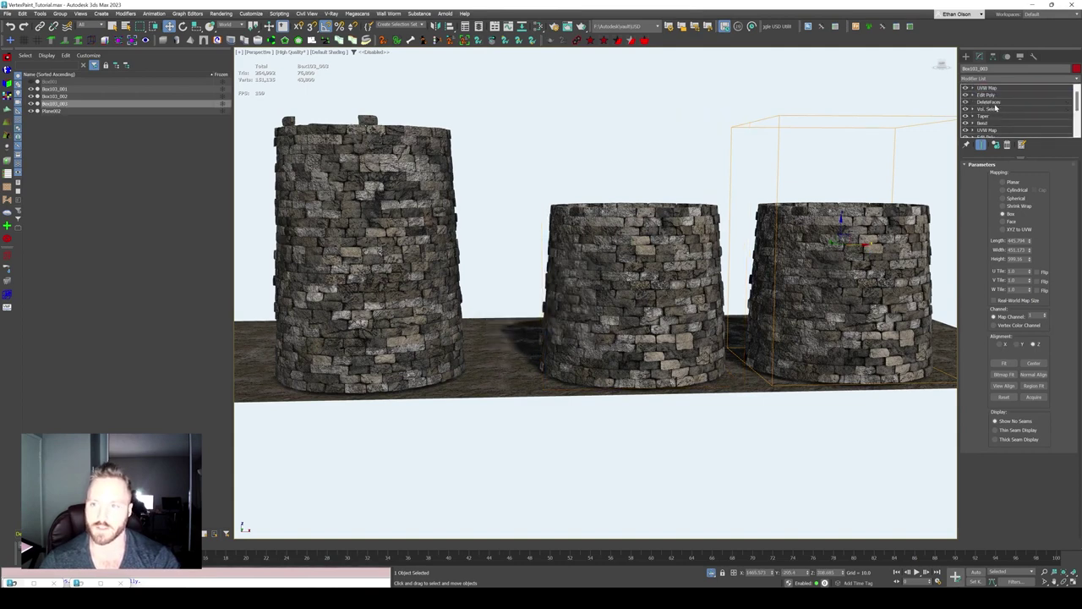
pyautogui.scroll(-2, 1003, 133)
pyautogui.scroll(-2, 1003, 134)
pyautogui.click(998, 130)
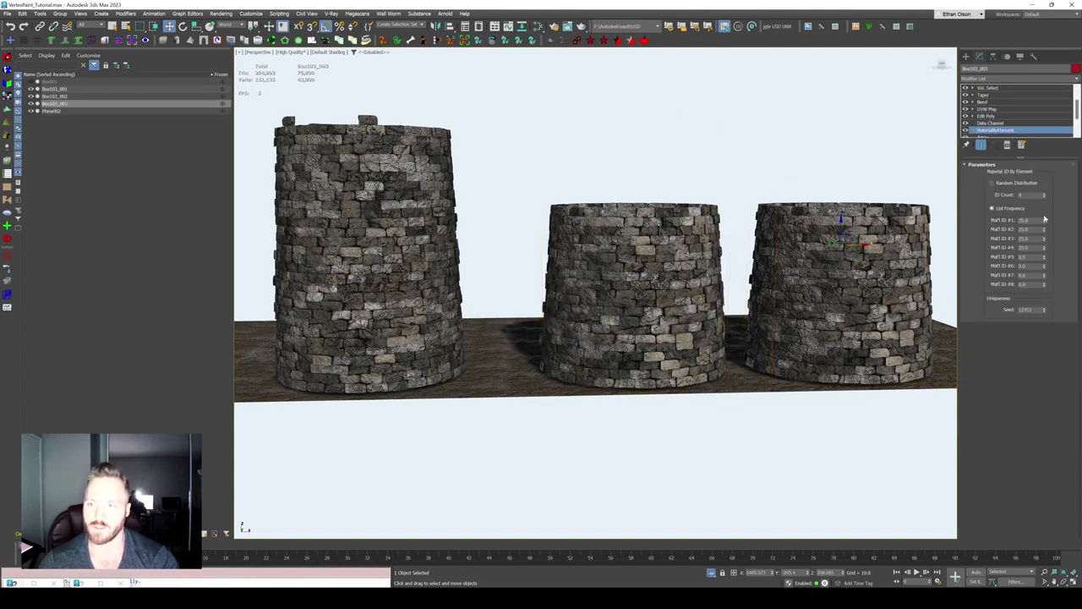
pyautogui.click(1045, 310)
pyautogui.moveTo(764, 270)
pyautogui.keyDown('alt'); pyautogui.mouseDown(button='middle')
pyautogui.moveTo(750, 294)
pyautogui.moveTo(683, 295)
pyautogui.moveTo(718, 273)
pyautogui.moveTo(792, 284)
pyautogui.moveTo(756, 309)
pyautogui.moveTo(691, 313)
pyautogui.moveTo(959, 301)
pyautogui.mouseUp(button='middle'); pyautogui.keyUp('alt')
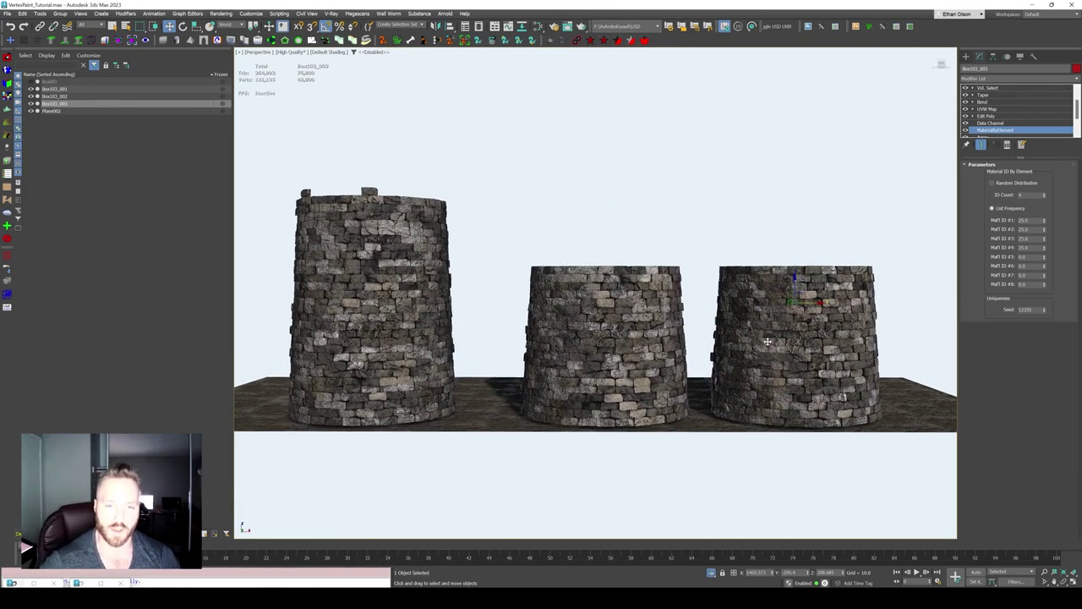